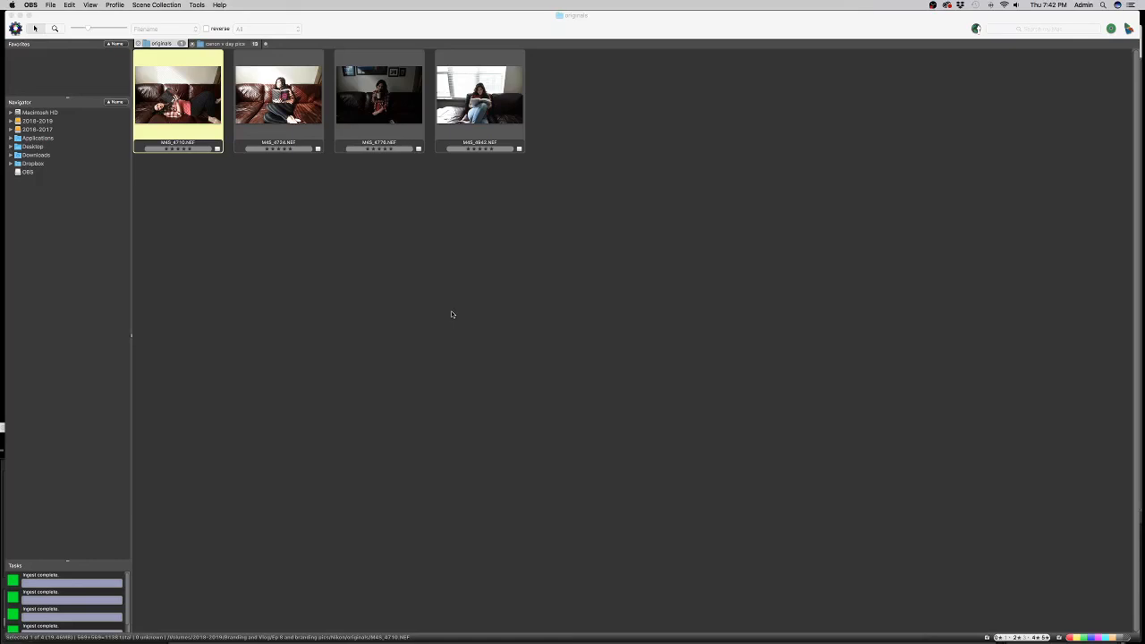
left_click(385, 216)
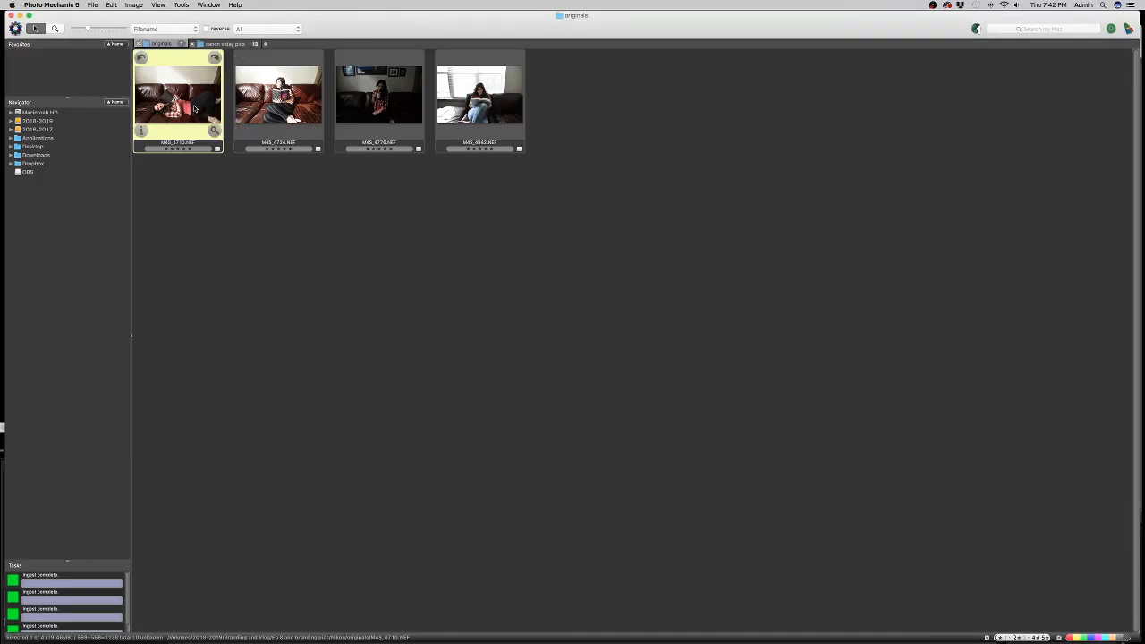
double_click(199, 106)
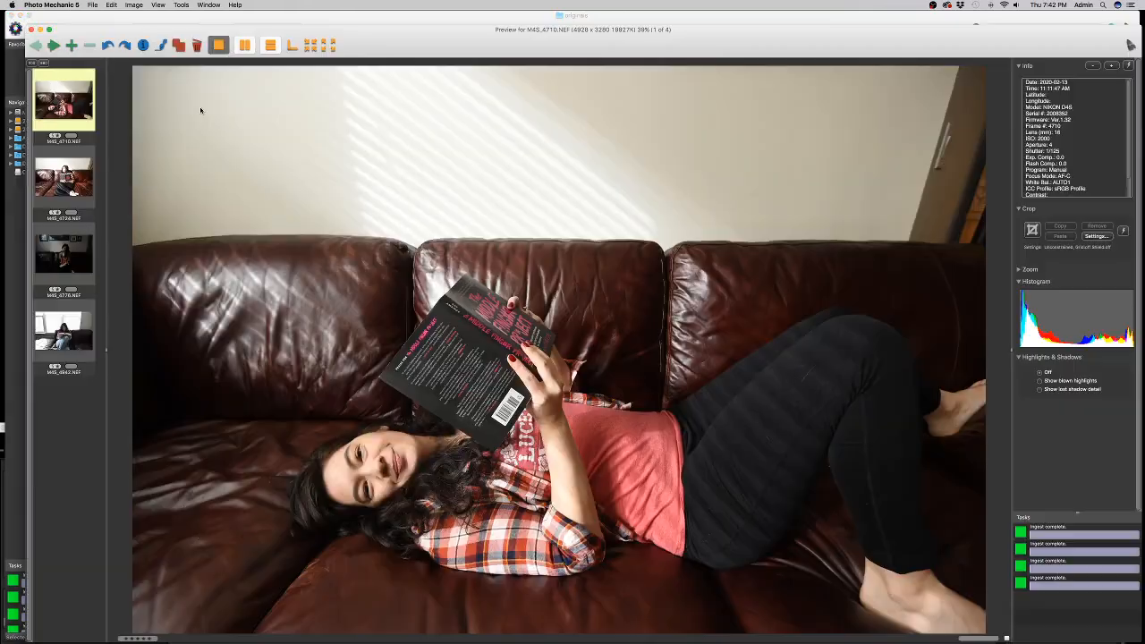
left_click_drag(523, 36, 518, 13)
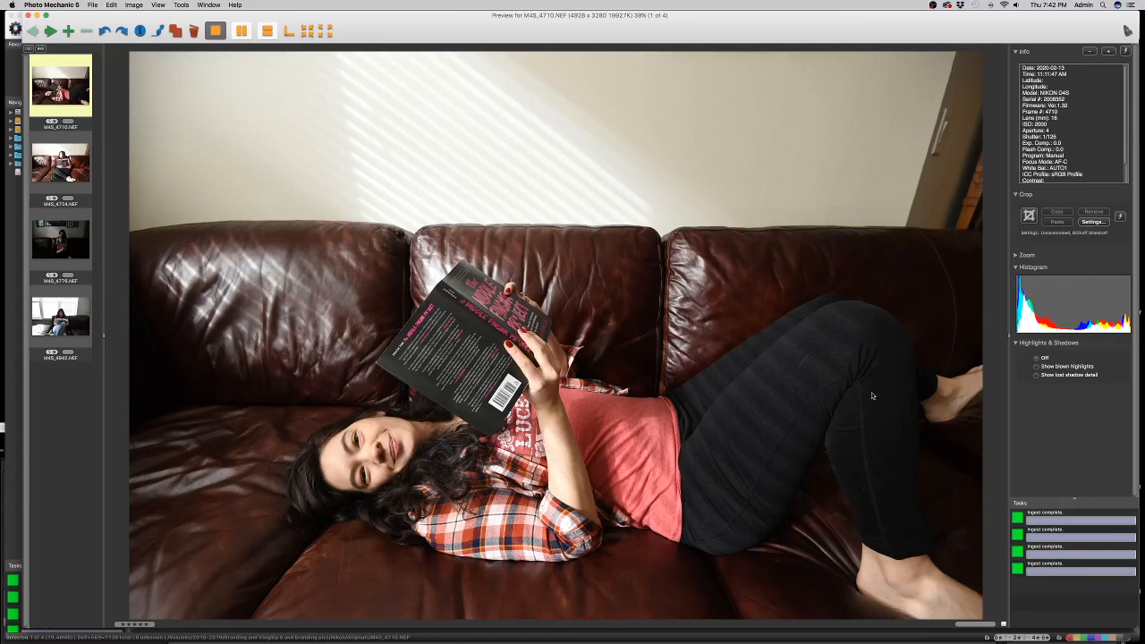
key("Right")
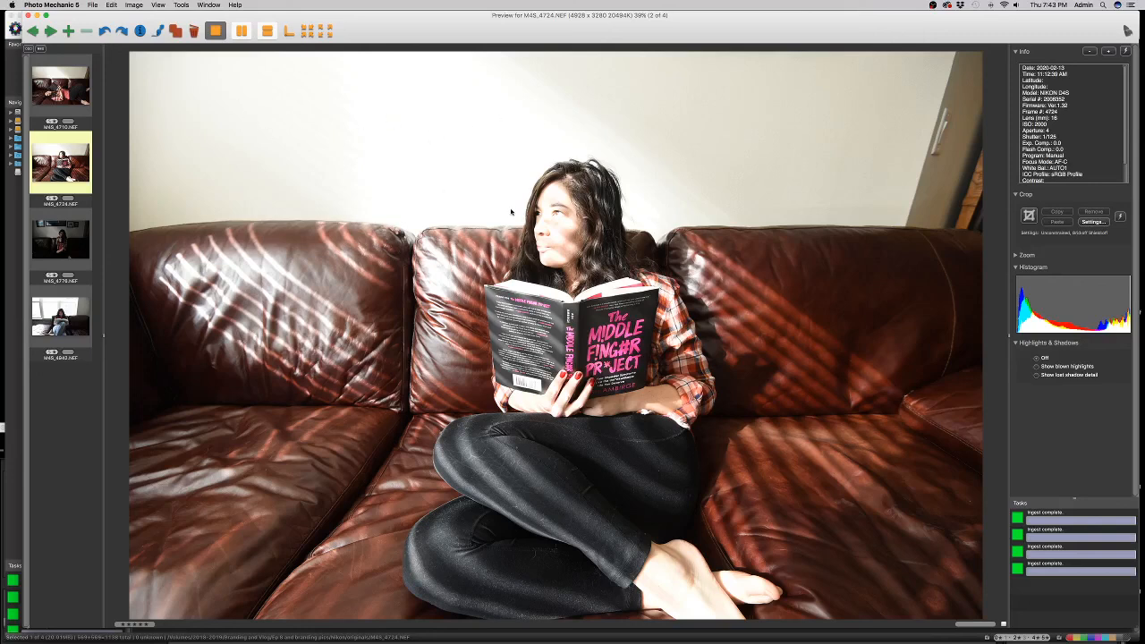
key("Right")
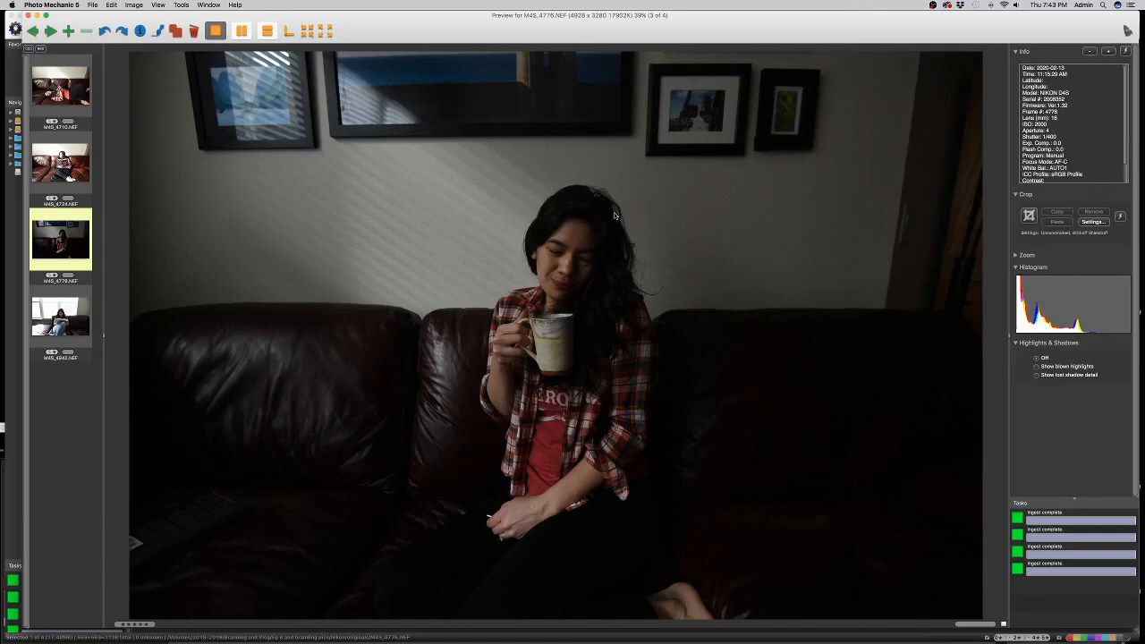
key("Right")
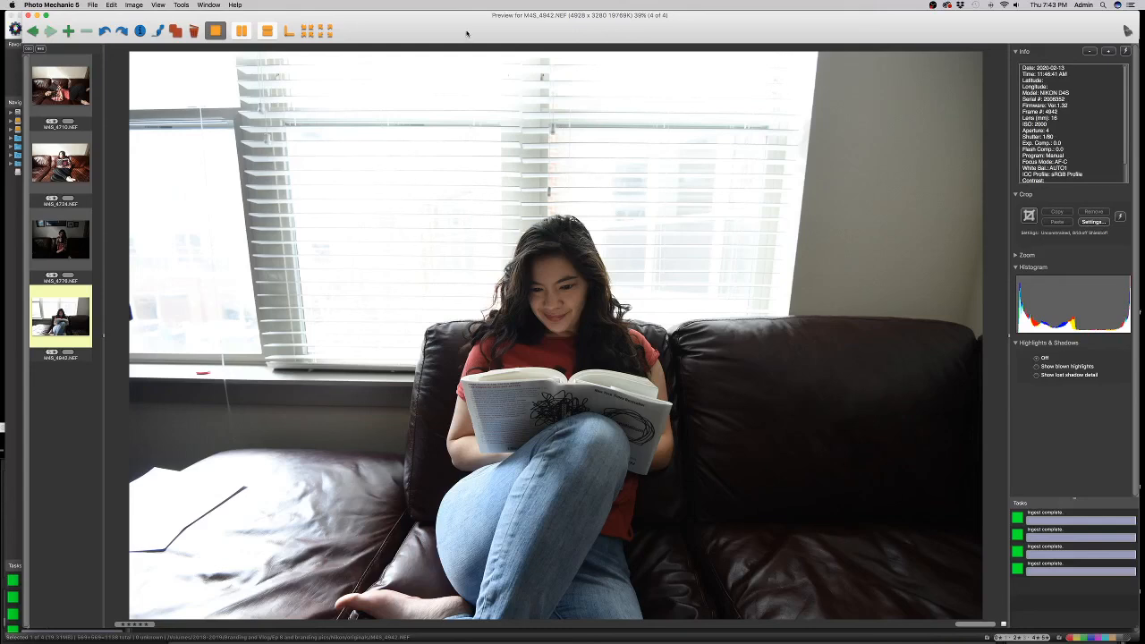
key("Escape")
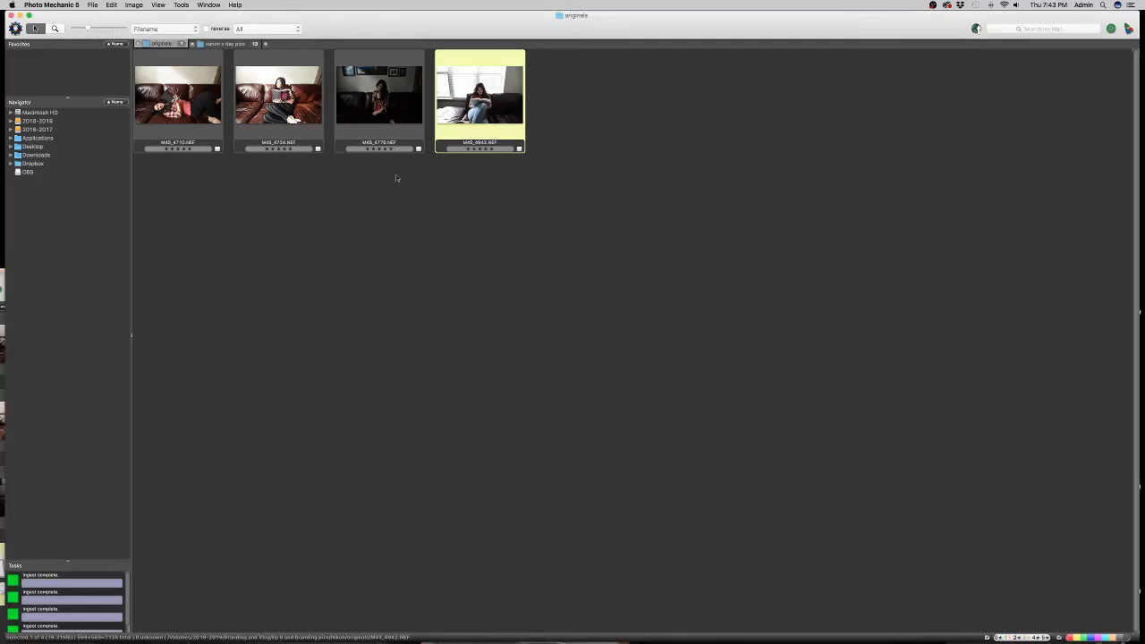
Select all four couch photos in Photo Mechanic and drag them into Lightroom's Import dialog.
left_click(519, 209)
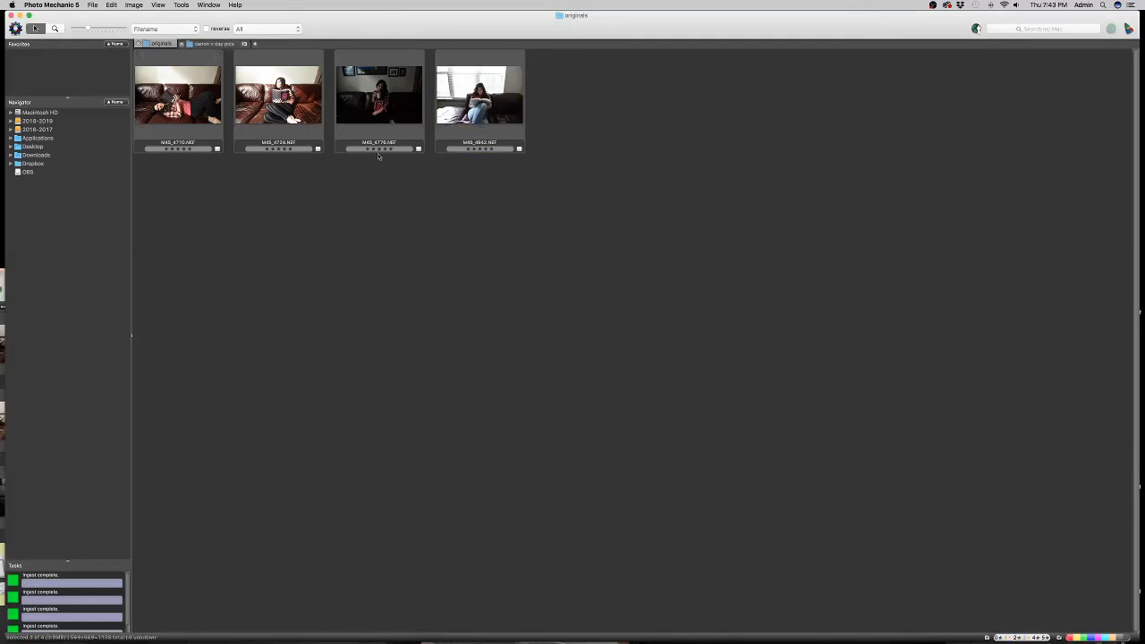
key("super+a")
left_click_drag(479, 117, 261, 626)
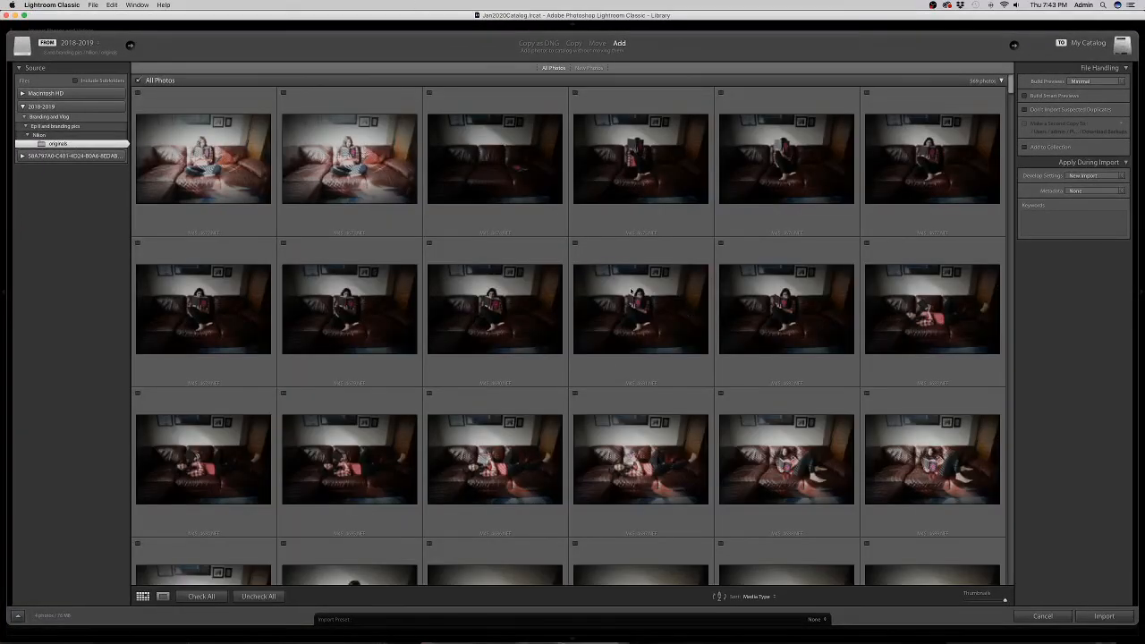
Set the import Develop Settings to None and import the photos.
scroll(547, 266, "down", 2)
scroll(547, 266, "down", 3)
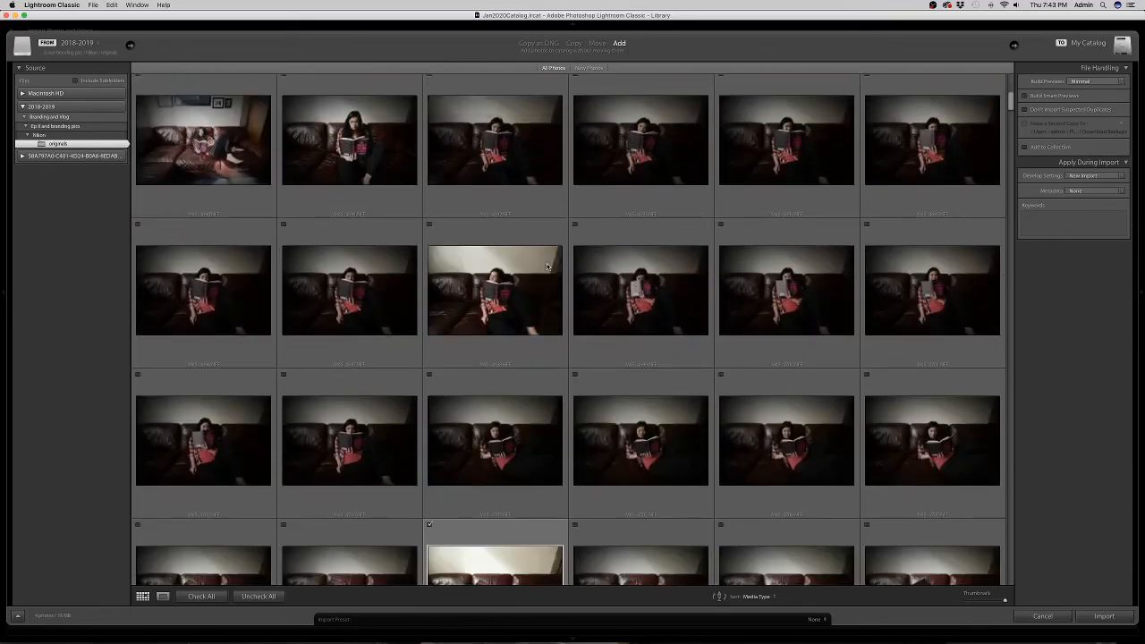
scroll(548, 267, "down", 3)
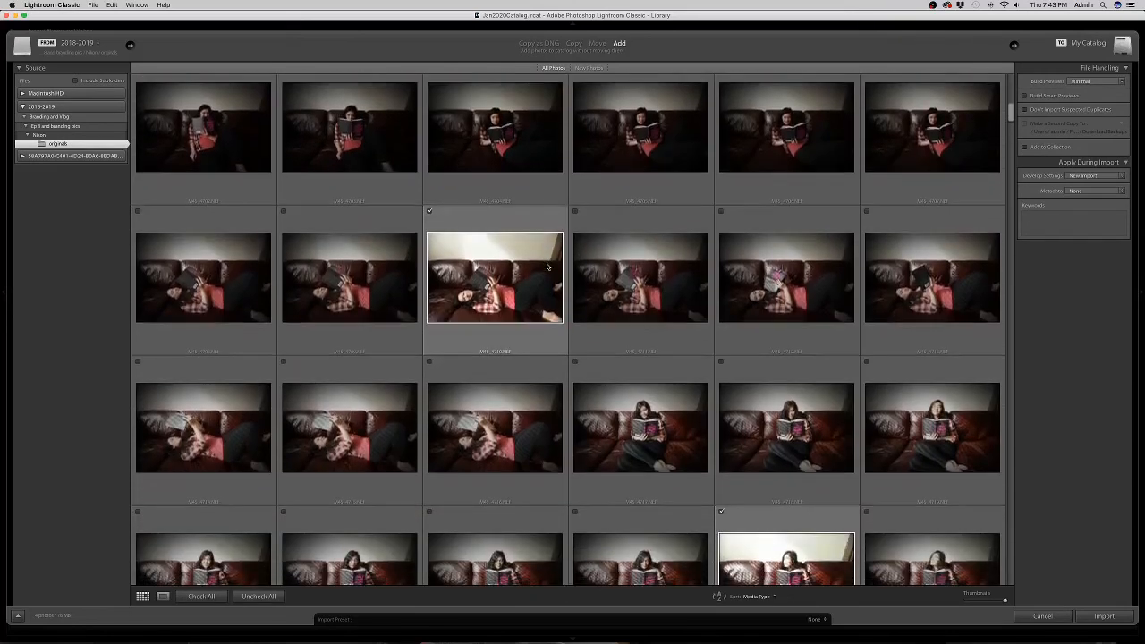
scroll(548, 267, "down", 1)
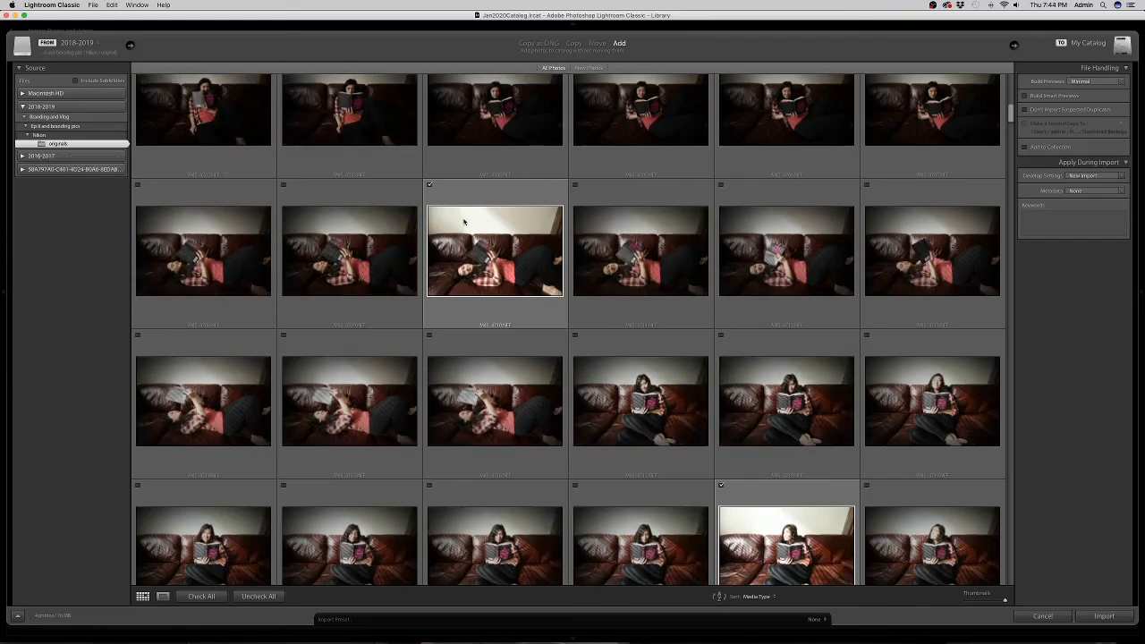
scroll(462, 220, "down", 1)
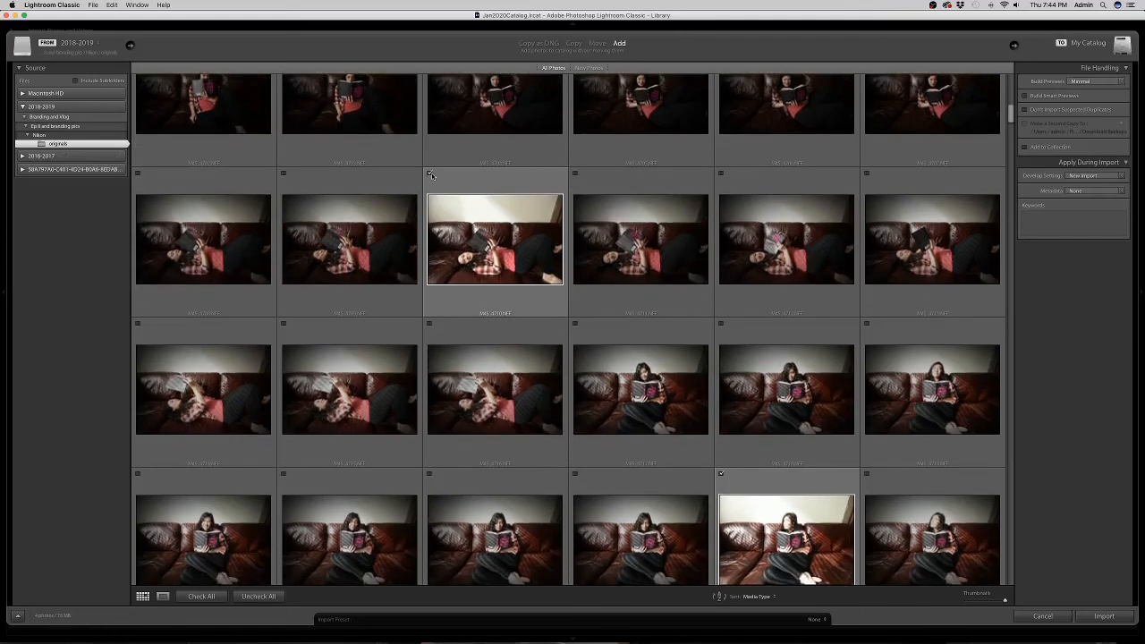
left_click(1086, 175)
left_click(1082, 178)
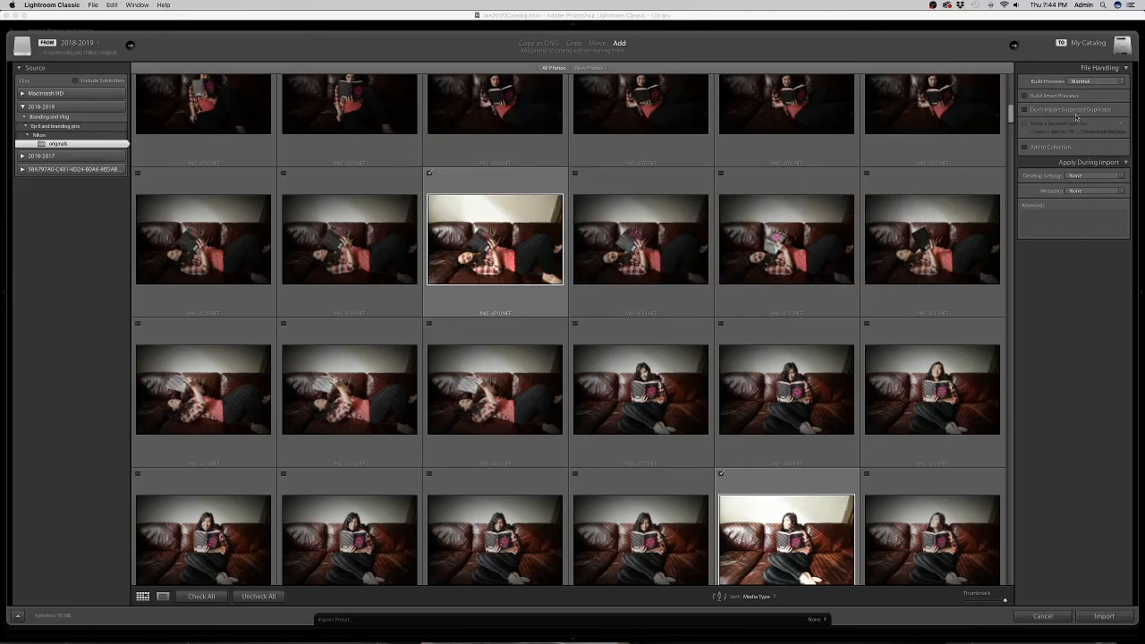
left_click(1085, 179)
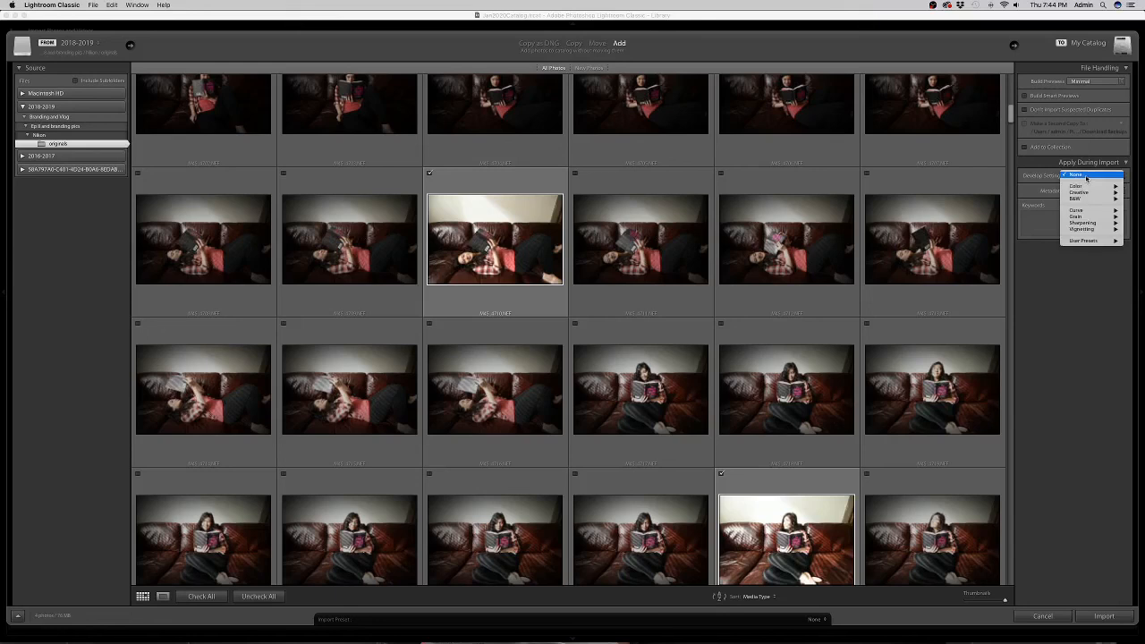
left_click(1087, 176)
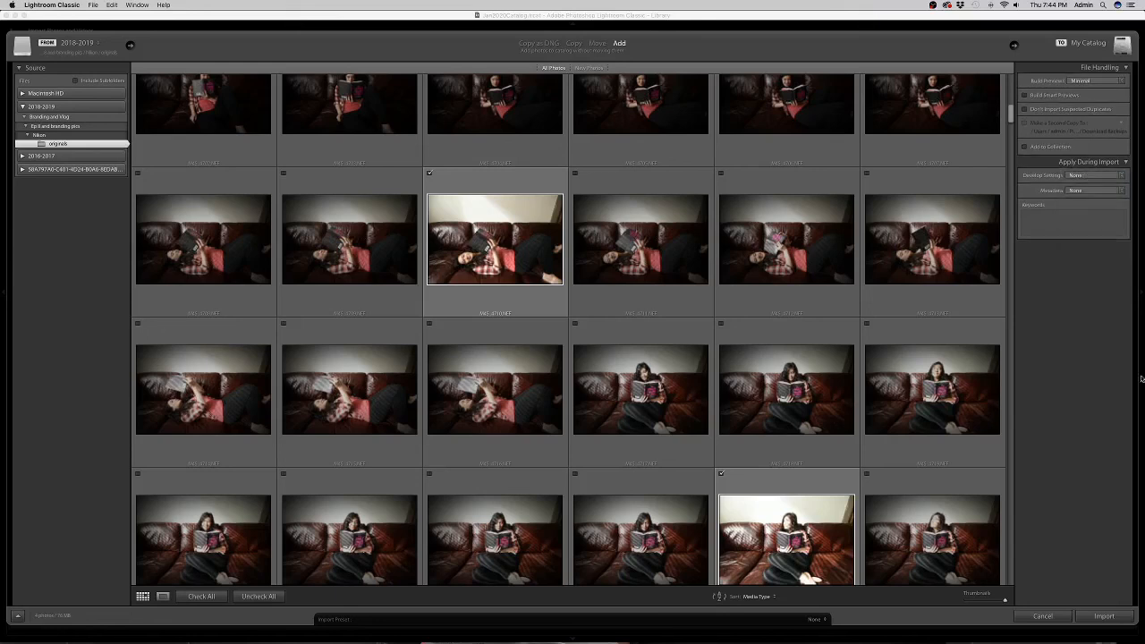
left_click(1106, 617)
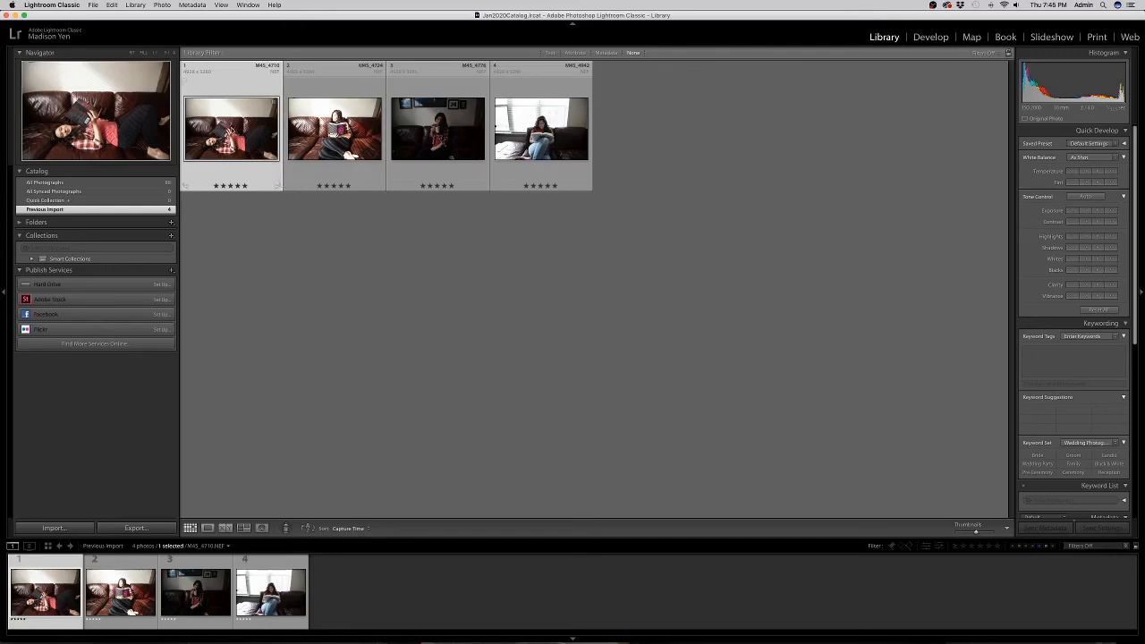
Open the first couch photo, MAS_4710, in the Develop module.
left_click(931, 38)
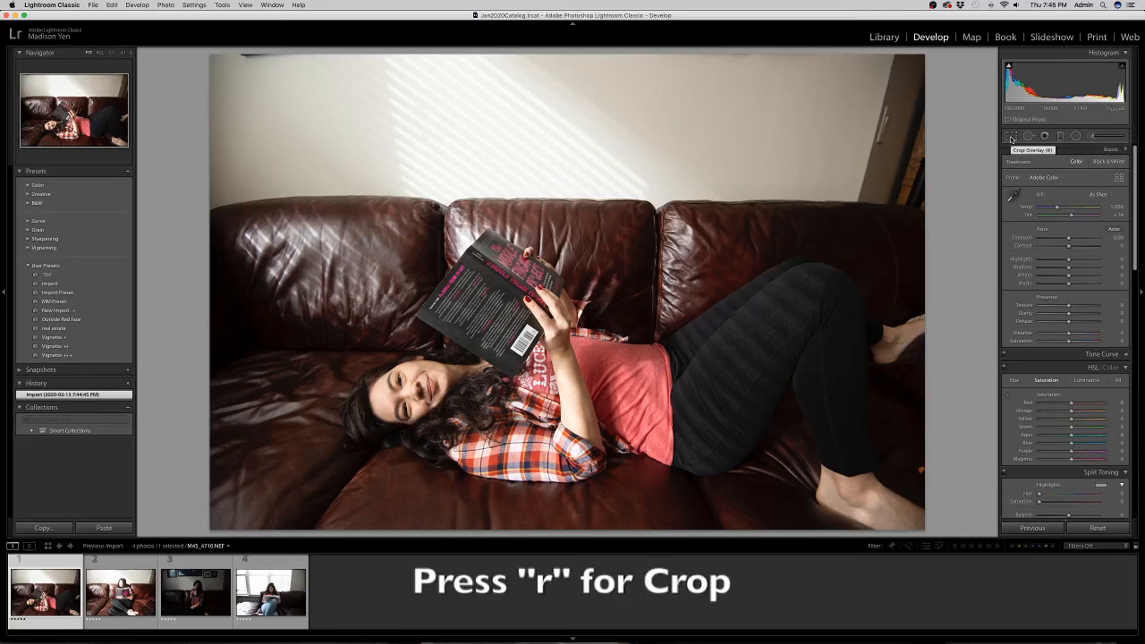
Start cropping MAS_4710, tightening the frame and toggling the aspect ratio lock.
key("r")
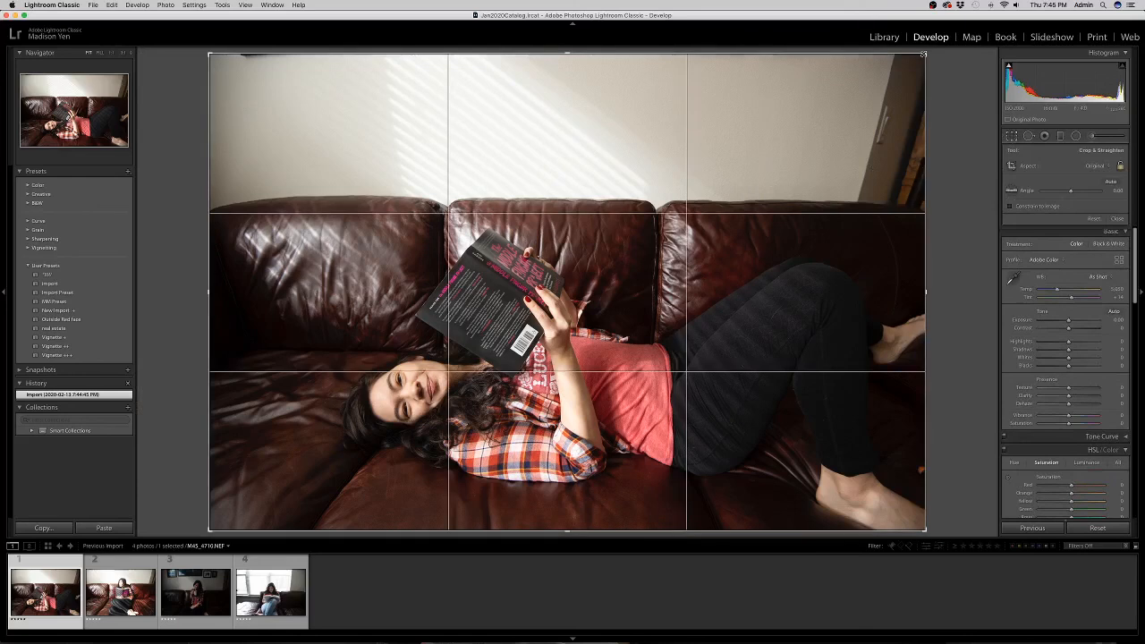
left_click_drag(924, 54, 857, 93)
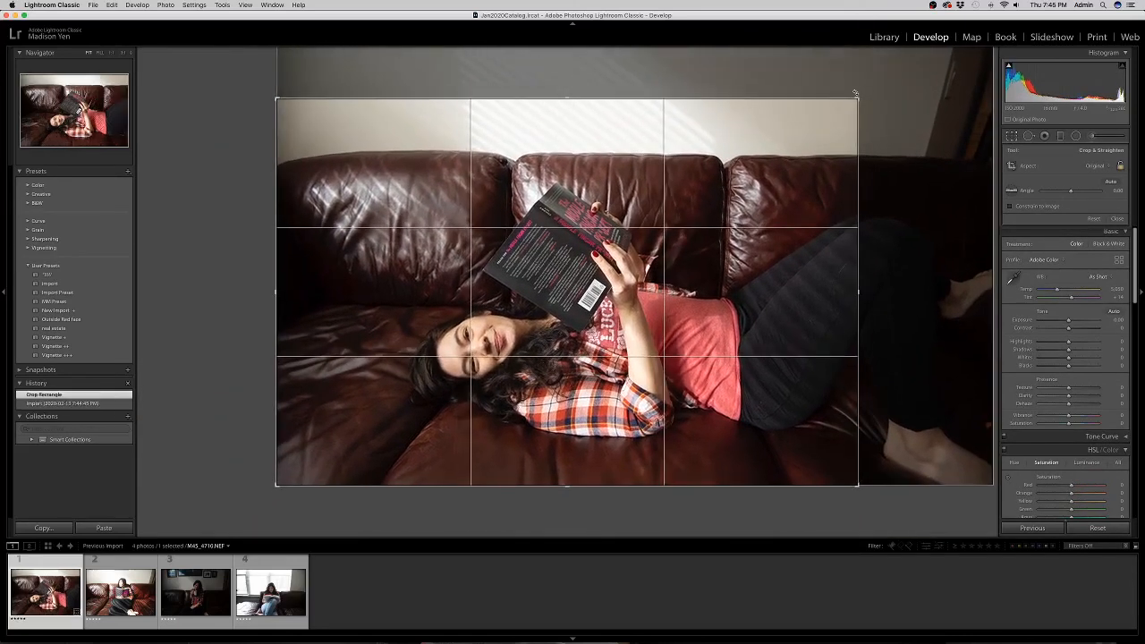
left_click_drag(767, 188, 709, 204)
left_click(1121, 166)
left_click_drag(857, 99, 871, 59)
left_click_drag(871, 60, 871, 60)
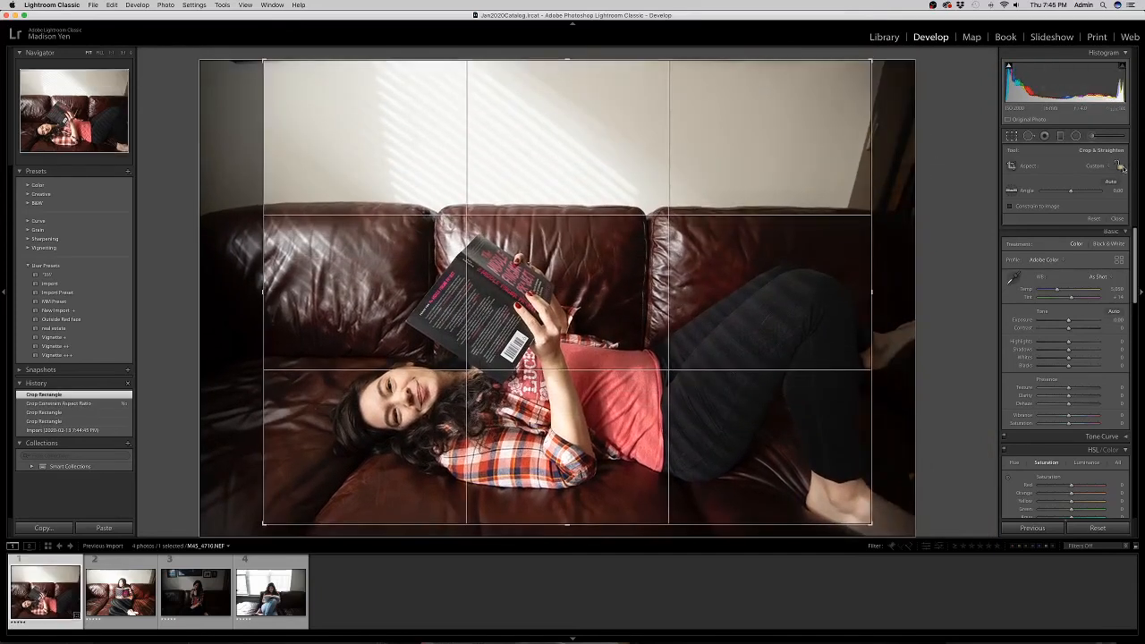
left_click(1118, 167)
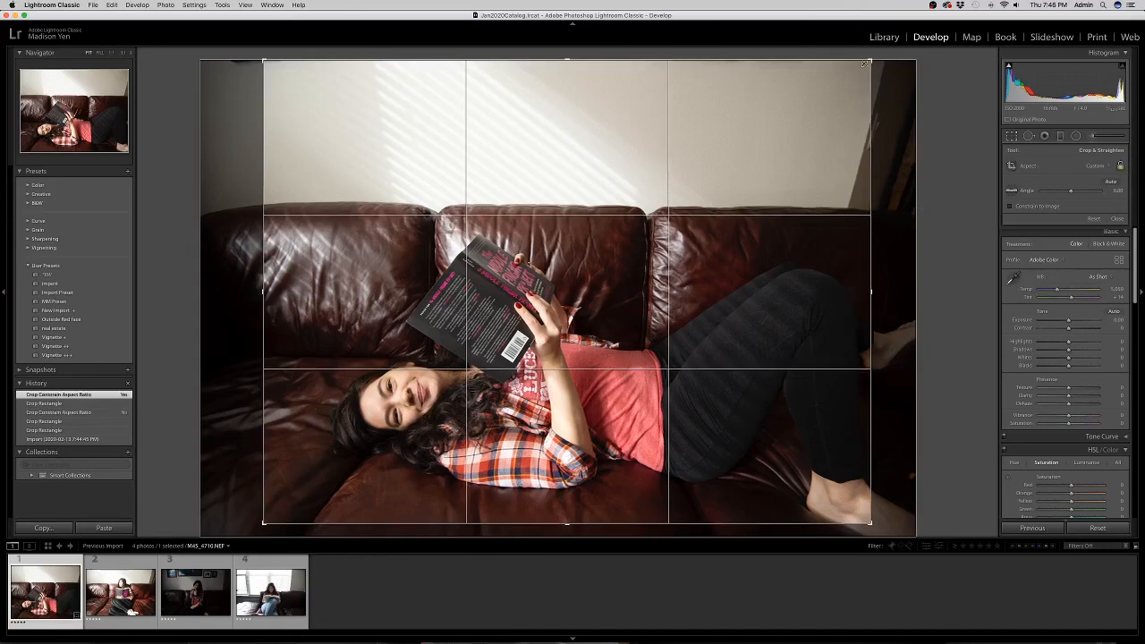
left_click_drag(865, 64, 946, 111)
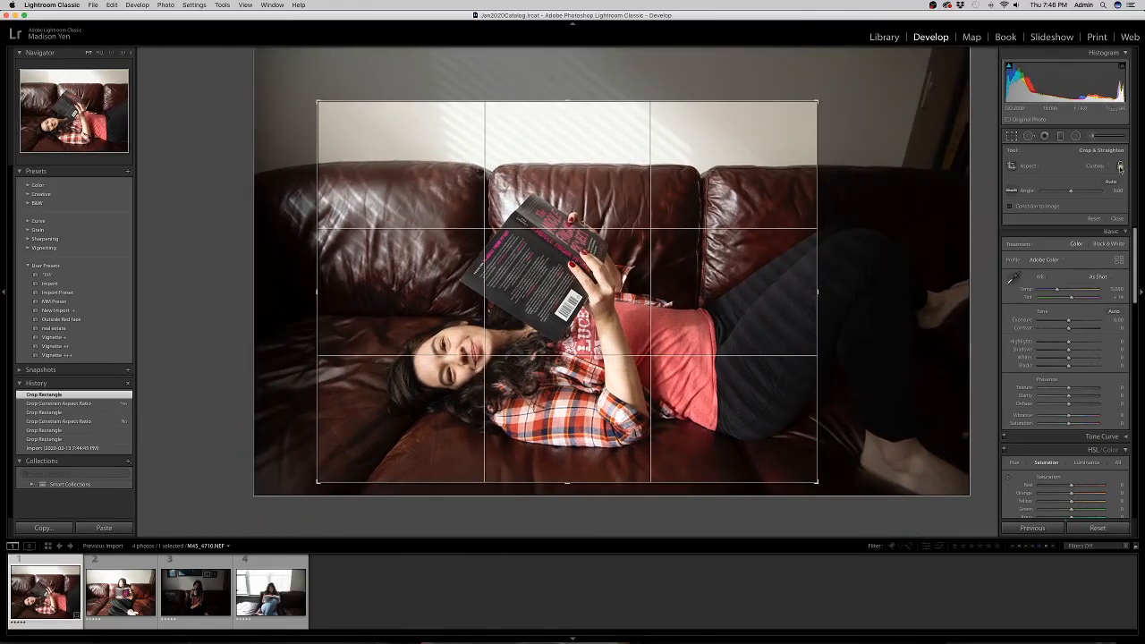
Try As Shot and 1 x 1 crop ratios, then set the crop aspect to Original.
left_click(1098, 167)
left_click(1095, 153)
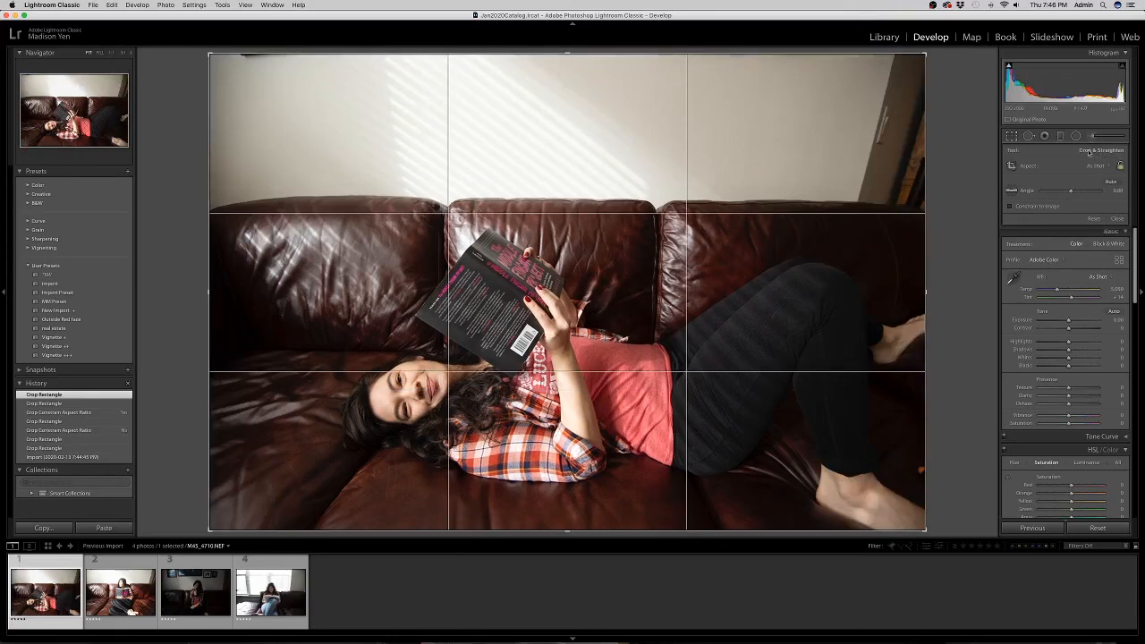
left_click_drag(927, 56, 835, 106)
left_click_drag(684, 180, 651, 170)
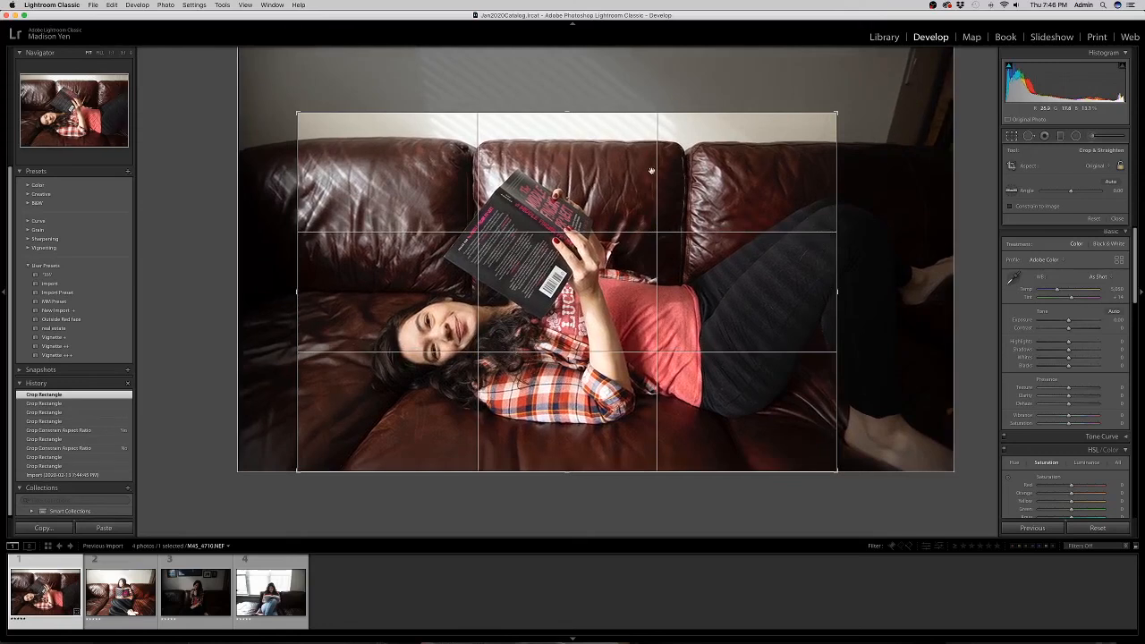
left_click(1095, 165)
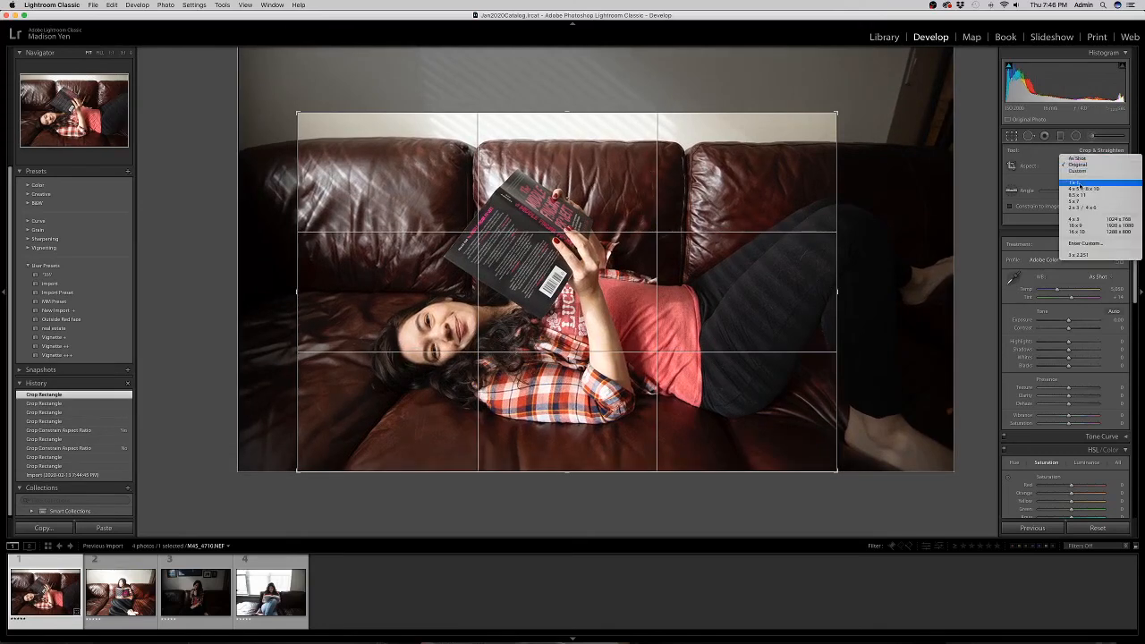
left_click(1079, 184)
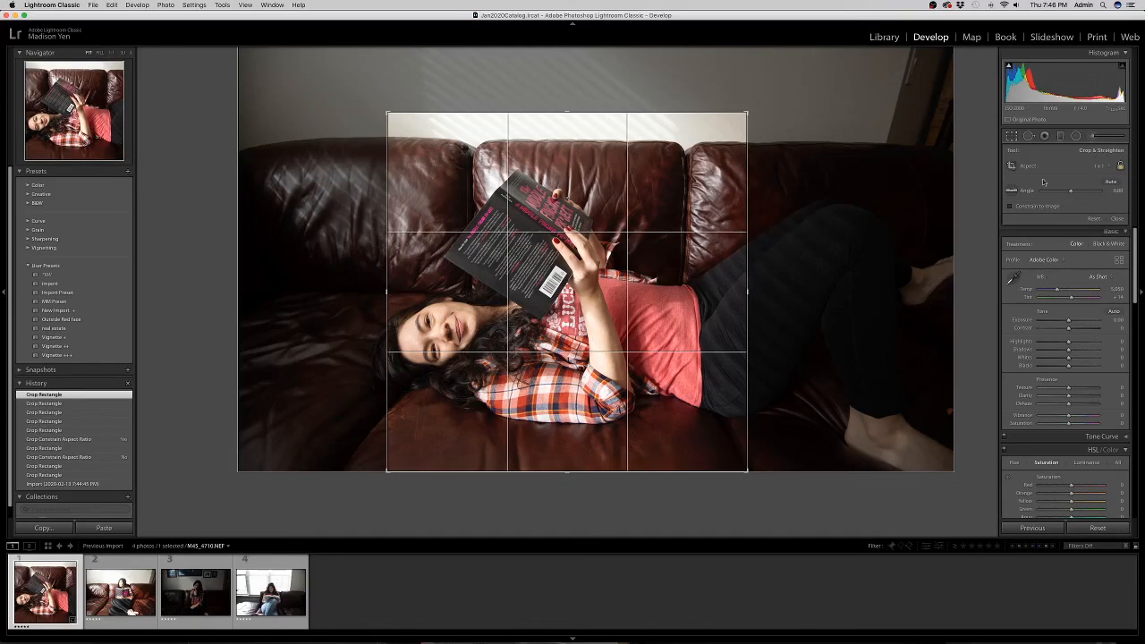
left_click_drag(549, 246, 617, 248)
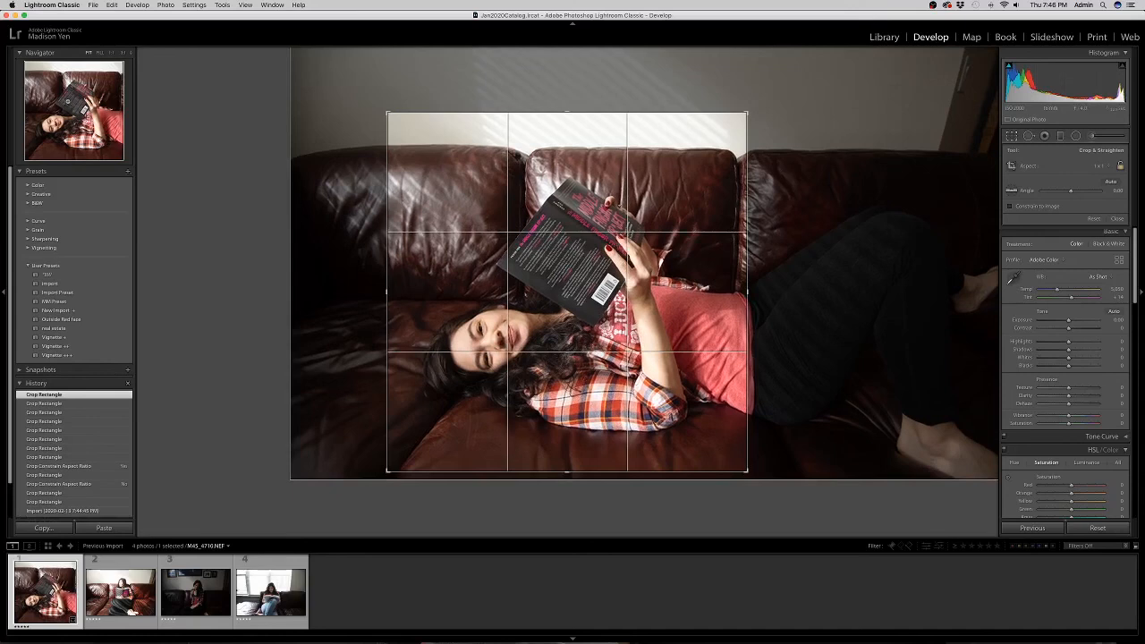
left_click_drag(474, 284, 474, 254)
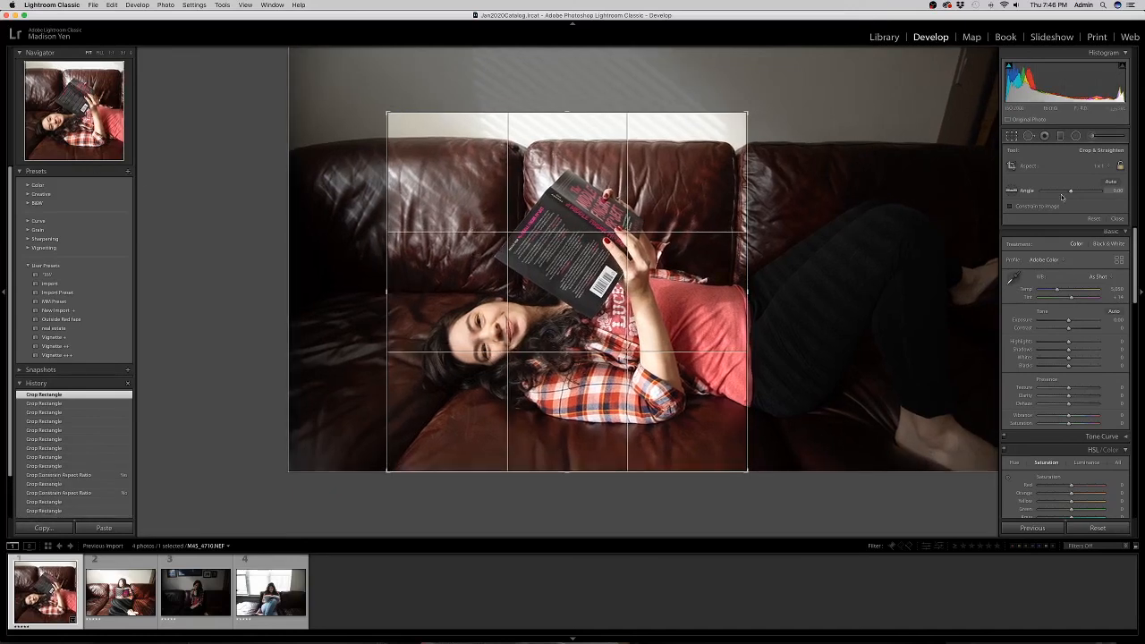
left_click(1109, 166)
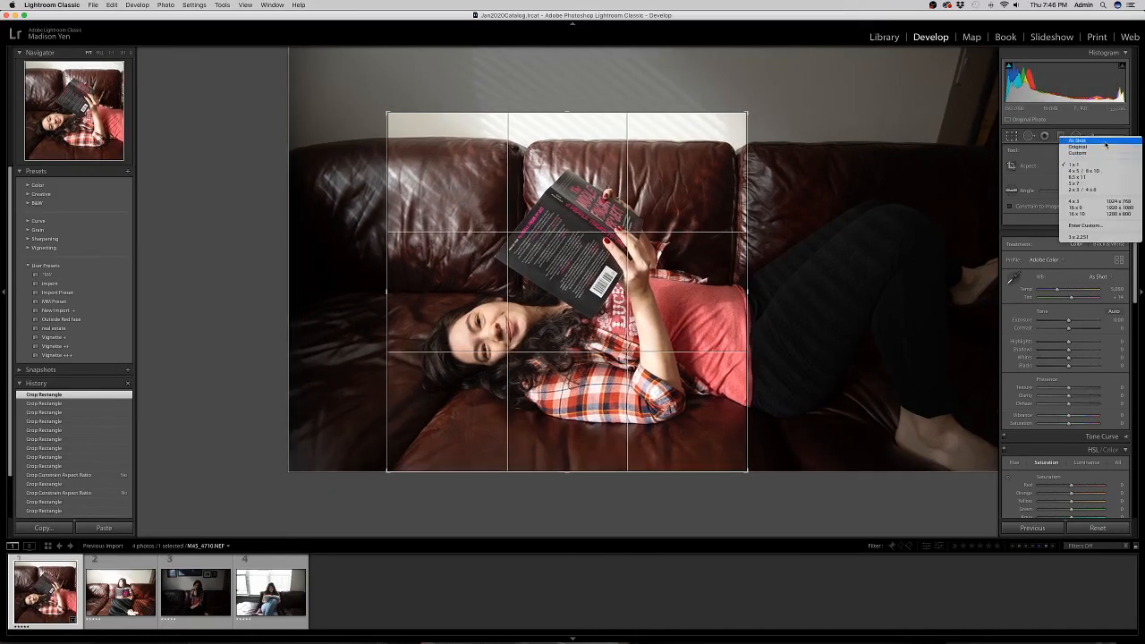
left_click(1105, 147)
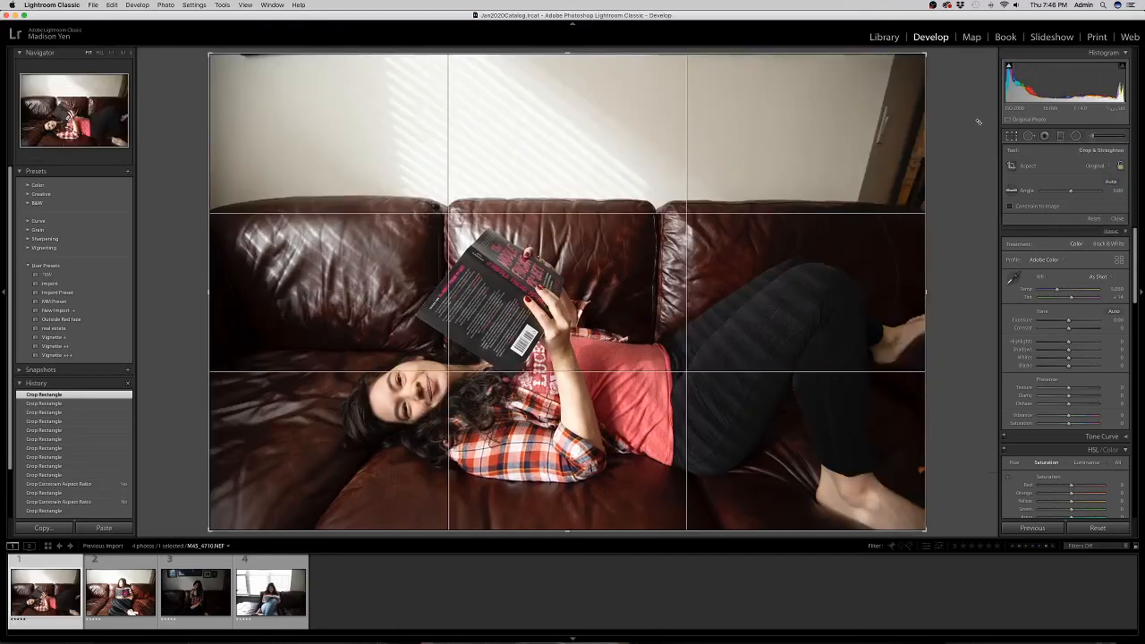
Tighten the crop around the woman and book, rotate -0.71, and reposition the photo.
left_click_drag(905, 55, 856, 113)
left_click_drag(710, 186, 694, 199)
left_click_drag(917, 195, 889, 185)
left_click_drag(762, 196, 715, 197)
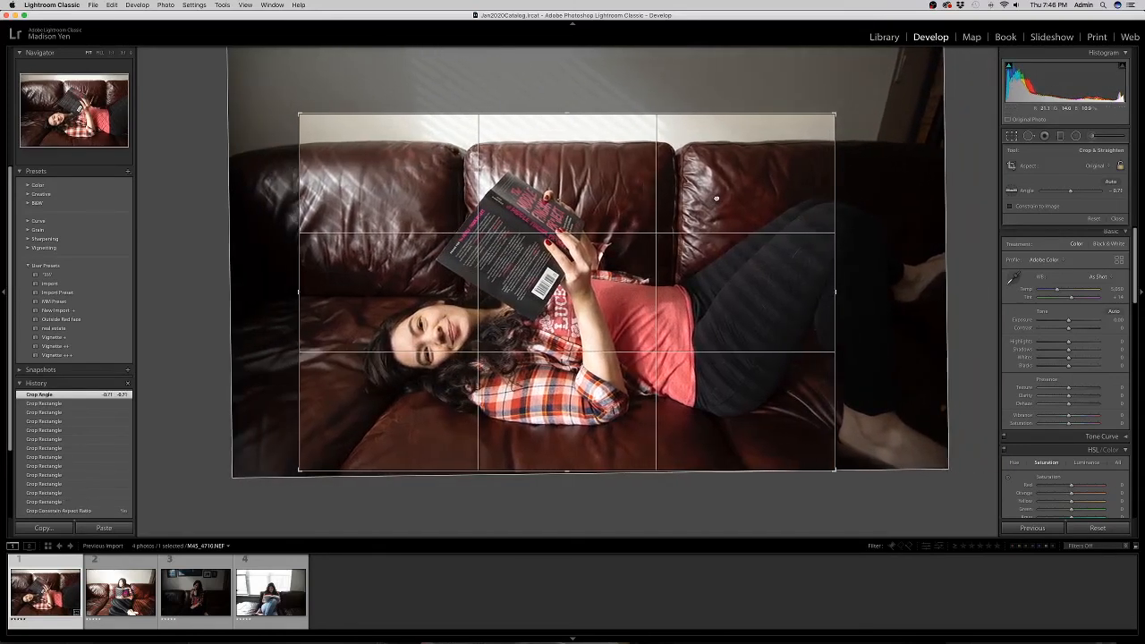
left_click_drag(693, 371, 576, 347)
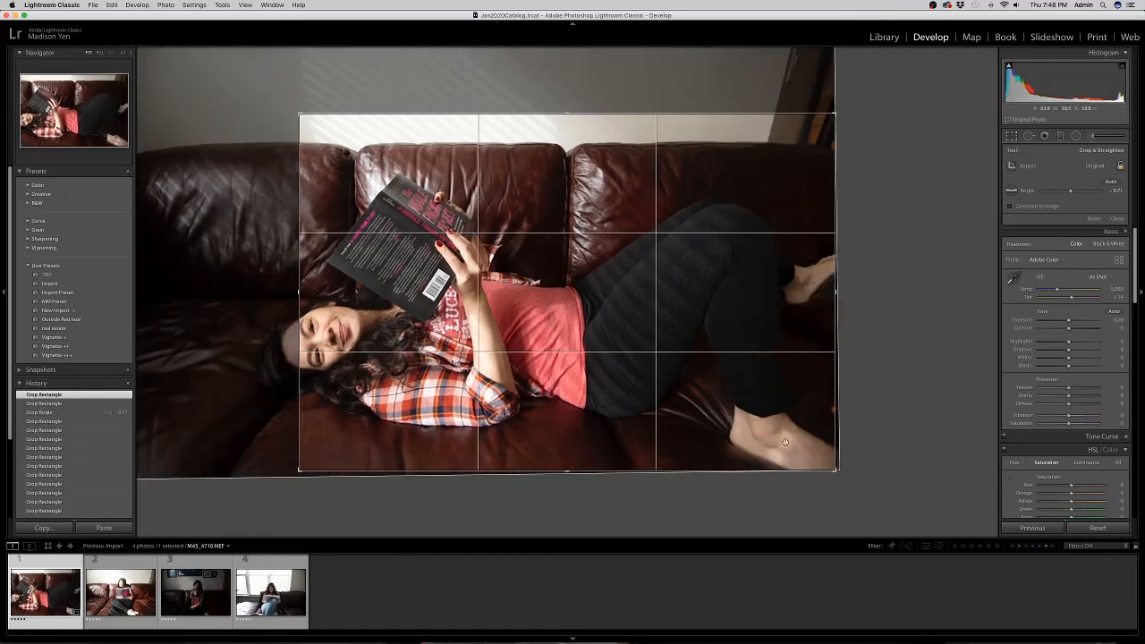
left_click_drag(729, 416, 788, 399)
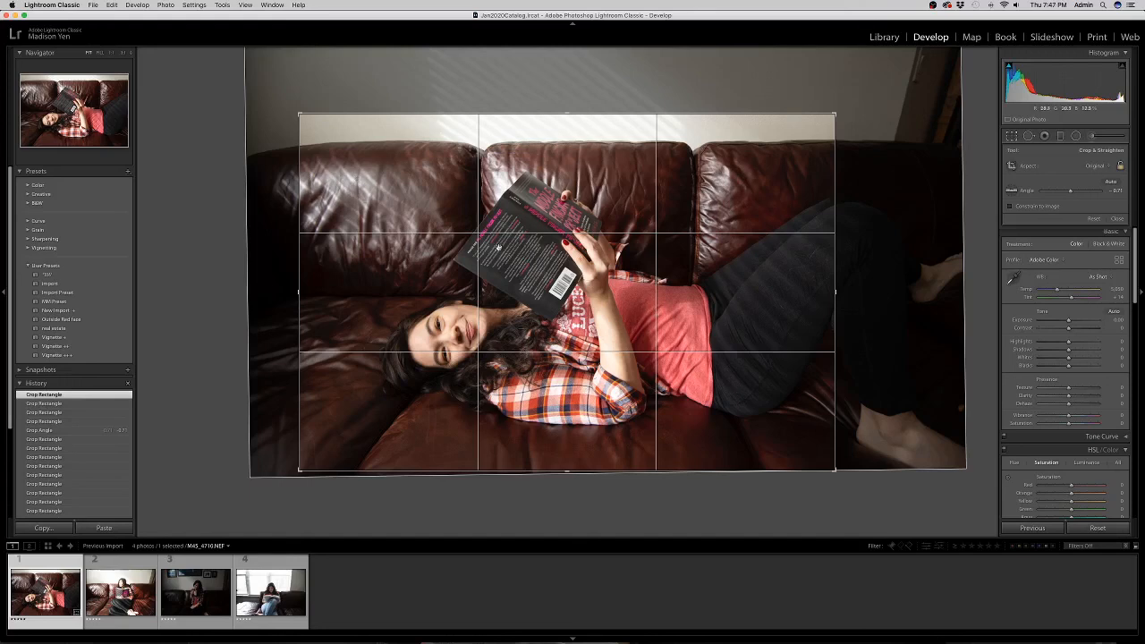
left_click_drag(440, 264, 409, 234)
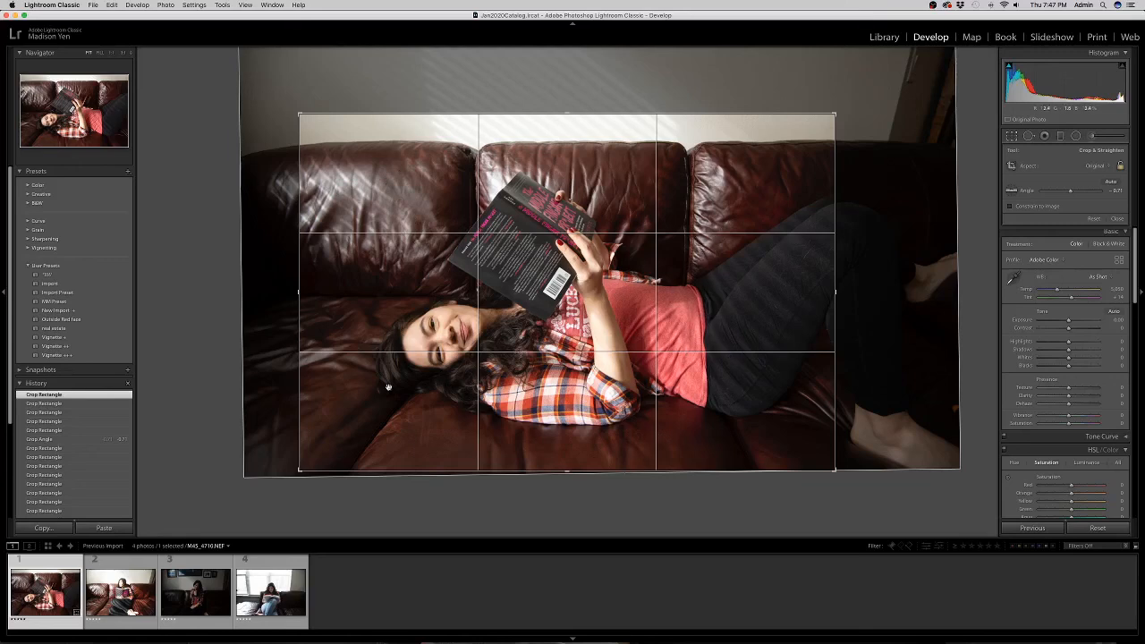
left_click_drag(388, 381, 388, 380)
Apply the crop, then lower Highlights, raise Contrast and add about +6 Clarity.
key("Return")
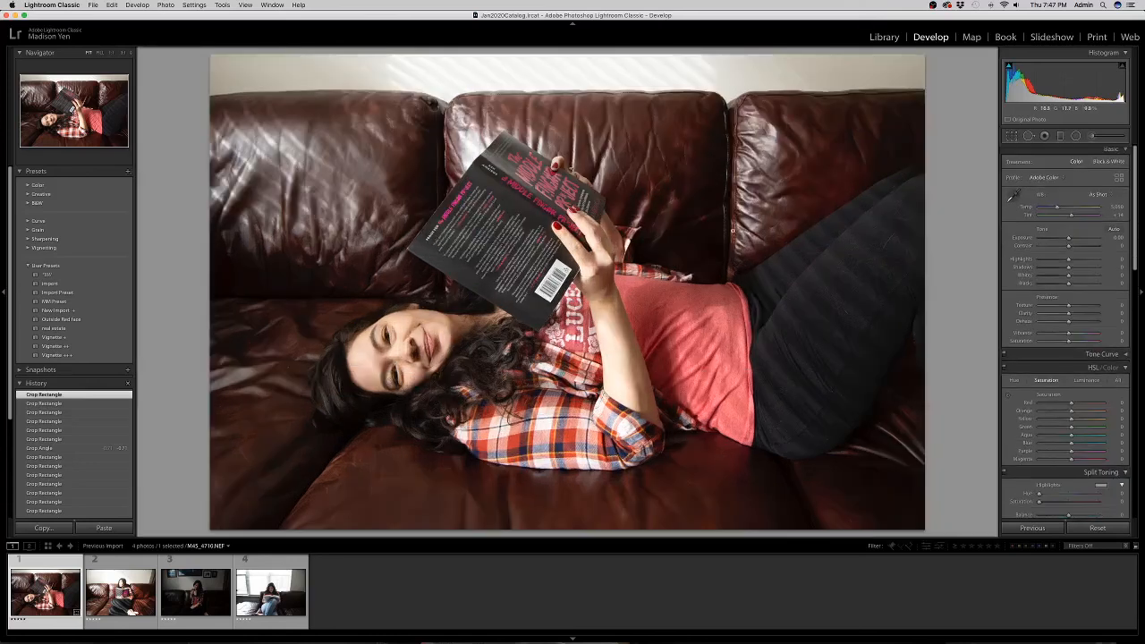
left_click_drag(1068, 260, 1091, 263)
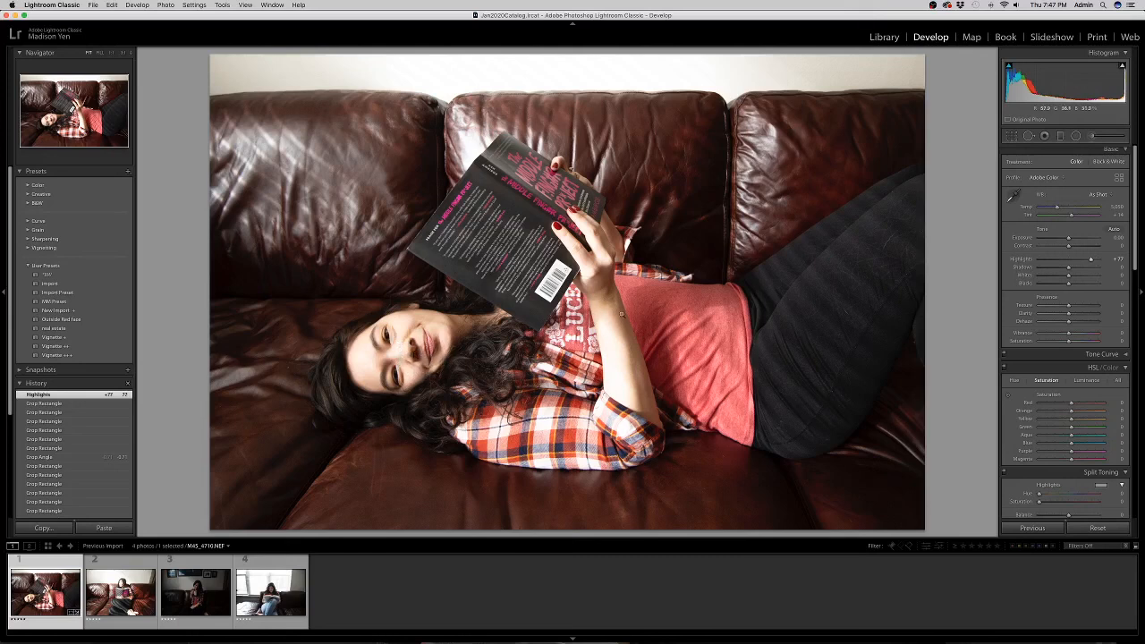
left_click(1060, 261)
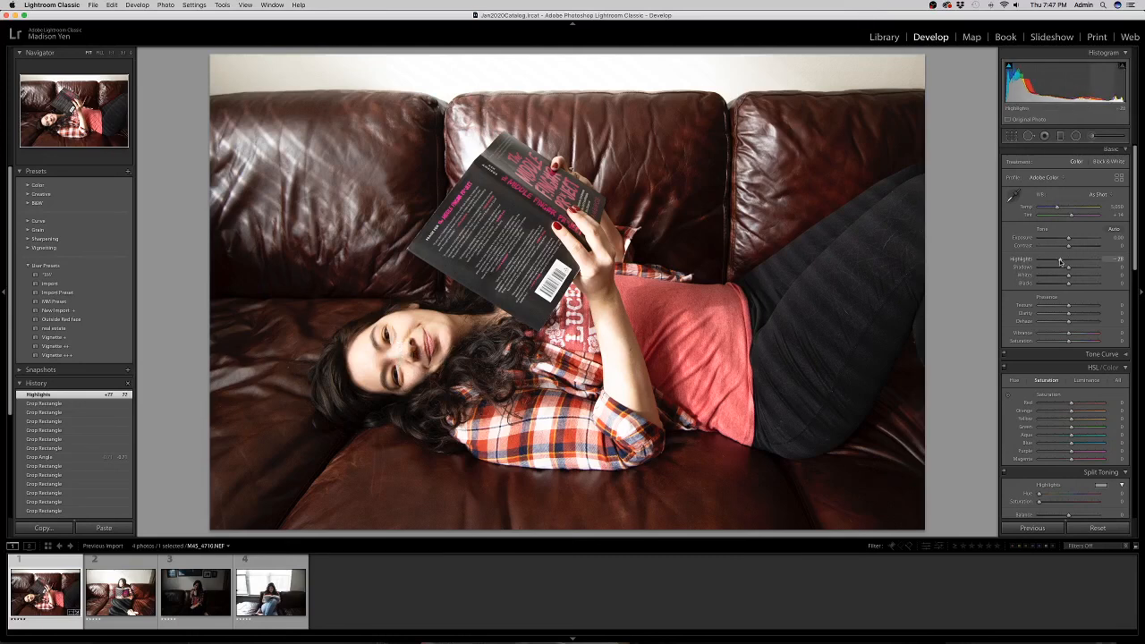
left_click_drag(1061, 261, 1063, 261)
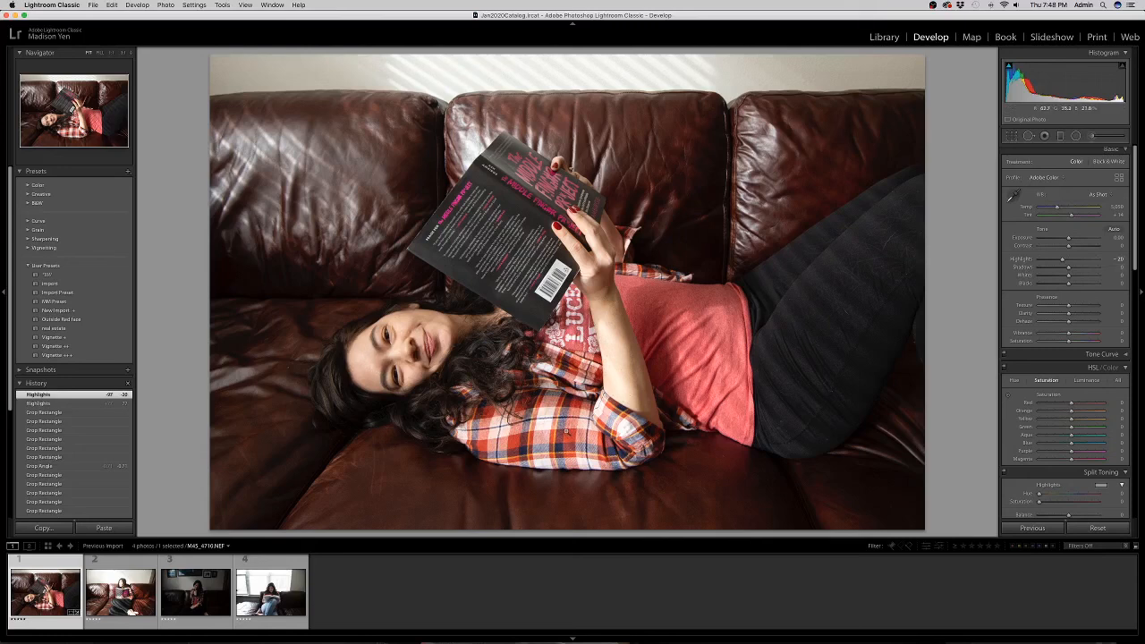
left_click(1076, 247)
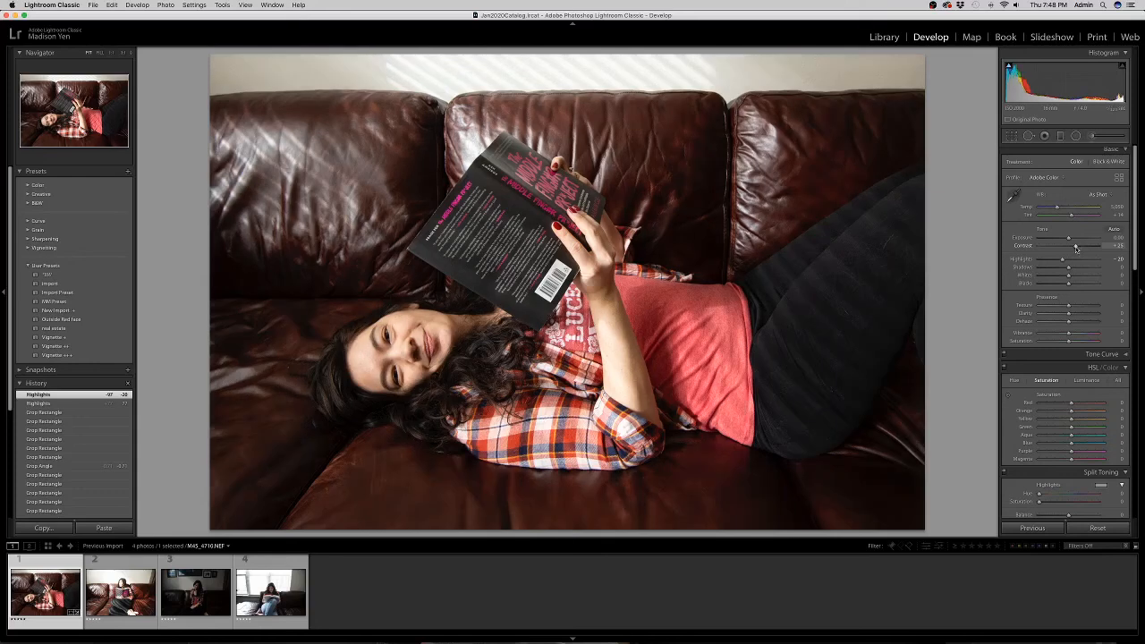
left_click_drag(1077, 248, 1077, 246)
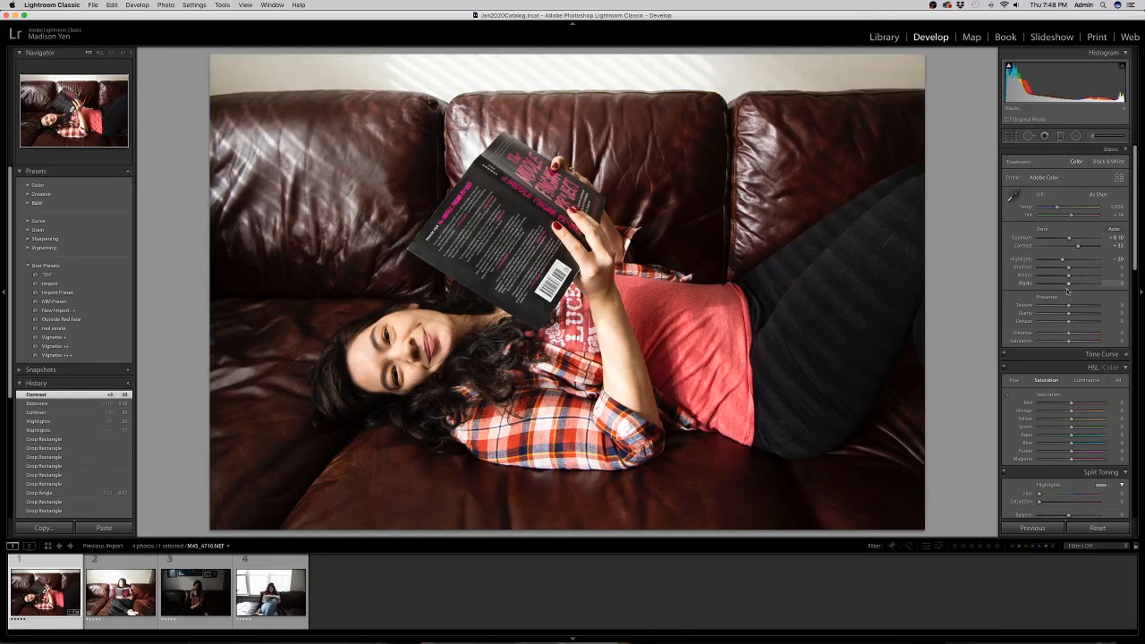
left_click(1072, 314)
left_click_drag(1073, 315, 1069, 317)
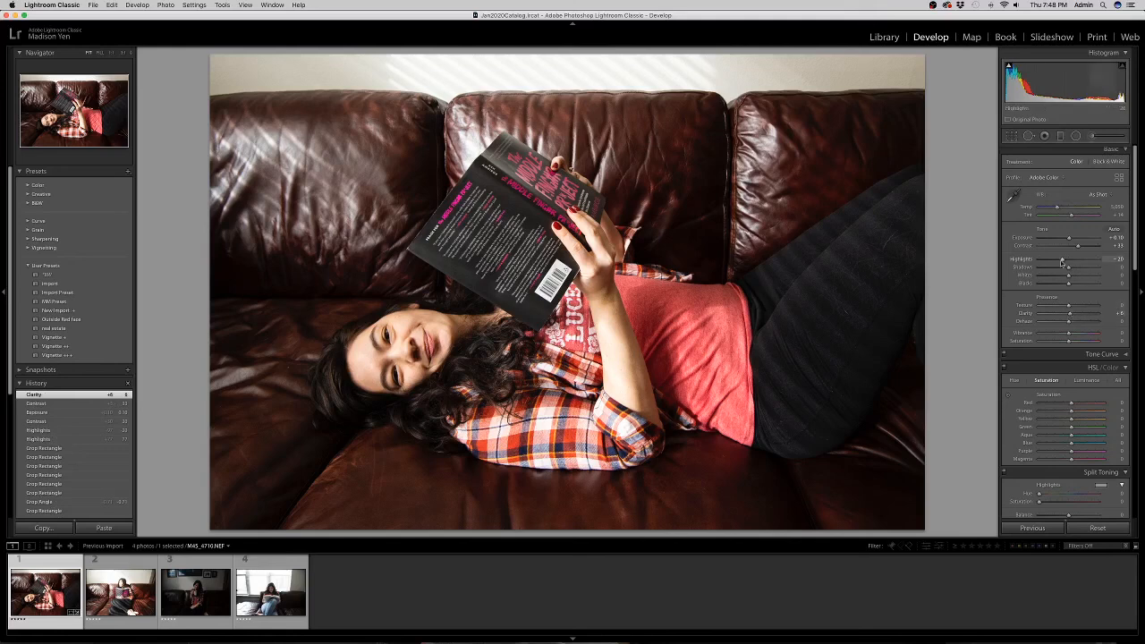
left_click_drag(1059, 260, 1056, 261)
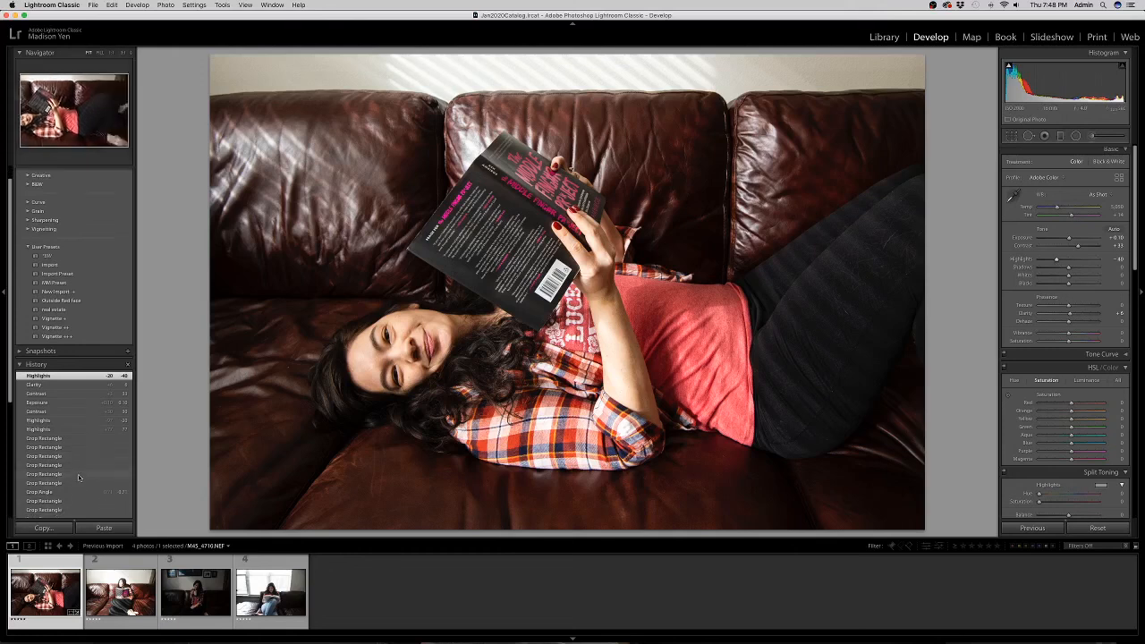
Raise Shadows to +36, comparing the edit against the Import history state.
scroll(78, 478, "down", 3)
scroll(79, 478, "down", 5)
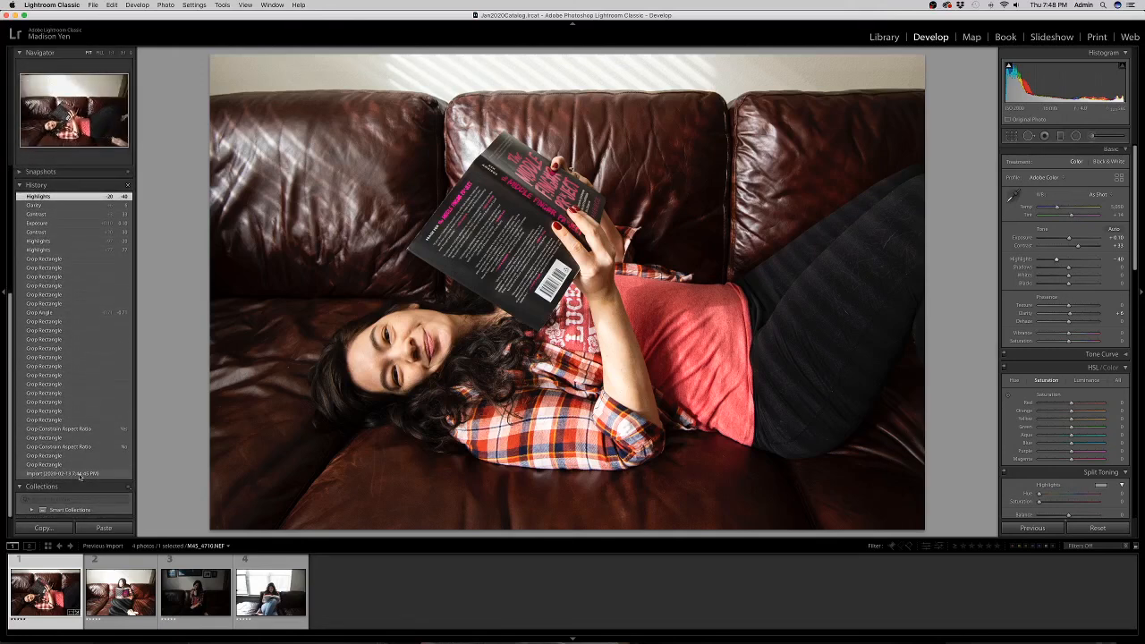
left_click(80, 475)
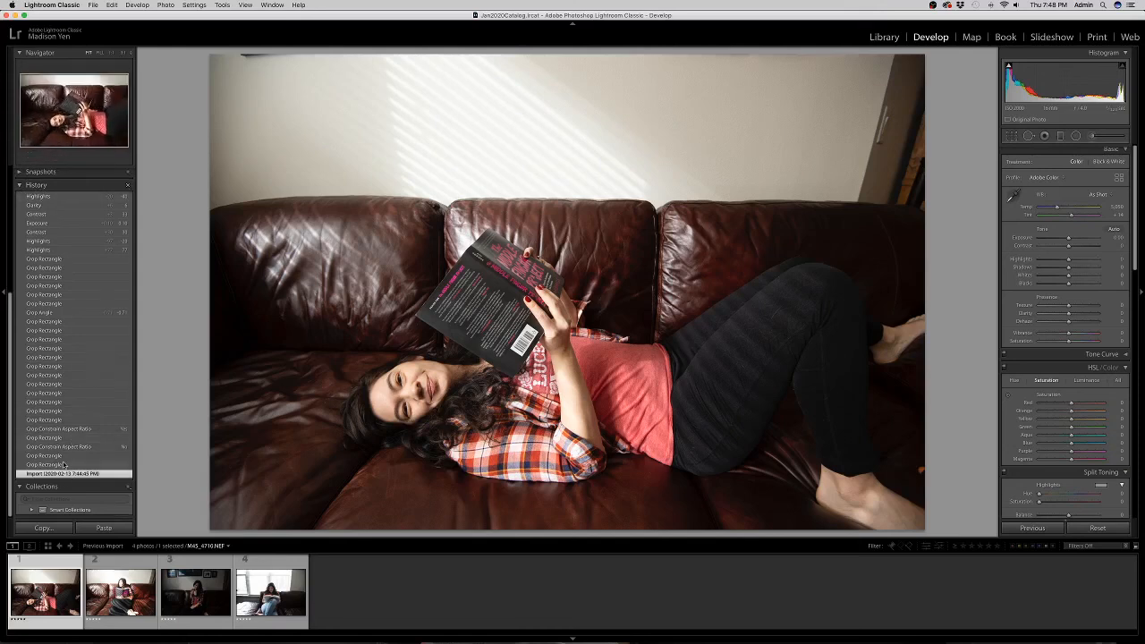
scroll(63, 464, "up", 5)
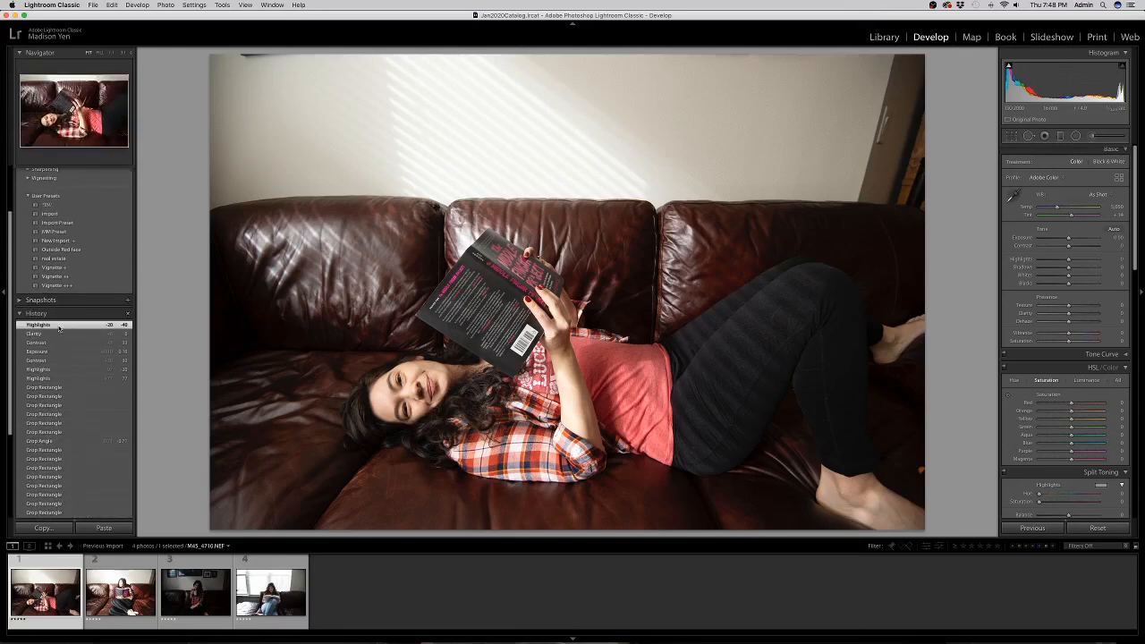
left_click(59, 327)
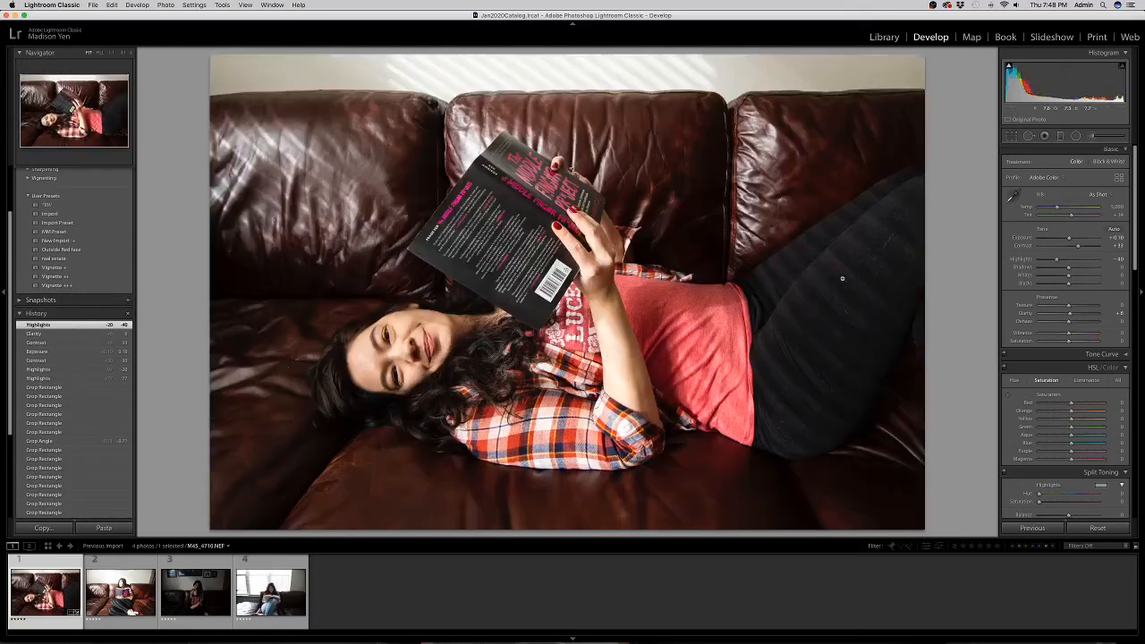
left_click_drag(1068, 266, 1072, 270)
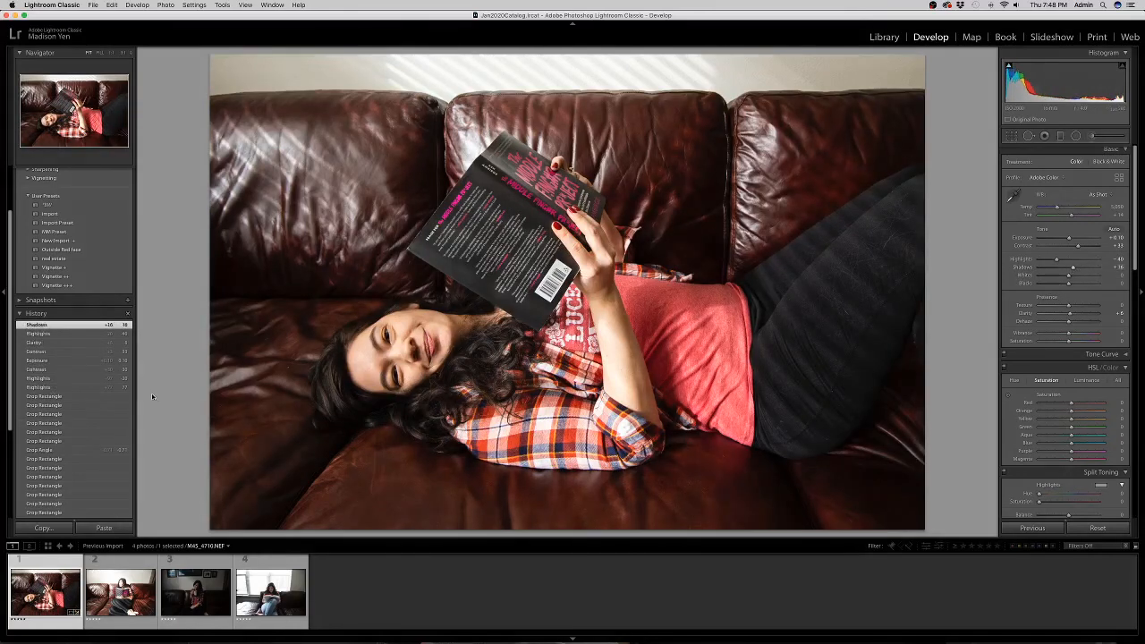
scroll(72, 427, "down", 5)
left_click(75, 471)
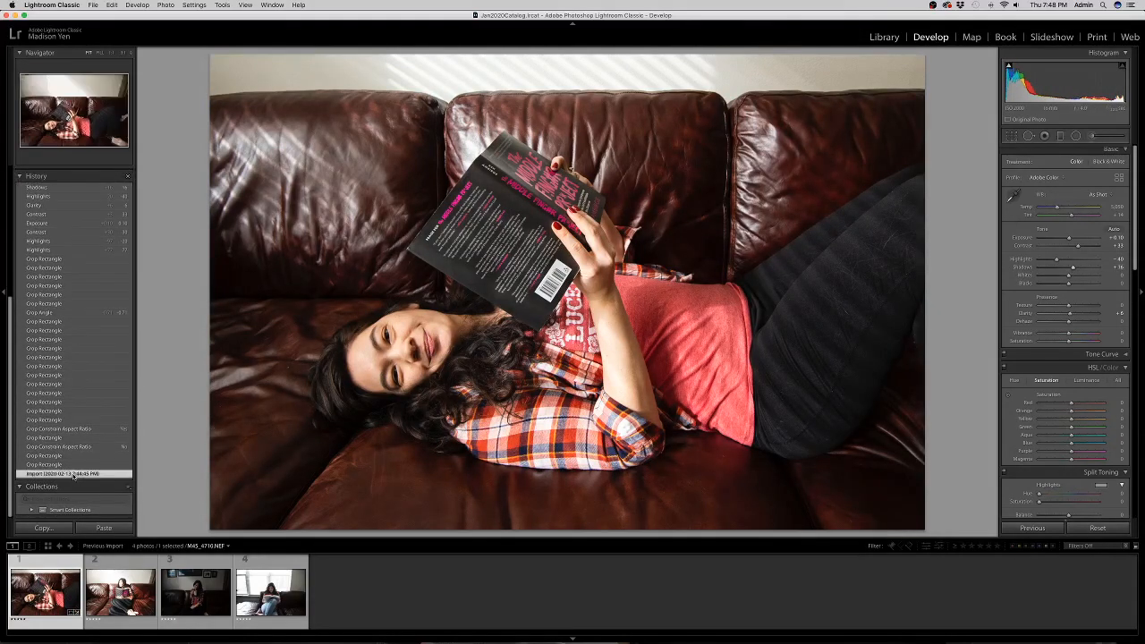
scroll(73, 461, "up", 2)
scroll(73, 462, "up", 3)
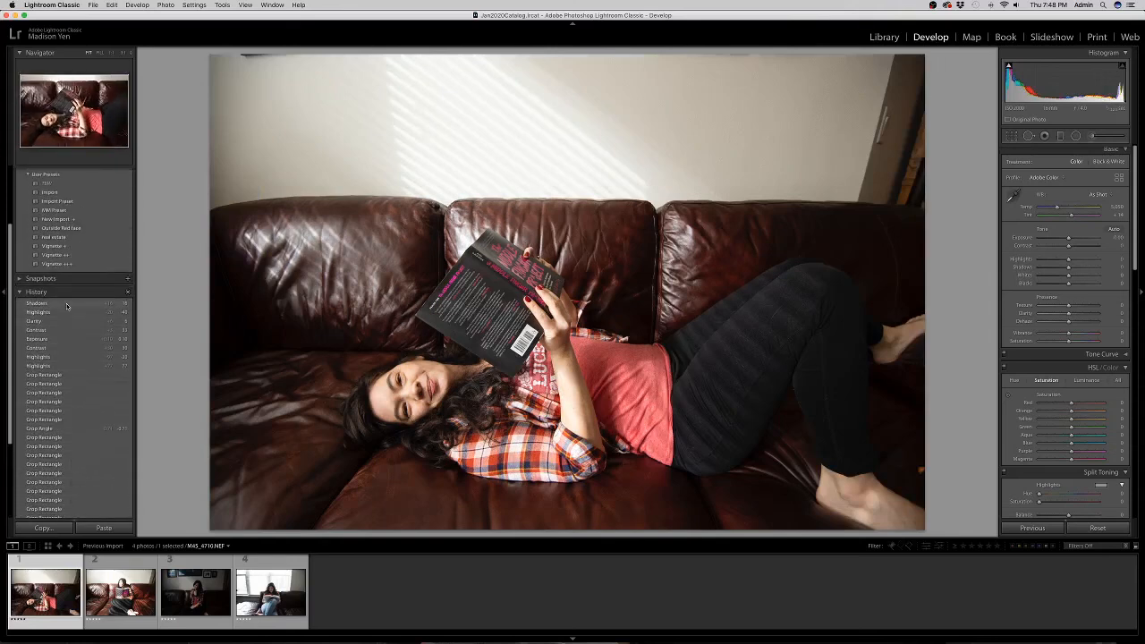
left_click(66, 305)
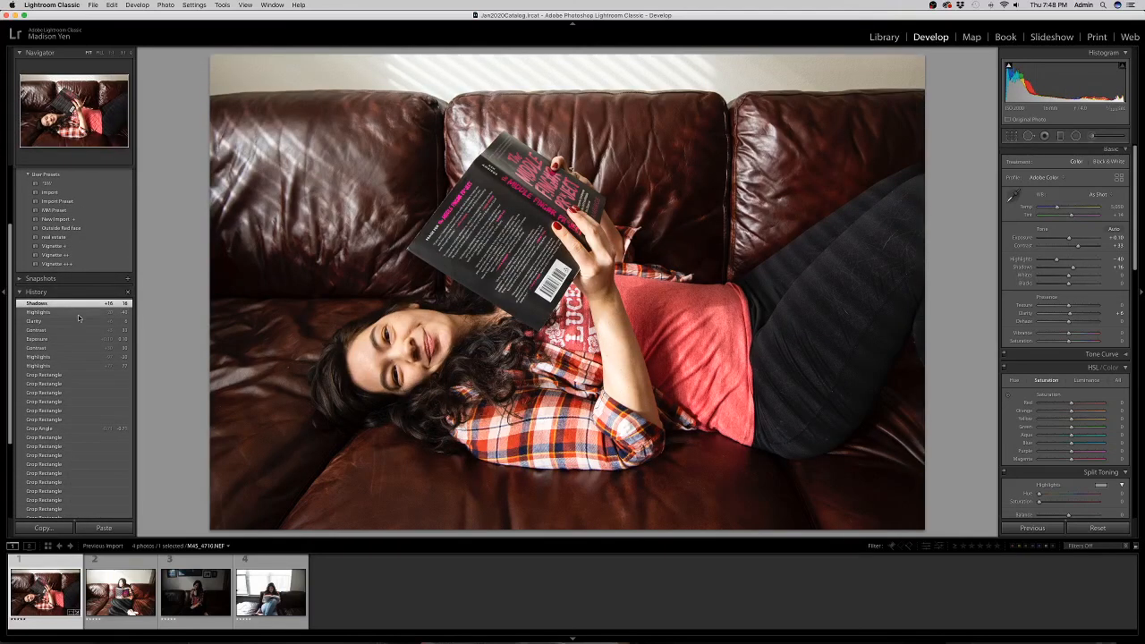
Toggle the before/after view of MAS_4710, then move to the second photo.
key("backslash")
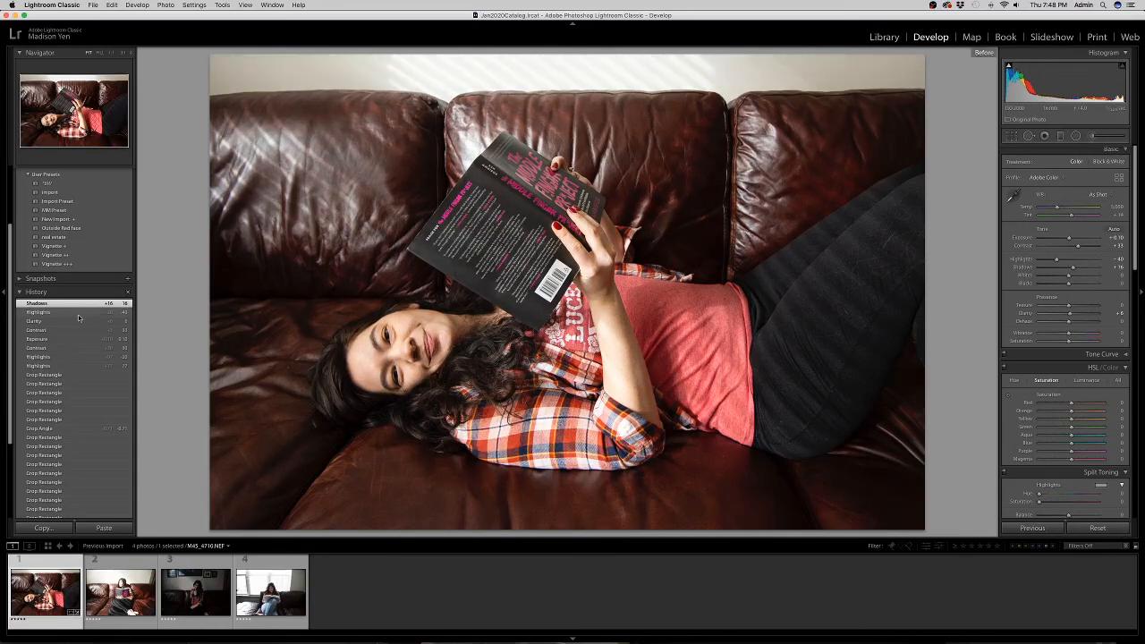
key("backslash")
key("backslash")
key("backslash")
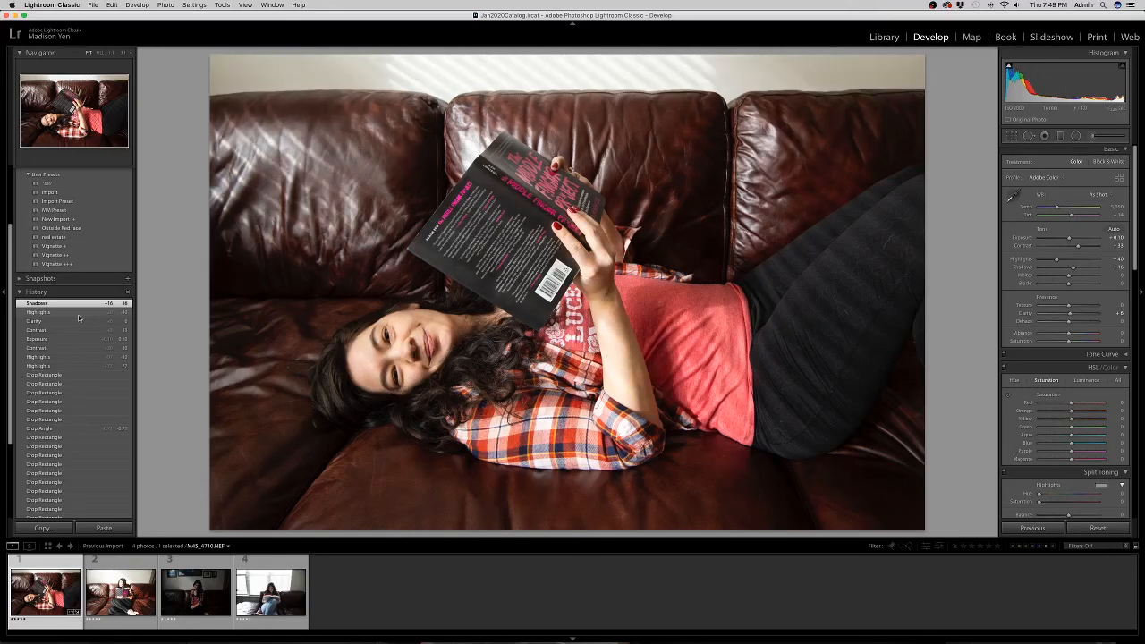
key("backslash")
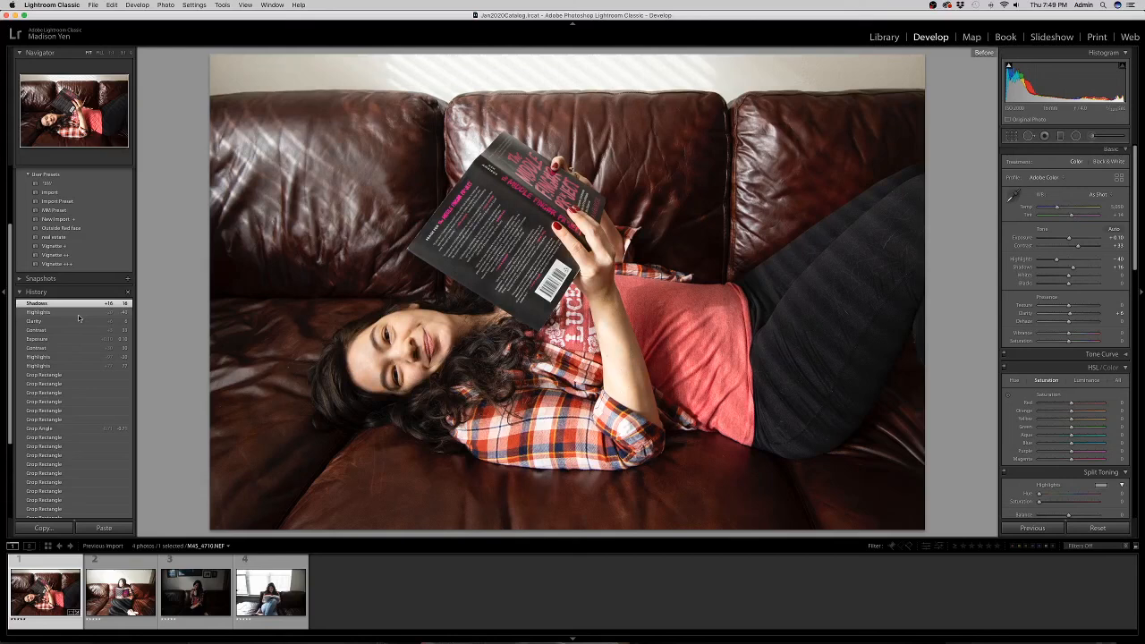
key("backslash")
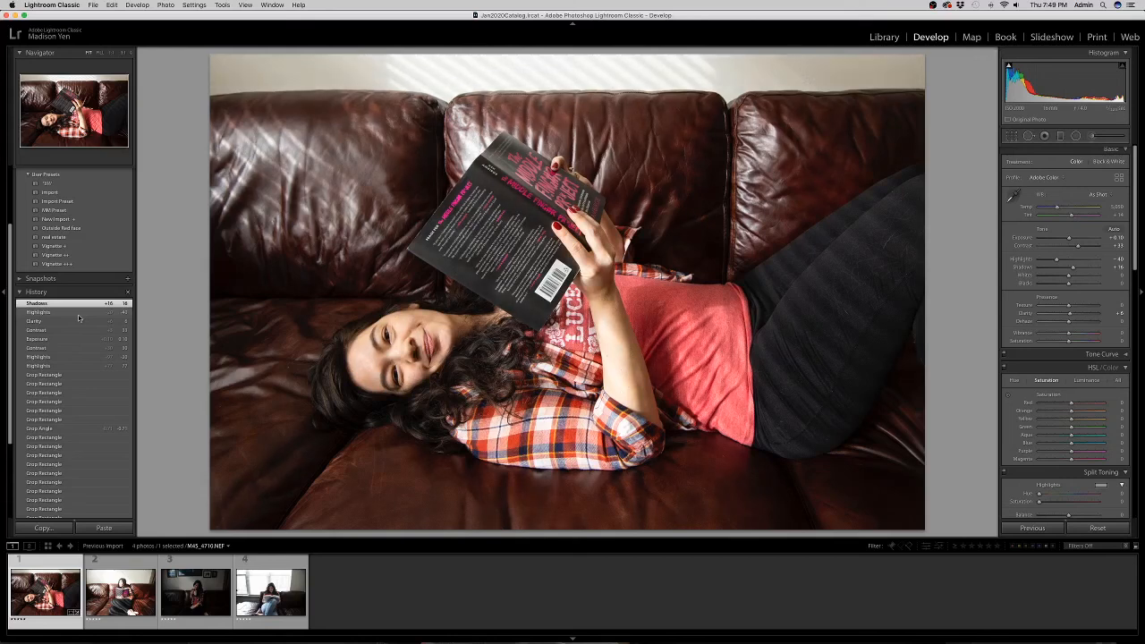
key("Right")
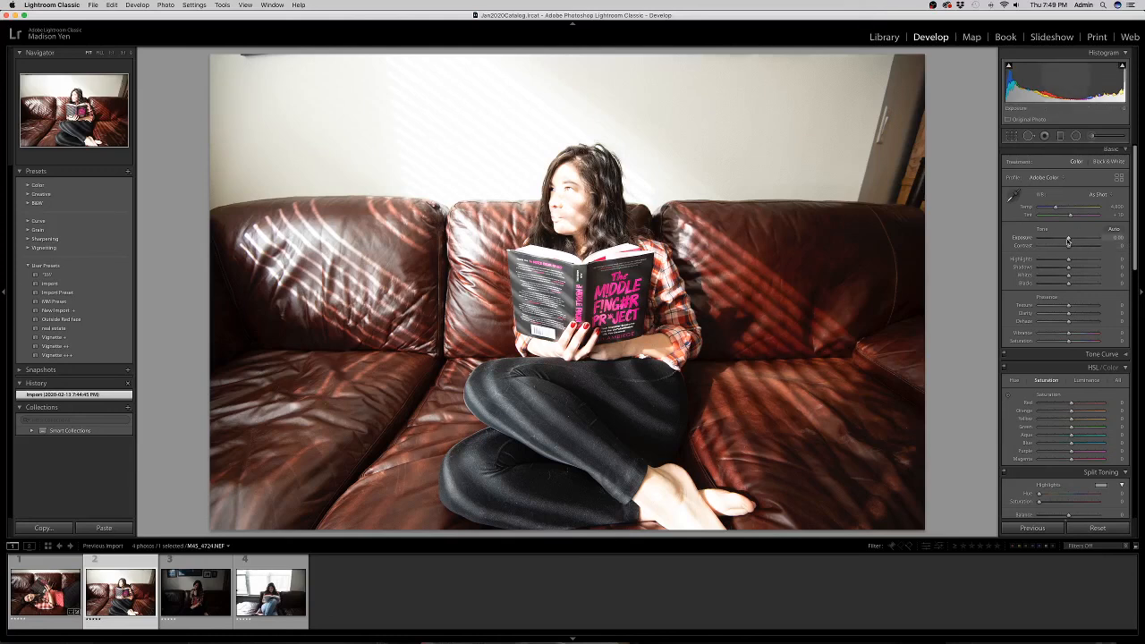
Tweak MAS_4724's Exposure, reset Highlights to 0, and lift Shadows slightly.
left_click_drag(1068, 241, 1063, 242)
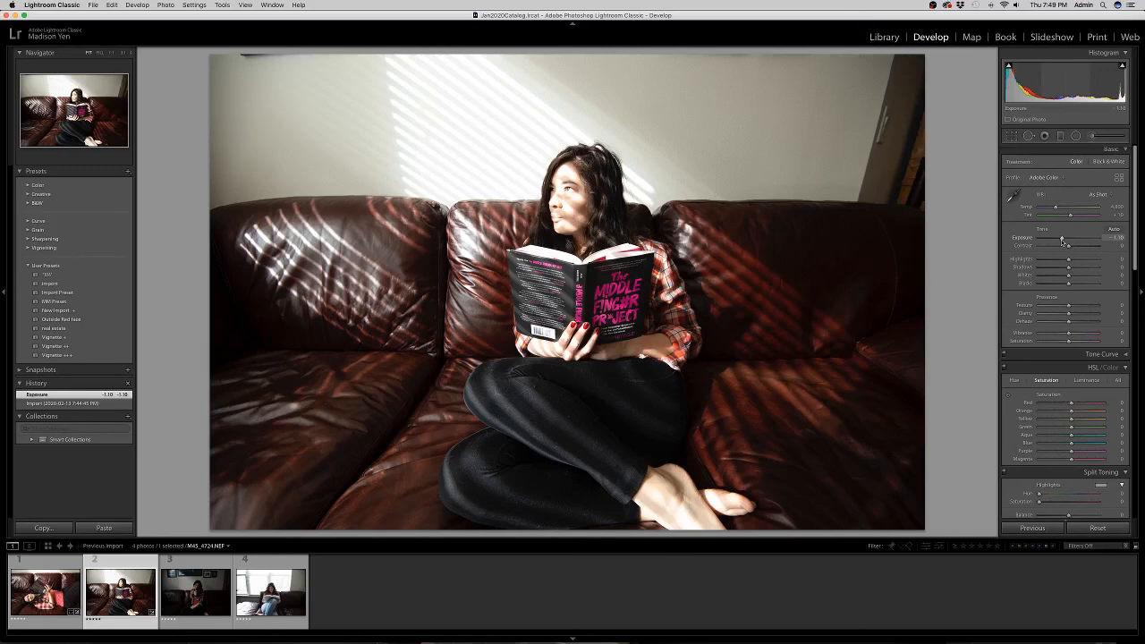
mouse_move(1062, 242)
left_mouse_down()
mouse_move(1089, 240)
mouse_move(1063, 241)
left_mouse_up()
left_click(1062, 242)
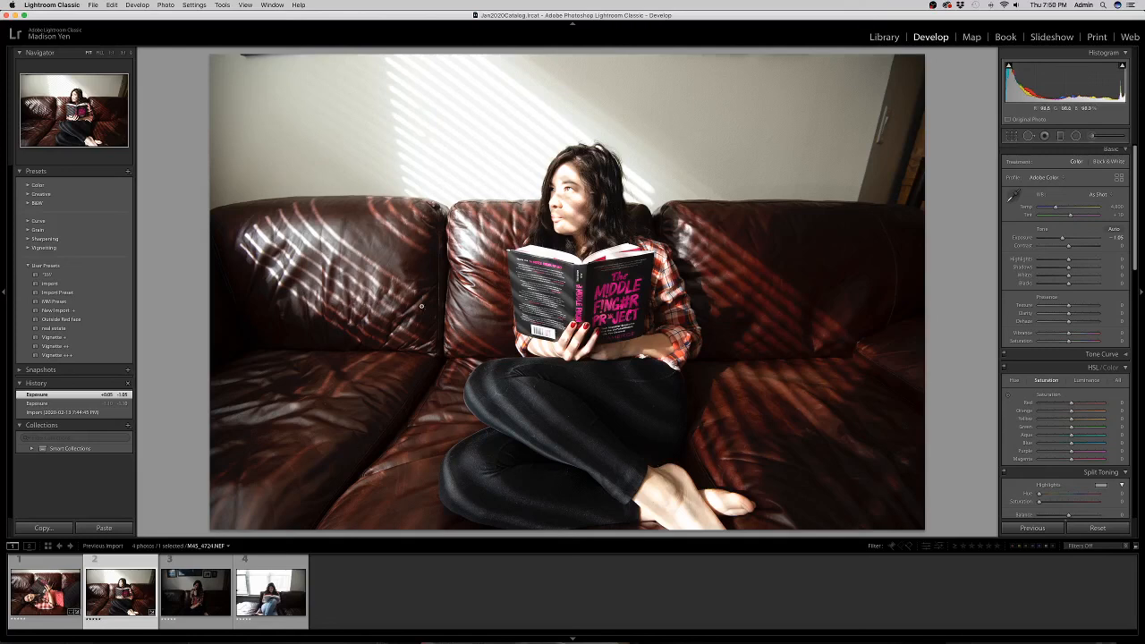
left_click_drag(1069, 259, 1009, 261)
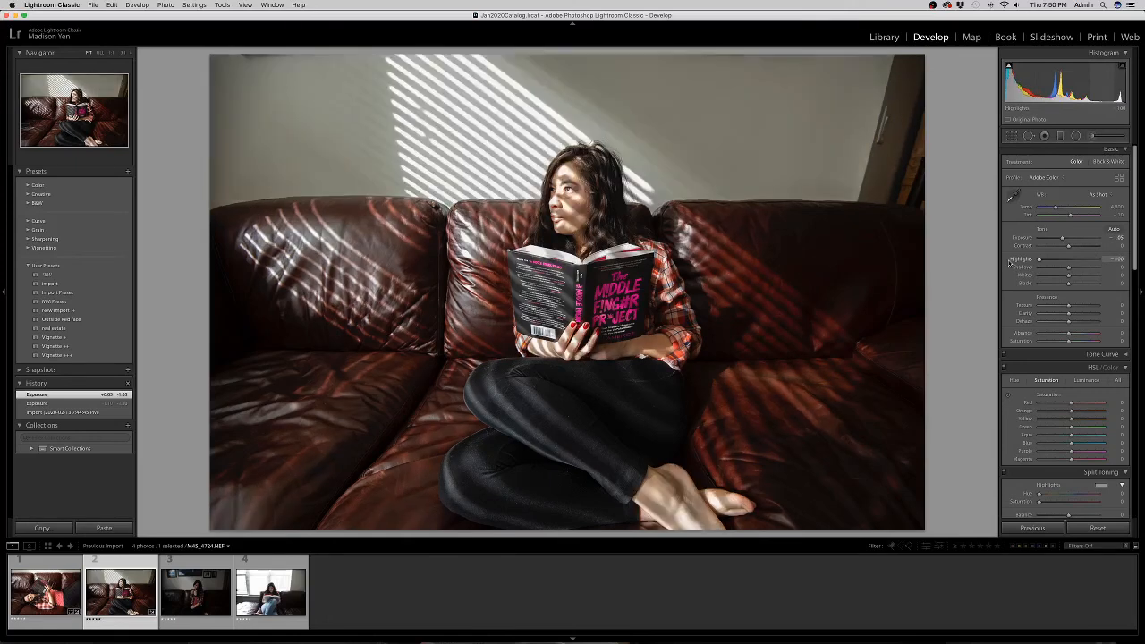
double_click(1020, 259)
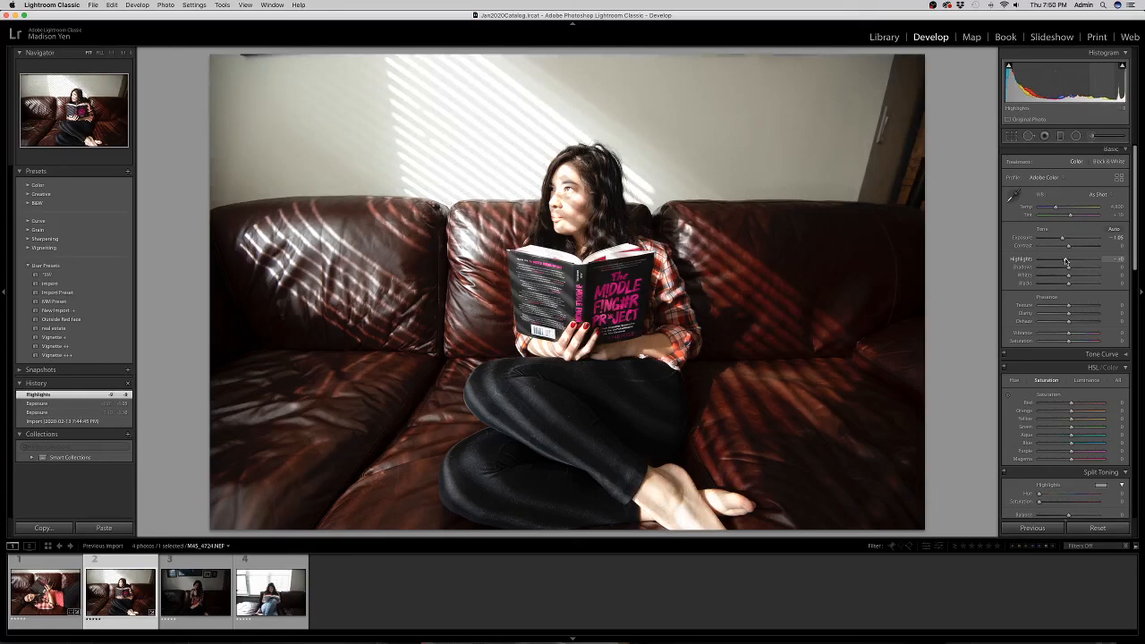
mouse_move(1070, 268)
left_mouse_down()
mouse_move(1096, 267)
mouse_move(1061, 271)
mouse_move(1070, 267)
left_mouse_up()
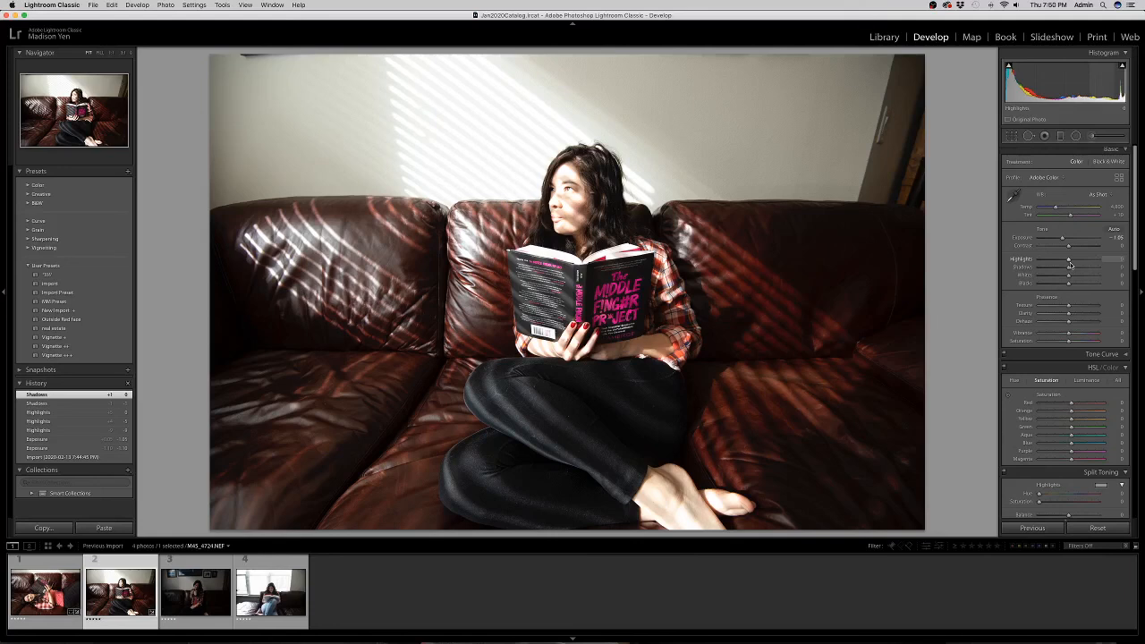
Darken exposure slightly; set Highlights -24, Shadows +12, Blacks -17, Contrast +18, plus some Clarity.
left_click_drag(1065, 240, 1062, 239)
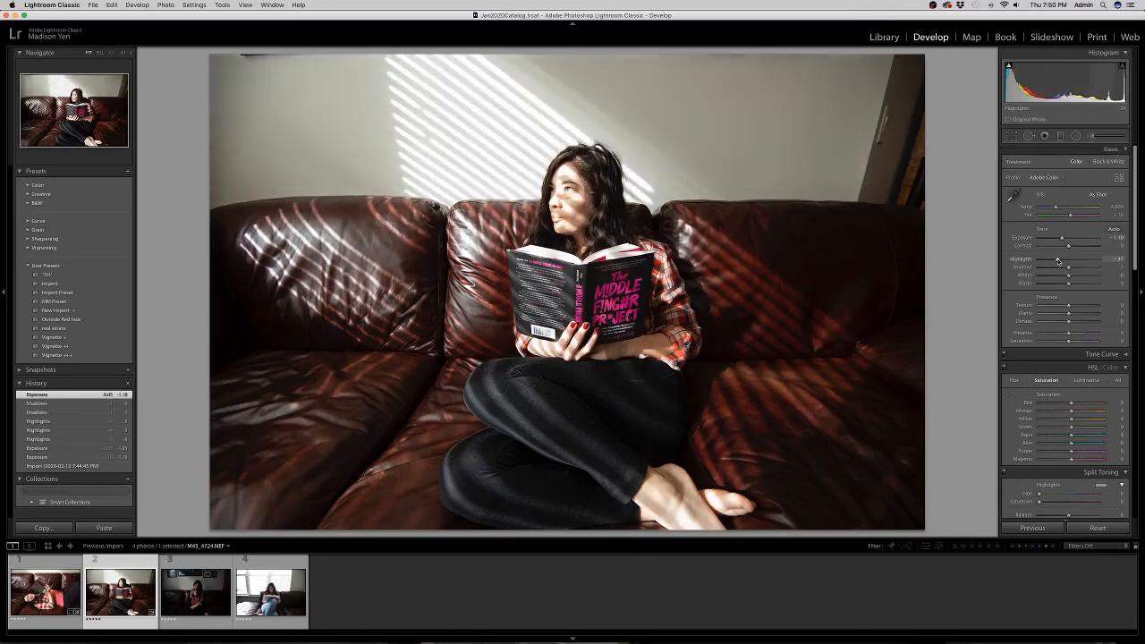
left_click_drag(1054, 261, 1038, 260)
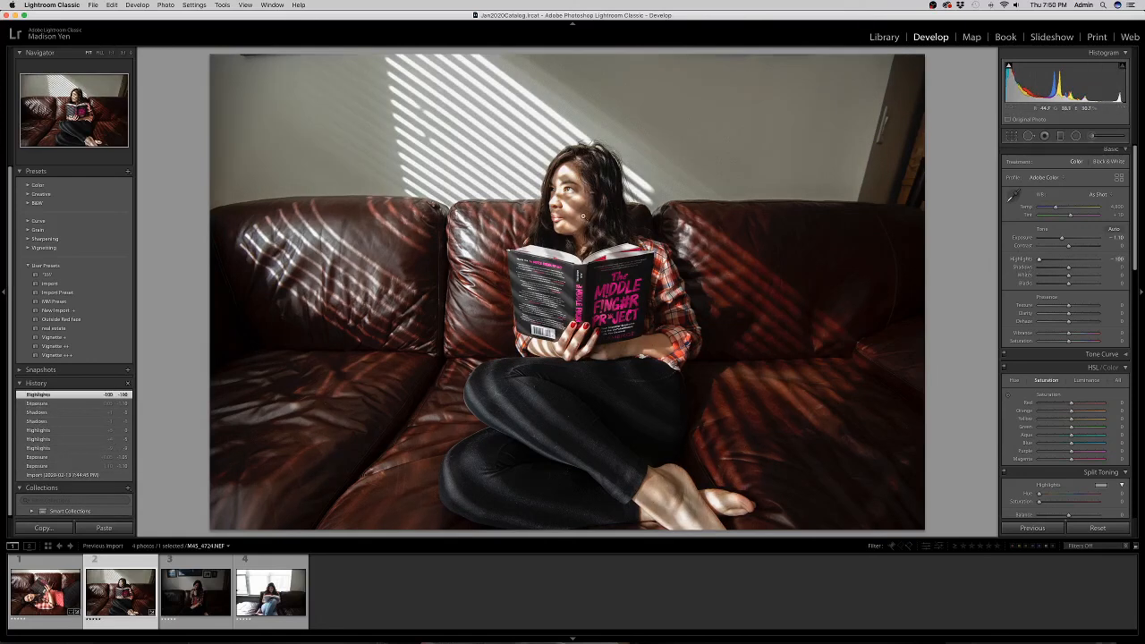
mouse_move(1062, 262)
left_mouse_down()
mouse_move(1064, 283)
mouse_move(1071, 270)
left_mouse_up()
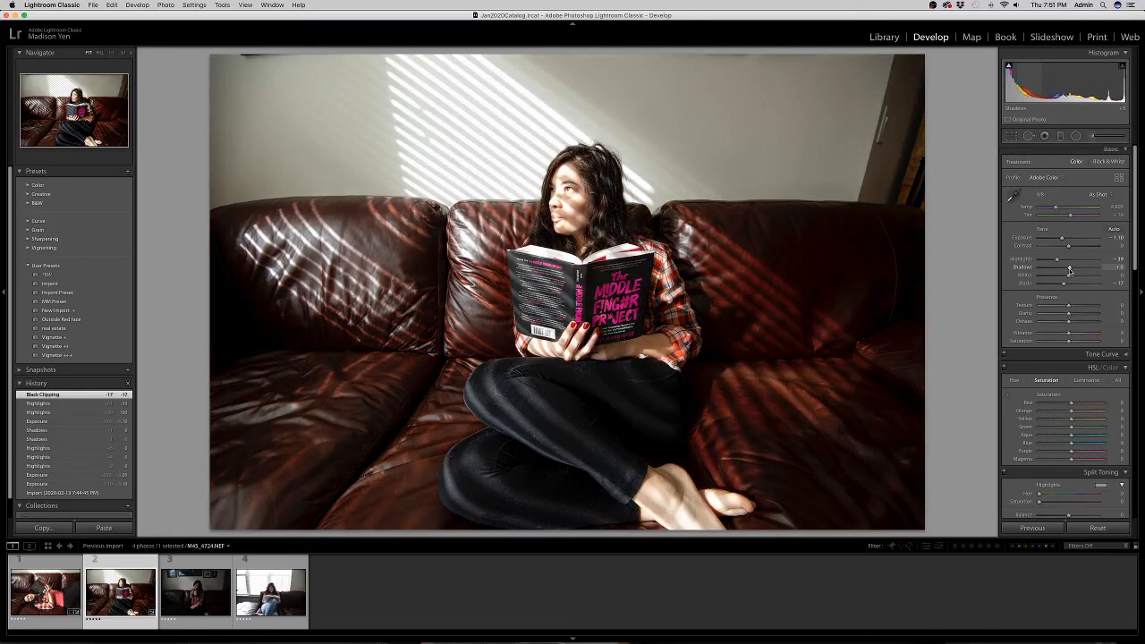
left_click_drag(1069, 270, 1069, 270)
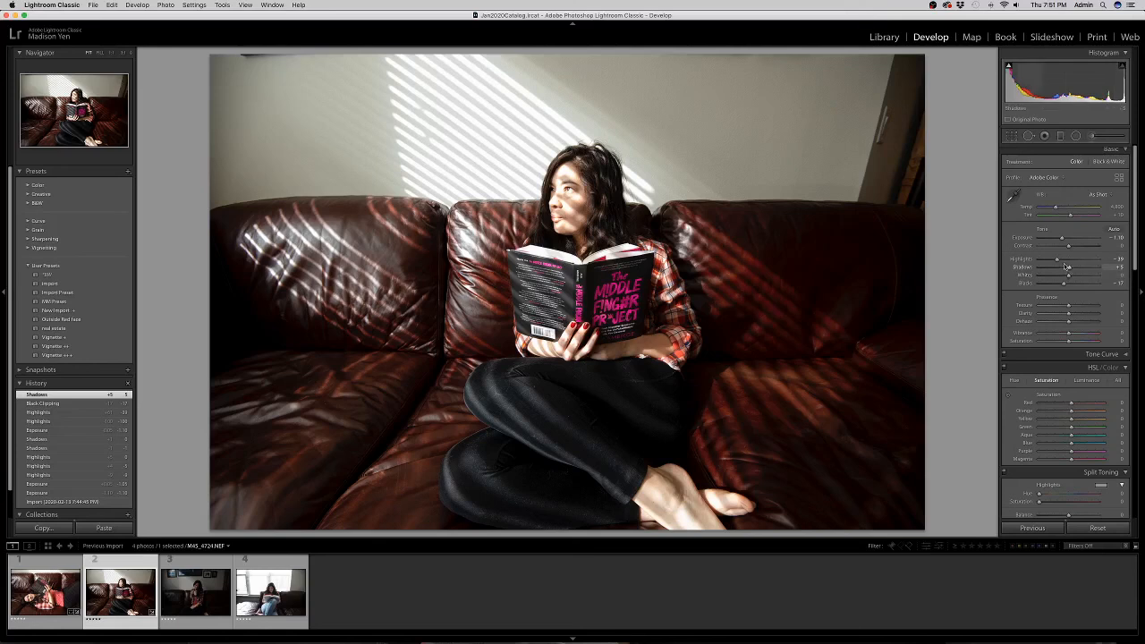
left_click_drag(1057, 260, 1061, 260)
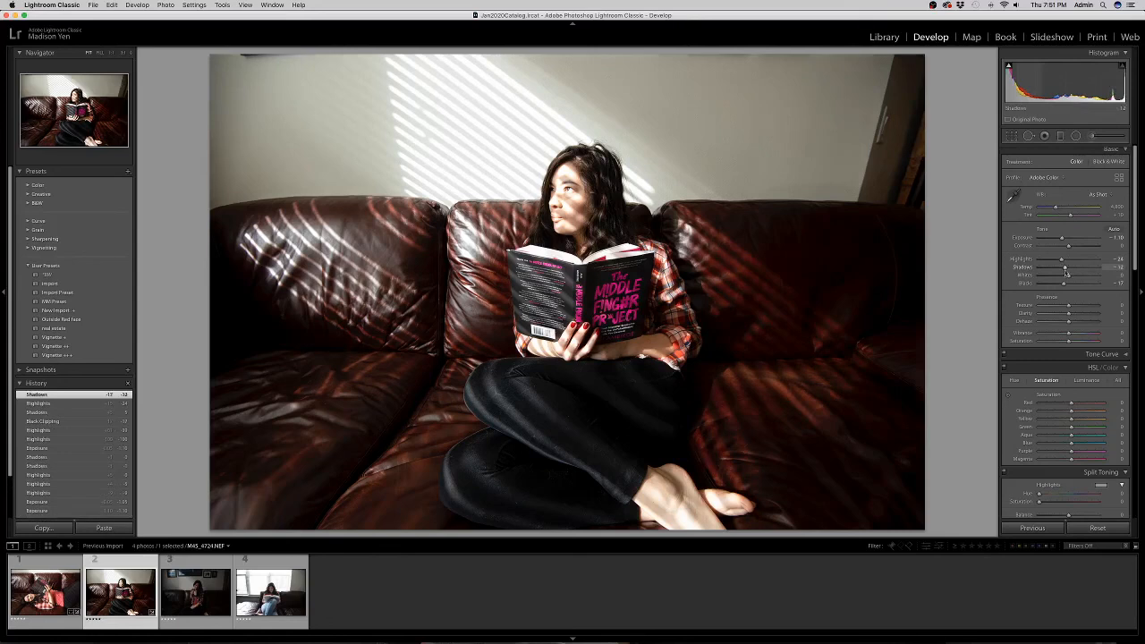
left_click(1072, 314)
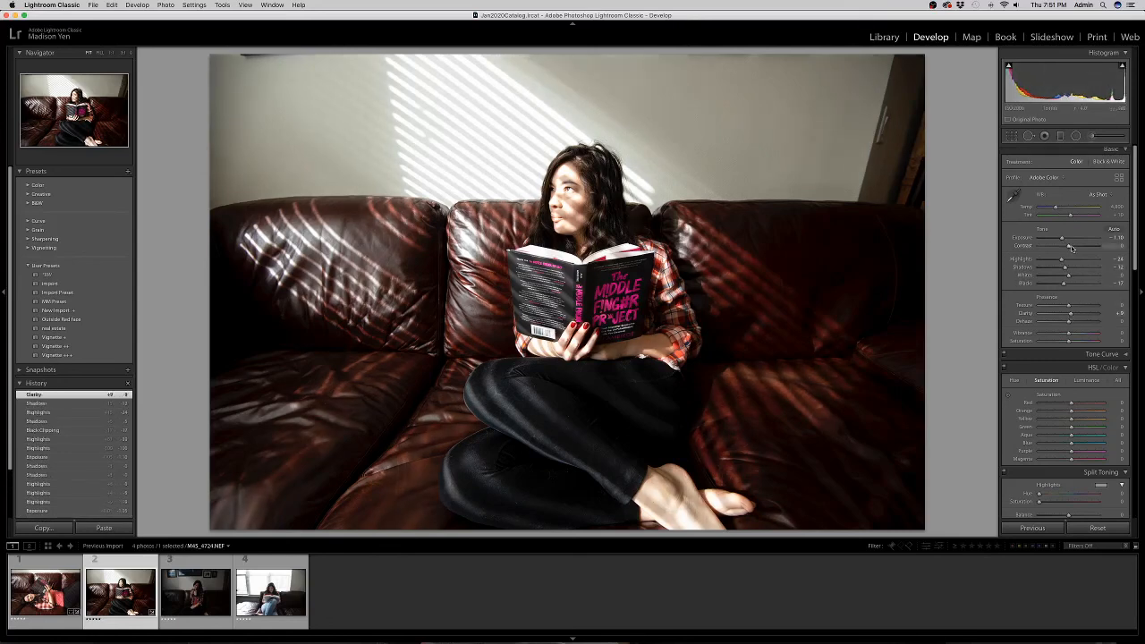
left_click_drag(1076, 248, 1082, 247)
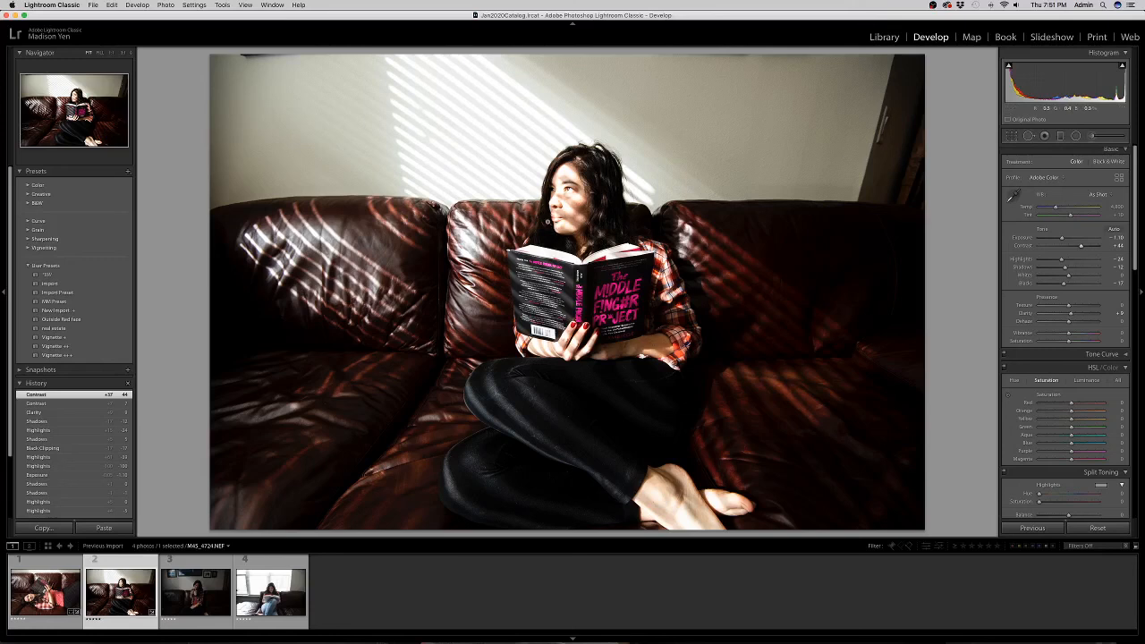
left_click_drag(1081, 246, 1073, 249)
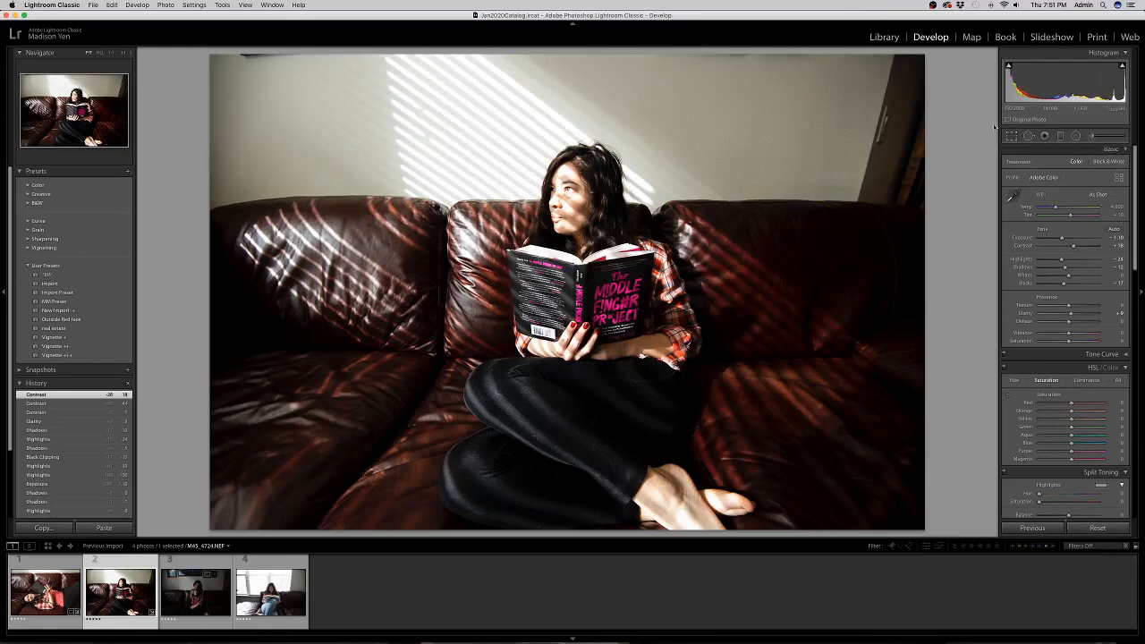
Open Crop & Straighten, leaving the crop spanning nearly the full frame.
left_click(1011, 136)
left_click_drag(636, 55, 637, 59)
left_click_drag(499, 59, 498, 53)
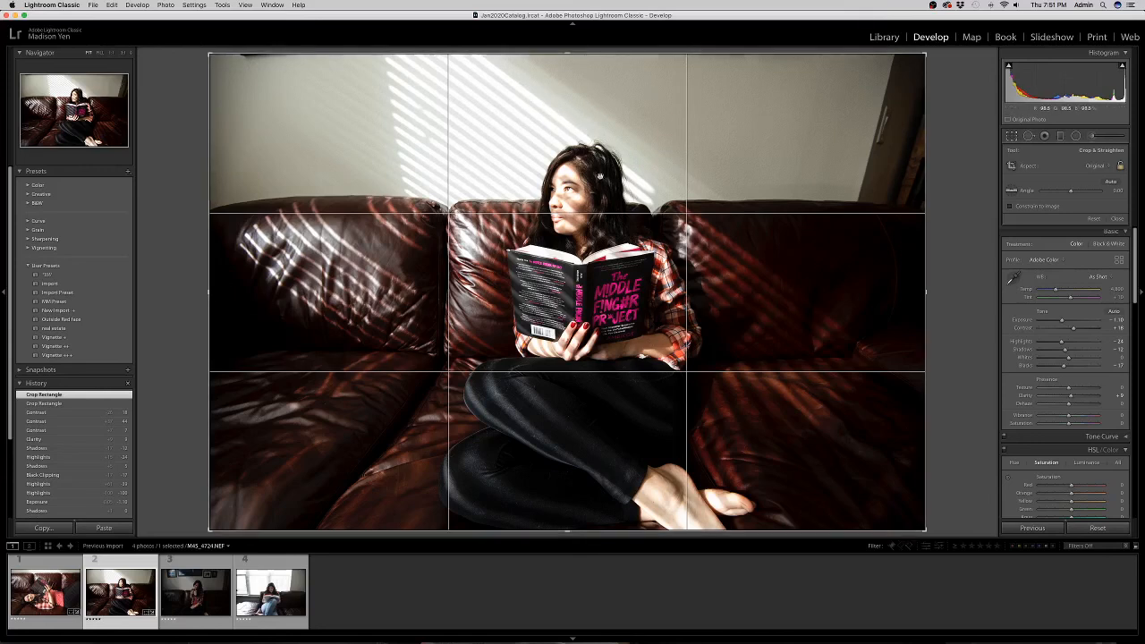
Crop tighter around the woman and her book, straighten slightly, and commit the crop.
left_click_drag(570, 54, 574, 77)
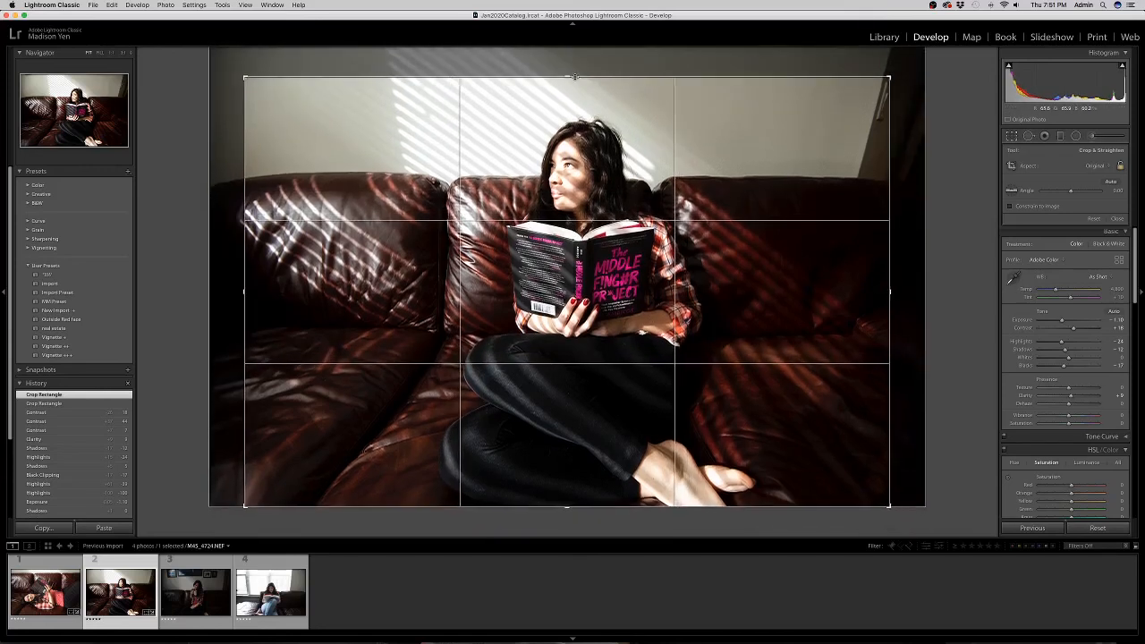
left_click_drag(601, 152, 581, 152)
left_click_drag(939, 186, 937, 184)
mouse_move(672, 250)
left_mouse_down()
mouse_move(672, 288)
mouse_move(666, 227)
mouse_move(707, 240)
mouse_move(675, 249)
left_mouse_up()
left_click_drag(569, 507, 597, 297)
key("Return")
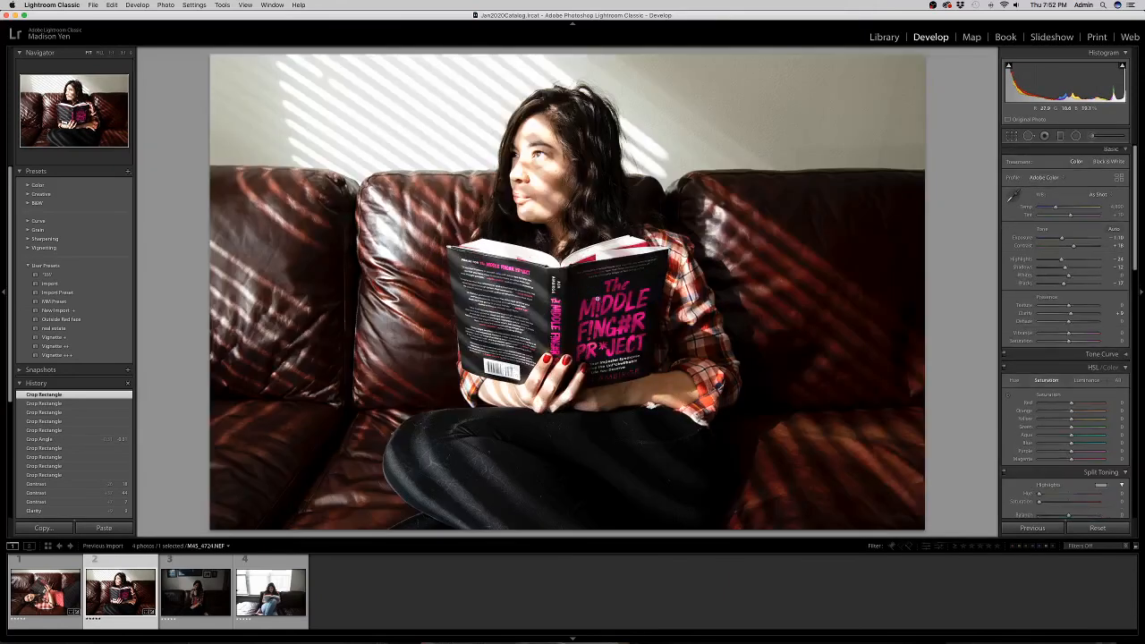
Enlarge the crop's top slightly, commit it, and nudge Highlights up a little.
left_click(1010, 136)
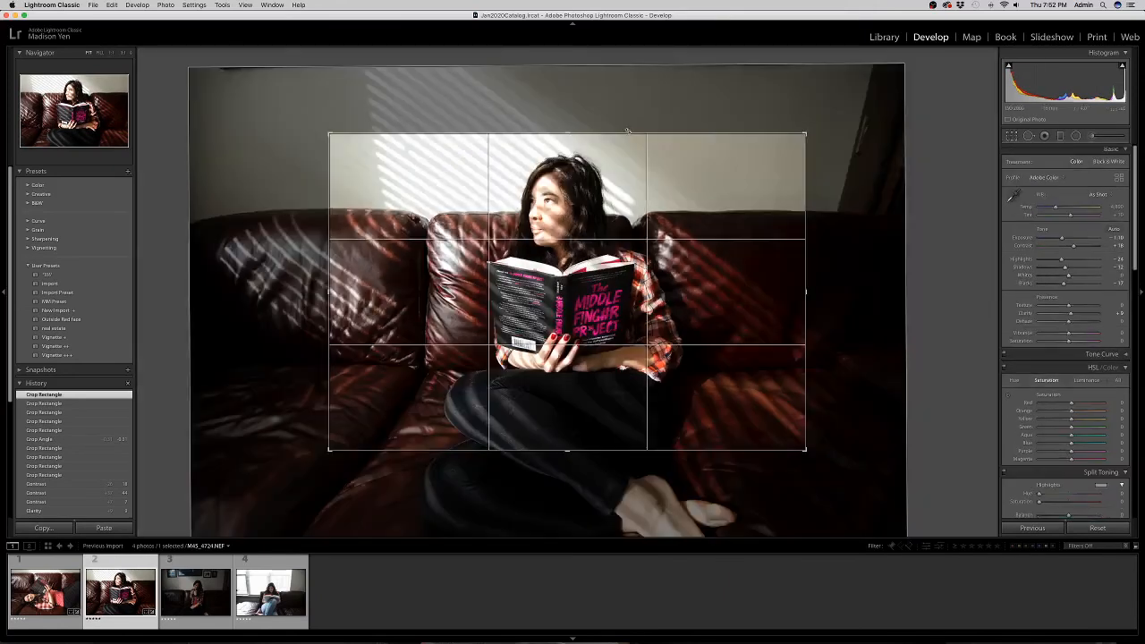
left_click_drag(556, 135, 557, 109)
mouse_move(561, 158)
left_mouse_down()
mouse_move(570, 162)
mouse_move(558, 159)
mouse_move(556, 139)
left_mouse_up()
key("Return")
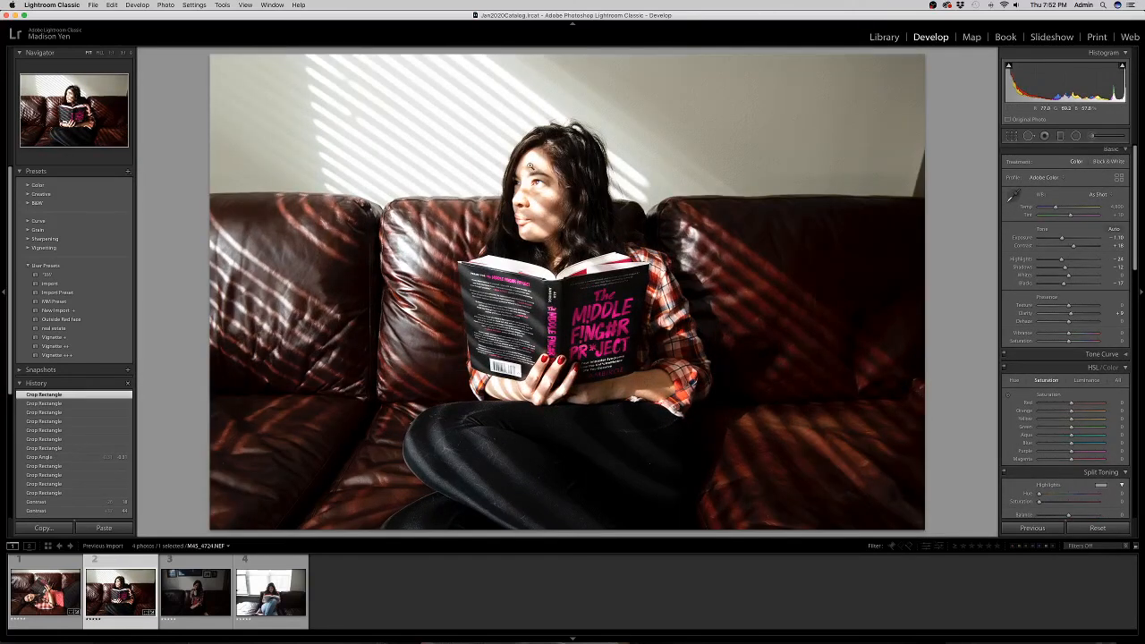
mouse_move(1062, 260)
left_mouse_down()
mouse_move(1063, 239)
mouse_move(1071, 269)
mouse_move(1056, 239)
left_mouse_up()
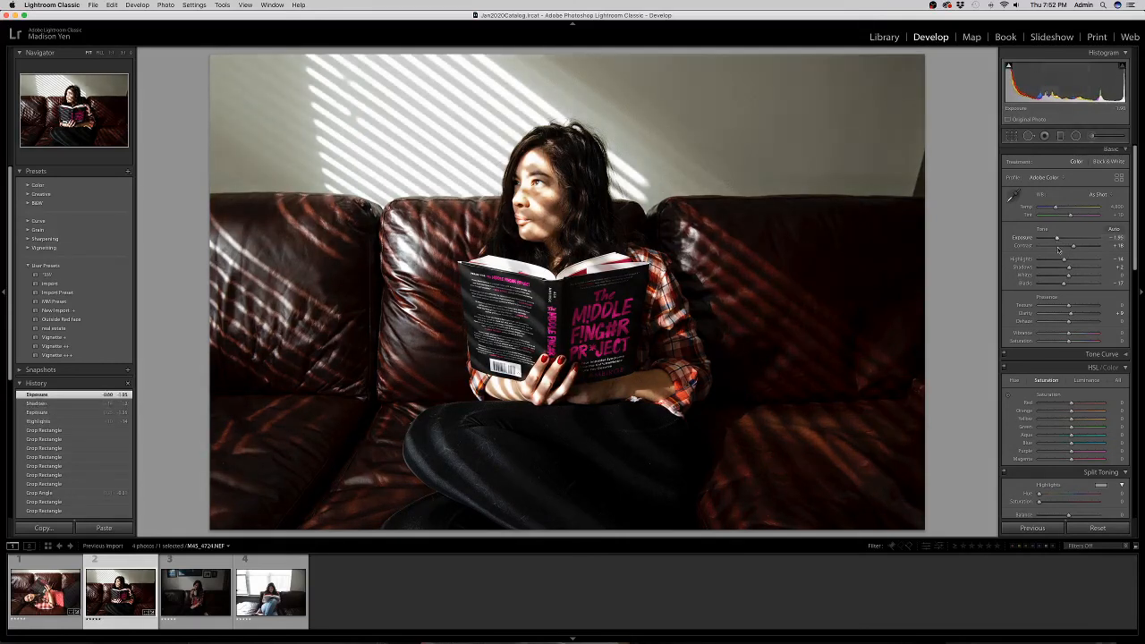
Reset Highlights to 0, then reset Shadows to 0 after trying a lift.
double_click(1064, 259)
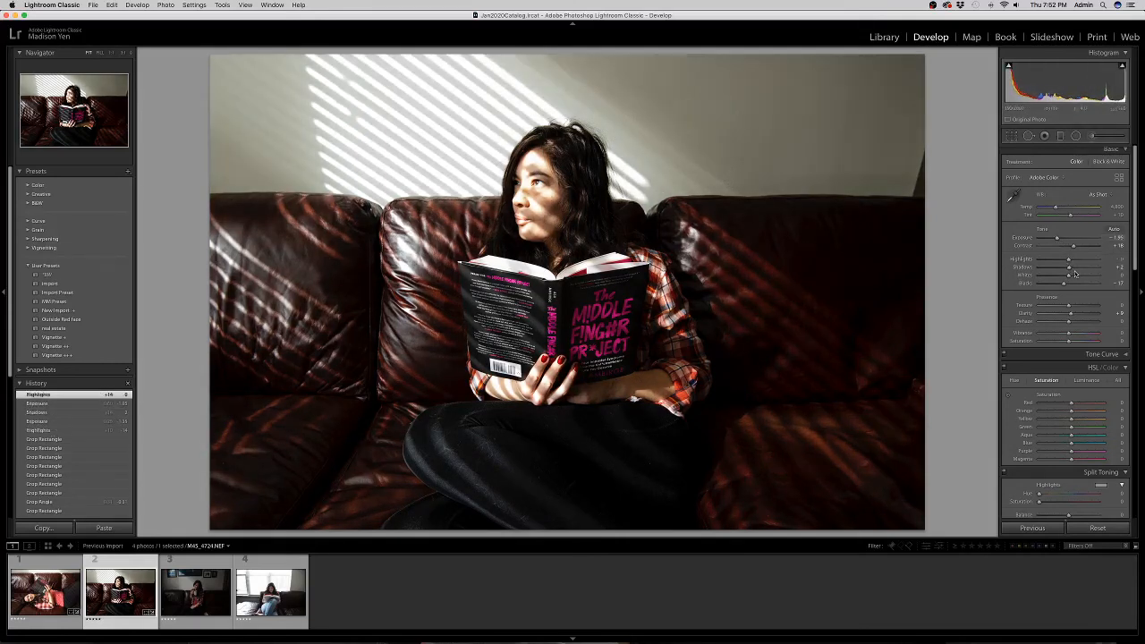
left_click_drag(1075, 270, 1068, 270)
double_click(1068, 270)
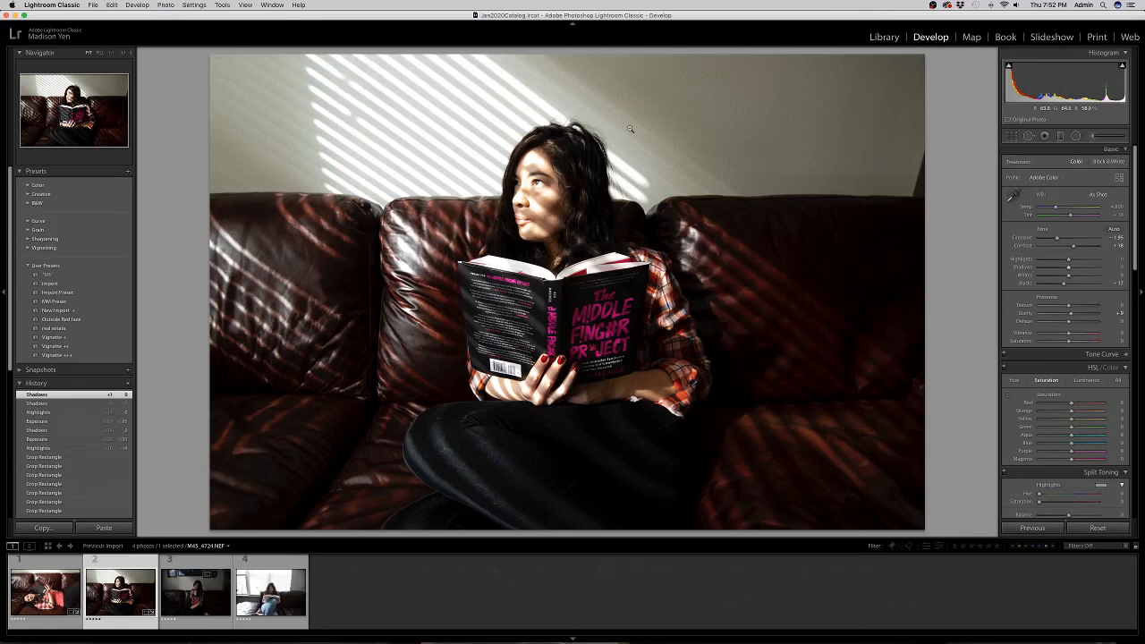
Make a black-and-white virtual copy with Saturation -100 and deeper Blacks, then brush a mask over the book title.
key("super+apostrophe")
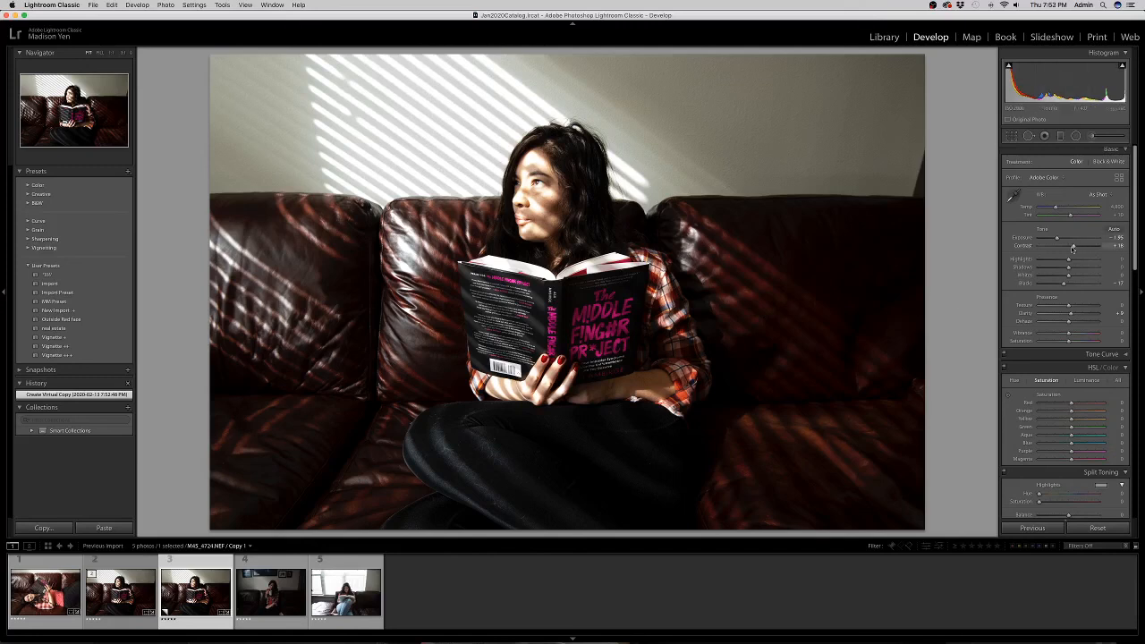
left_click_drag(1067, 338, 1038, 341)
mouse_move(1062, 283)
left_mouse_down()
mouse_move(1046, 284)
mouse_move(1073, 268)
left_mouse_up()
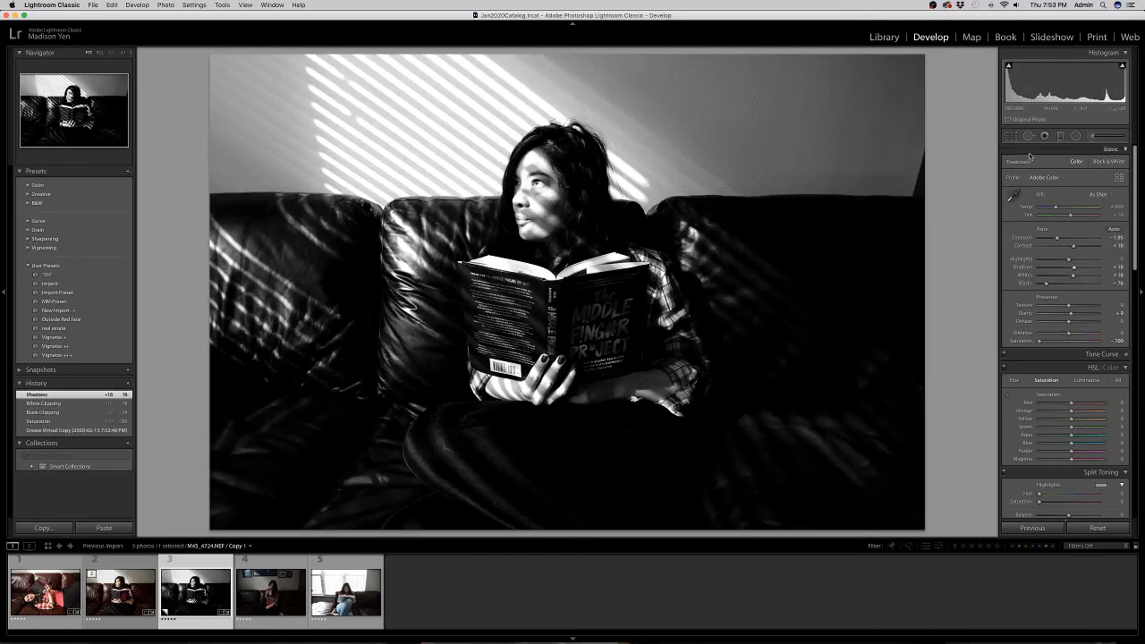
left_click(1092, 136)
mouse_move(582, 300)
left_mouse_down()
mouse_move(611, 292)
mouse_move(614, 334)
mouse_move(592, 346)
mouse_move(573, 308)
mouse_move(608, 311)
mouse_move(588, 355)
mouse_move(572, 317)
left_mouse_up()
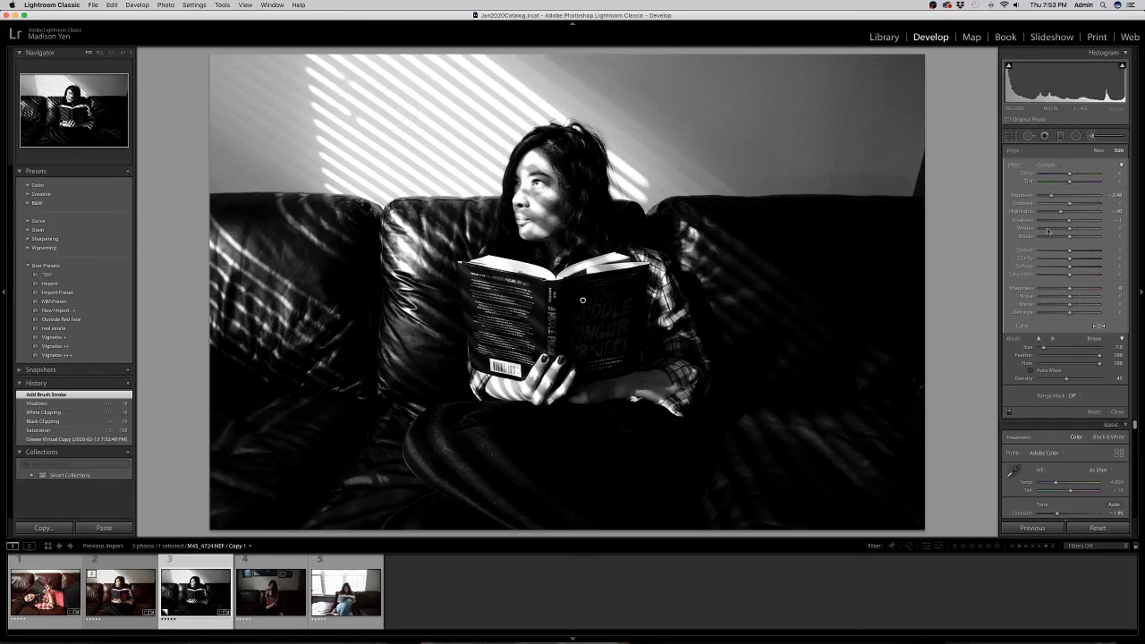
Zero the brush's Exposure and Highlights, brighten it, and extend the mask down the book's spine and cover.
double_click(1051, 196)
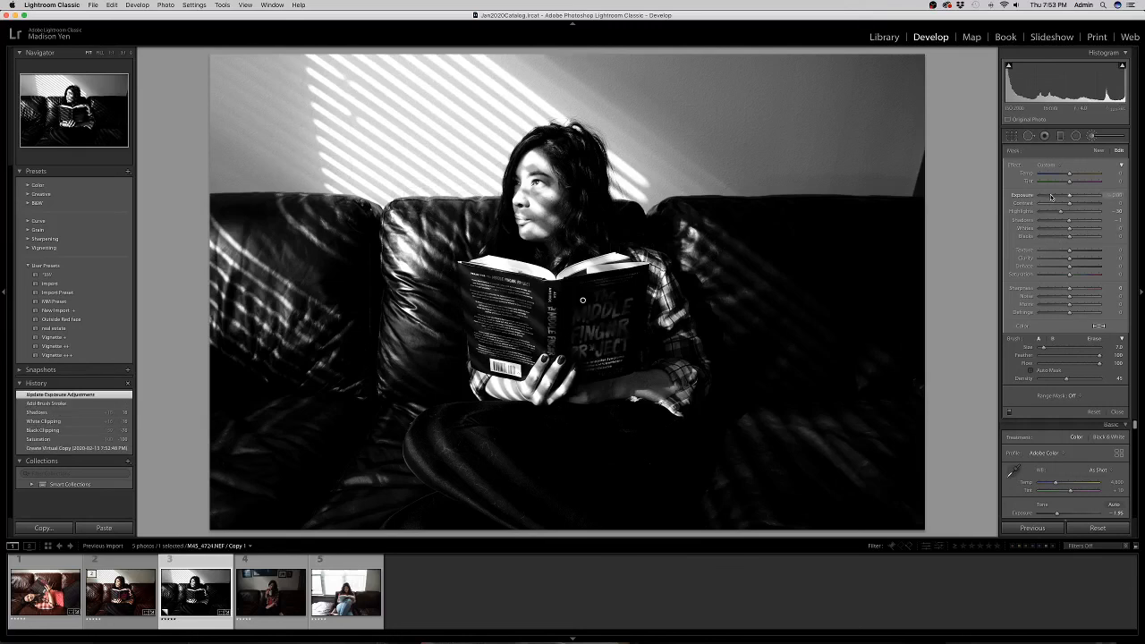
double_click(1062, 212)
mouse_move(1071, 196)
left_mouse_down()
mouse_move(1085, 196)
mouse_move(1083, 221)
left_mouse_up()
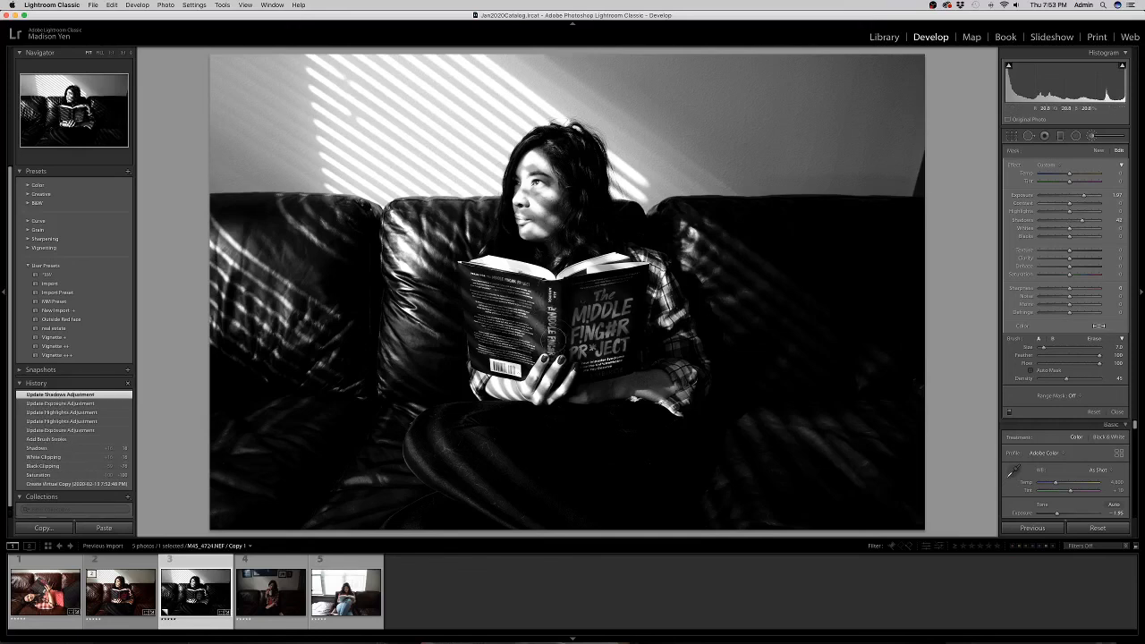
mouse_move(623, 292)
left_mouse_down()
mouse_move(569, 306)
mouse_move(591, 373)
left_mouse_up()
left_click_drag(628, 308, 631, 312)
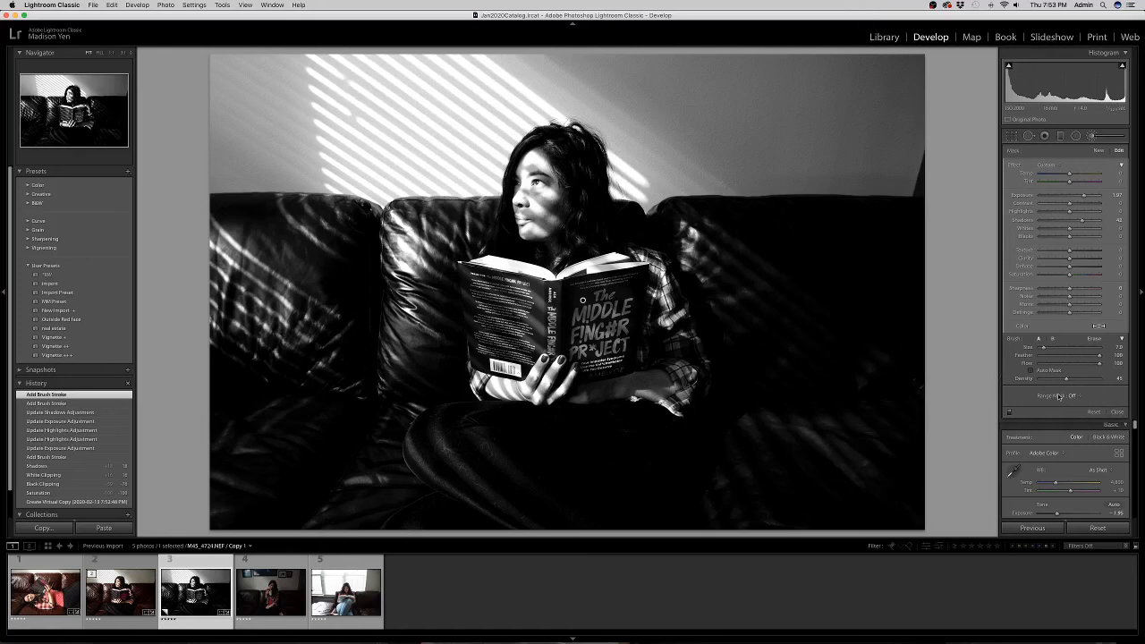
Select the existing mask on the book and raise its Highlights to 16.
key("Return")
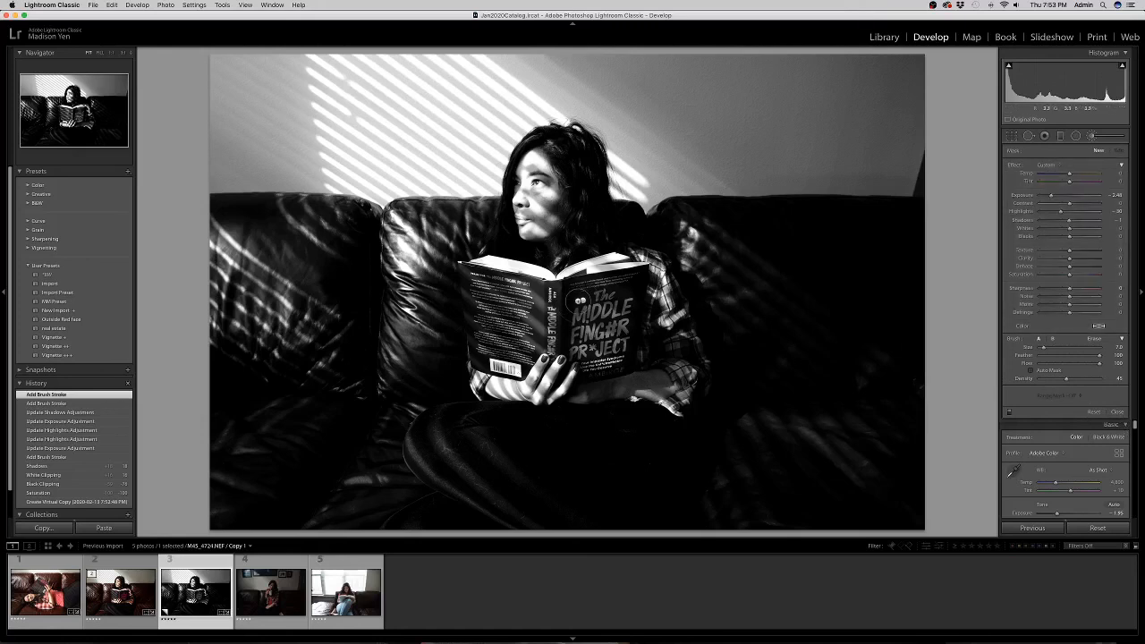
mouse_move(583, 304)
left_click(582, 304)
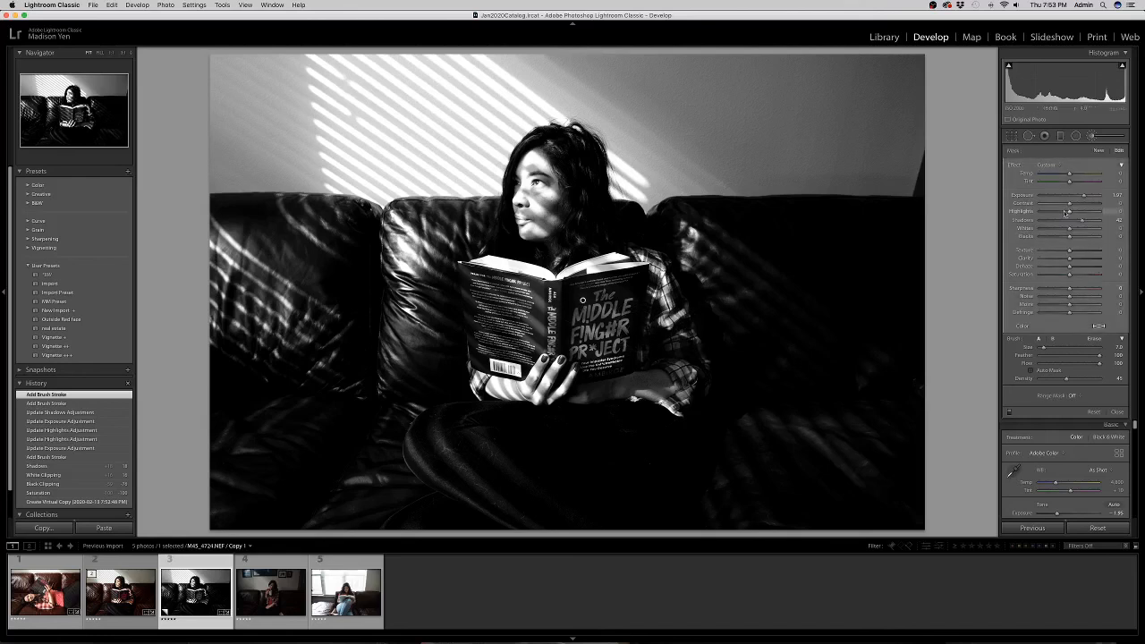
left_click_drag(1069, 212, 1052, 212)
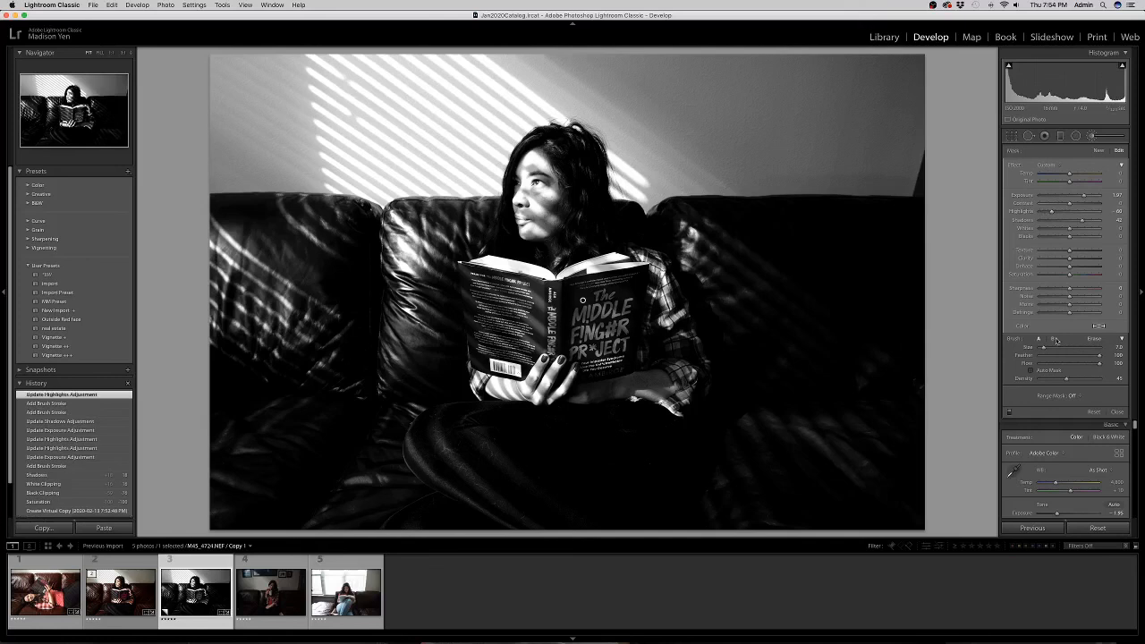
Close the Adjustment Brush and move on to the coffee-mug portrait.
key("Return")
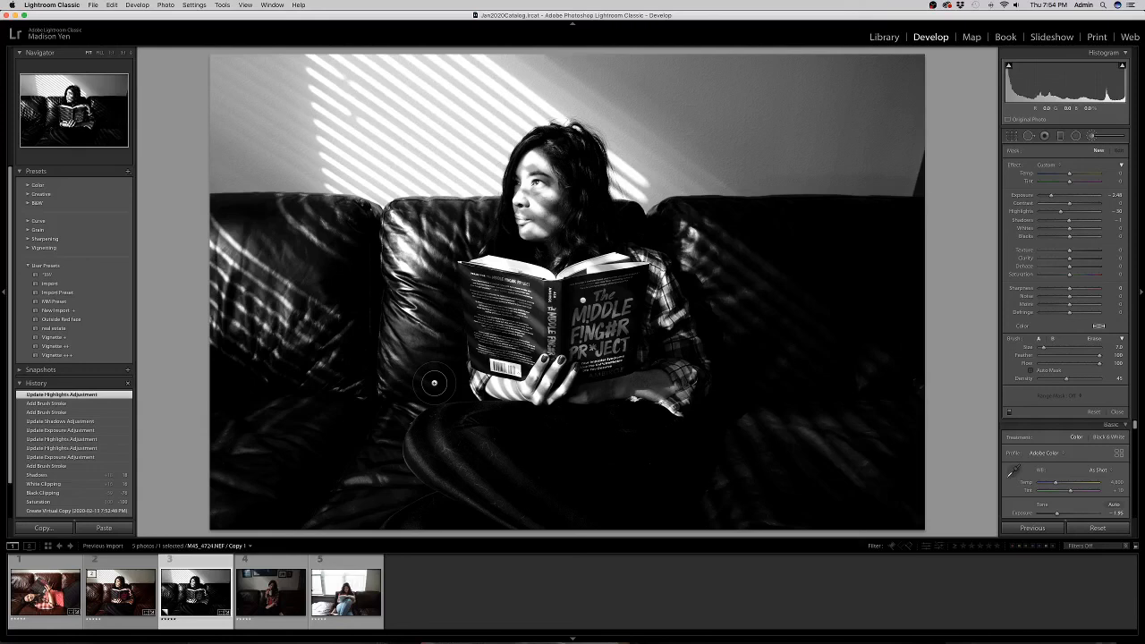
key("k")
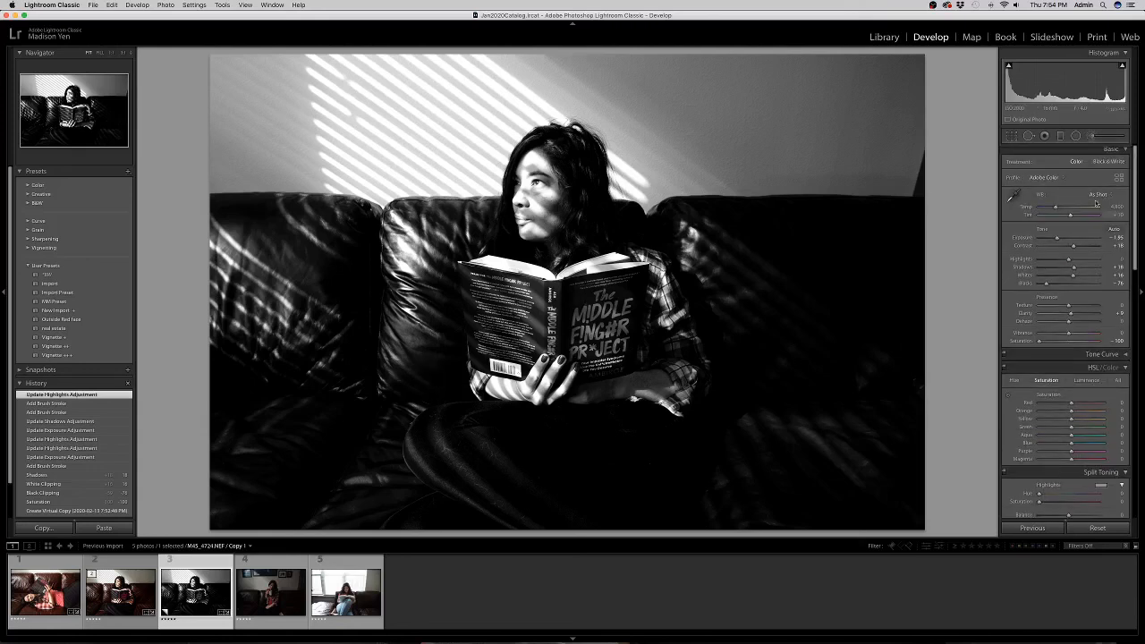
key("Right")
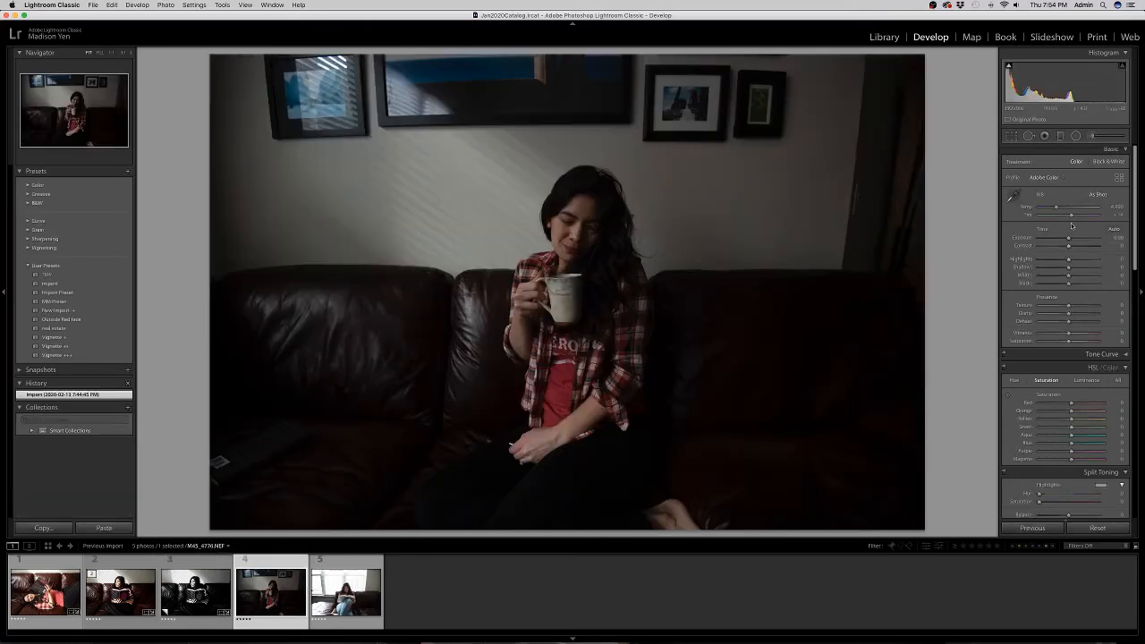
Brighten the mug portrait, raise Contrast to about +39 and adjust the Shadows.
left_click_drag(1069, 239, 1080, 238)
left_click(1080, 246)
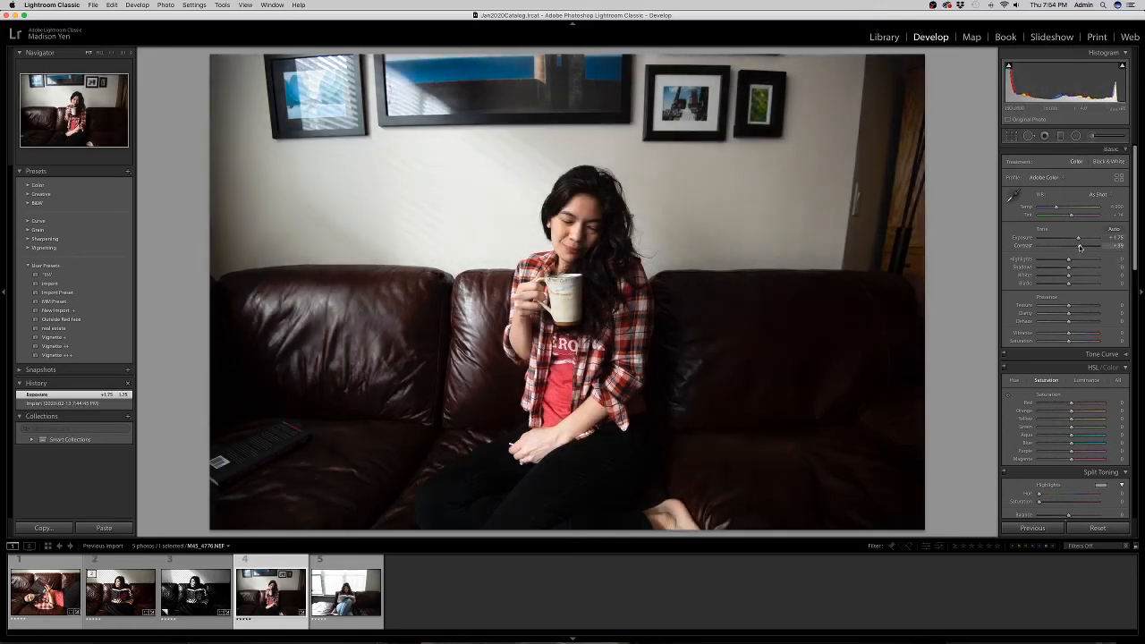
left_click_drag(1074, 269, 1065, 260)
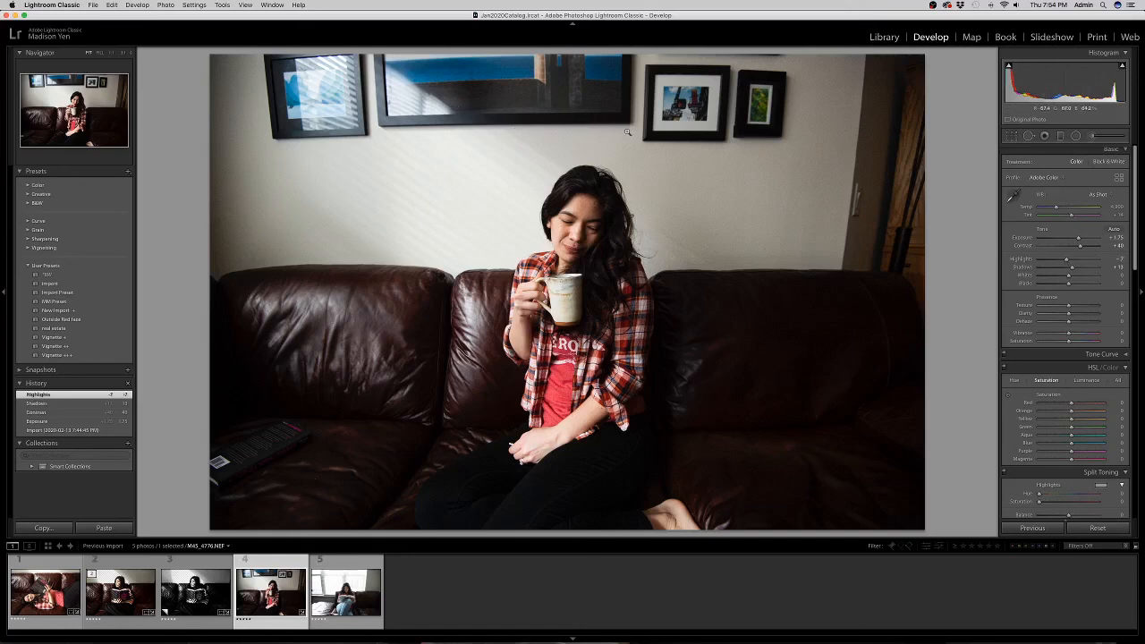
Retry Exposure from 0.00 and settle it at +1.45, then display the colour reading portrait.
mouse_move(1079, 240)
left_mouse_down()
mouse_move(1089, 240)
mouse_move(1067, 240)
left_mouse_up()
double_click(1067, 239)
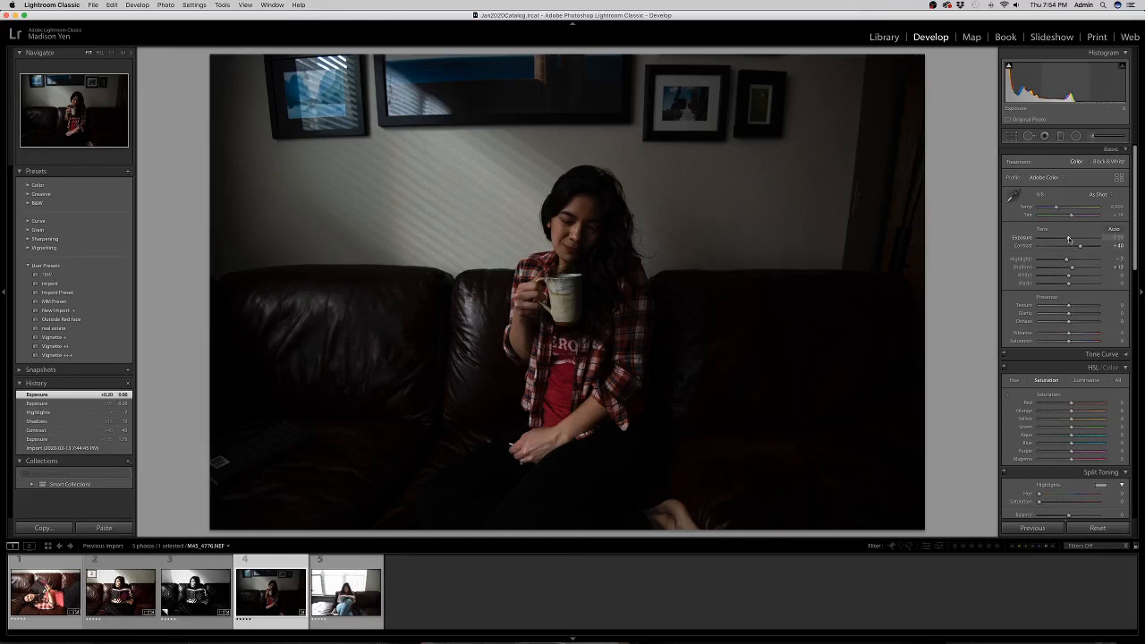
left_click_drag(1068, 239, 1078, 239)
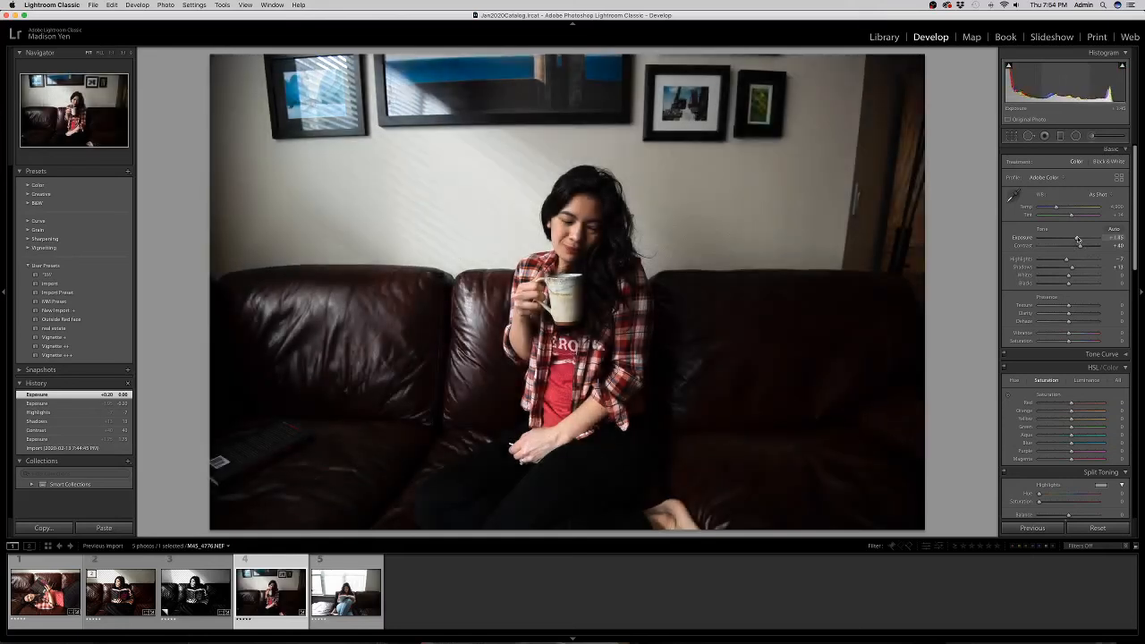
left_click_drag(1078, 240, 1077, 240)
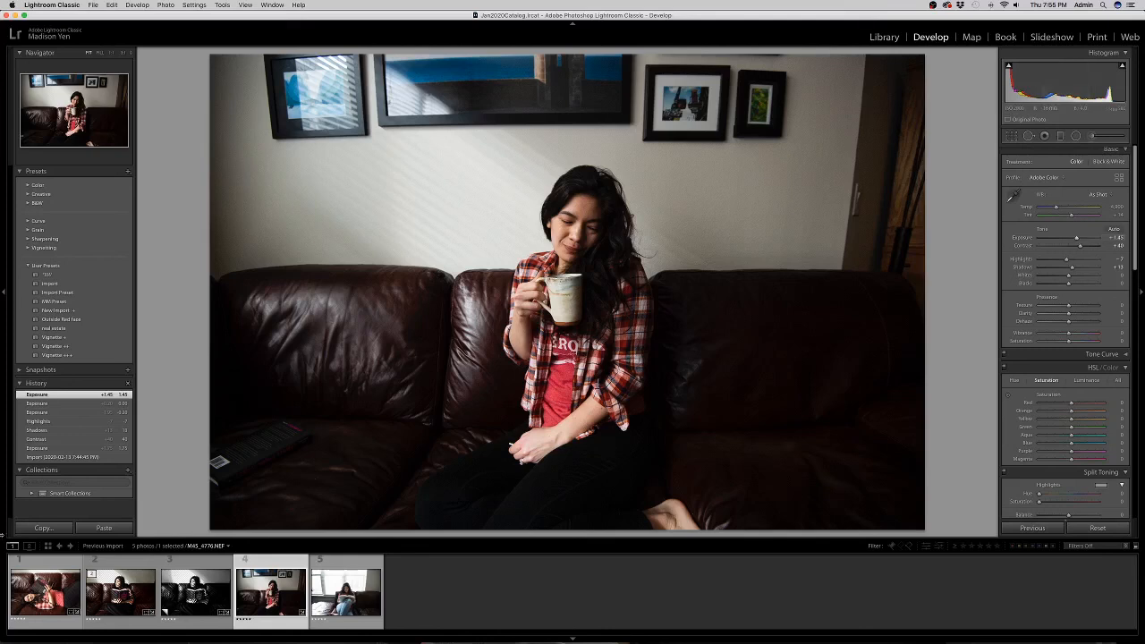
left_click(112, 591)
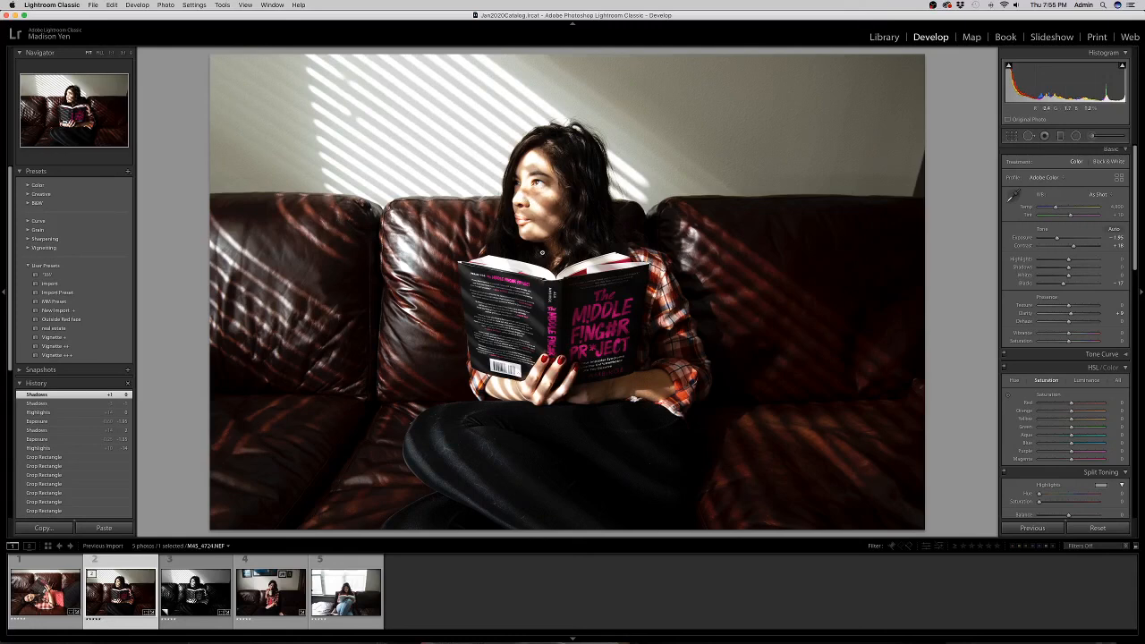
Check the black-and-white copy, then set the mug portrait's Exposure to +1.60 and Shadows to about +5.
left_click(183, 595)
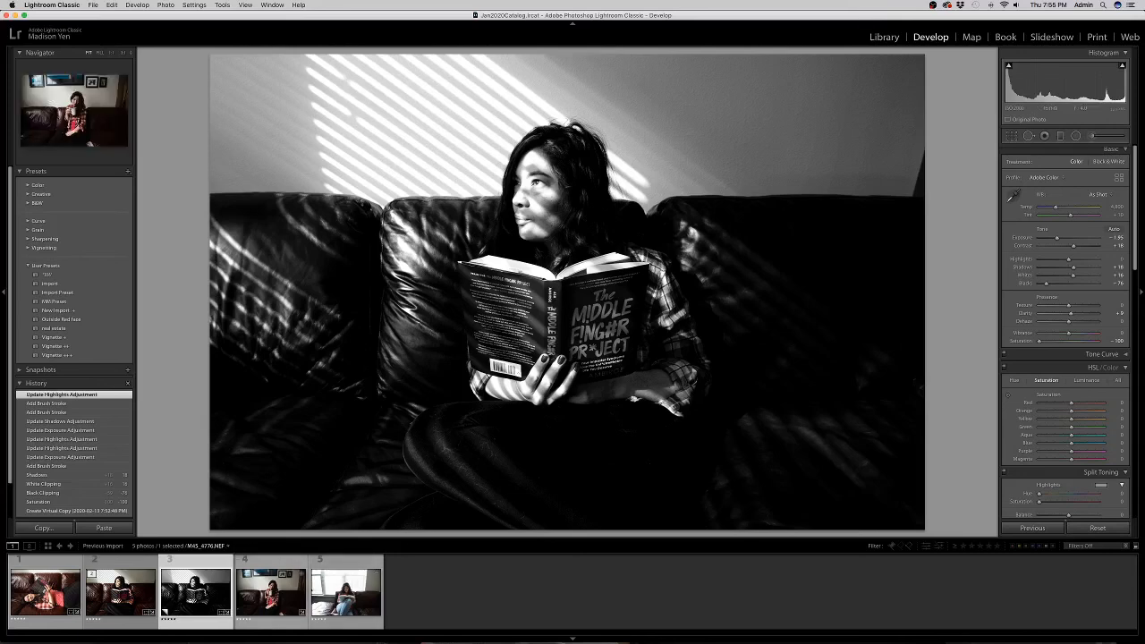
left_click(267, 596)
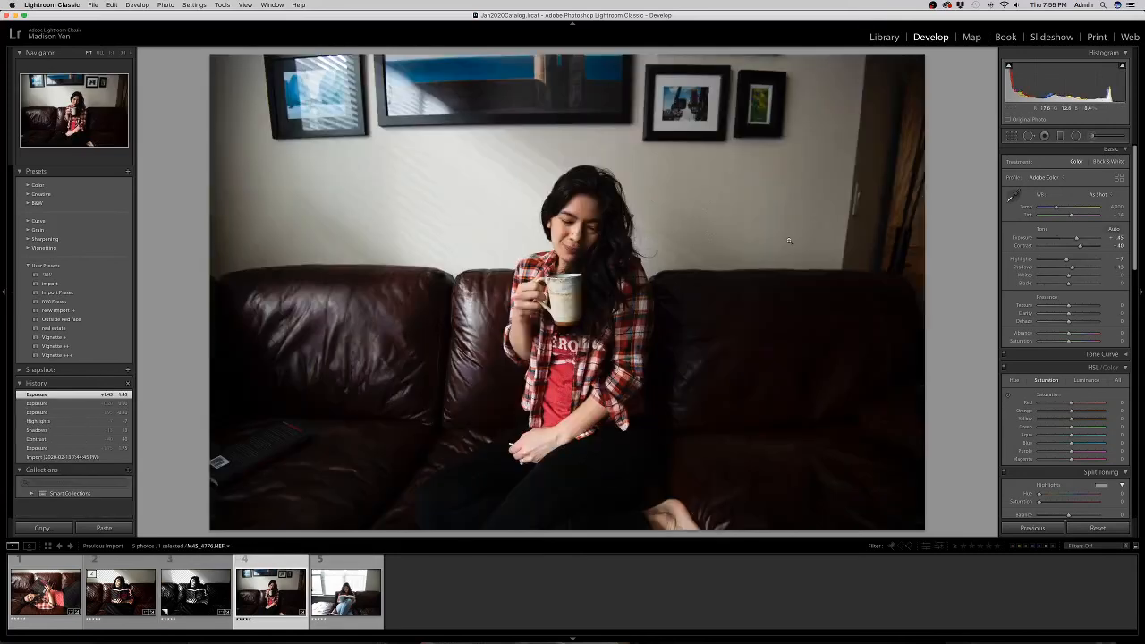
left_click_drag(1076, 239, 1075, 271)
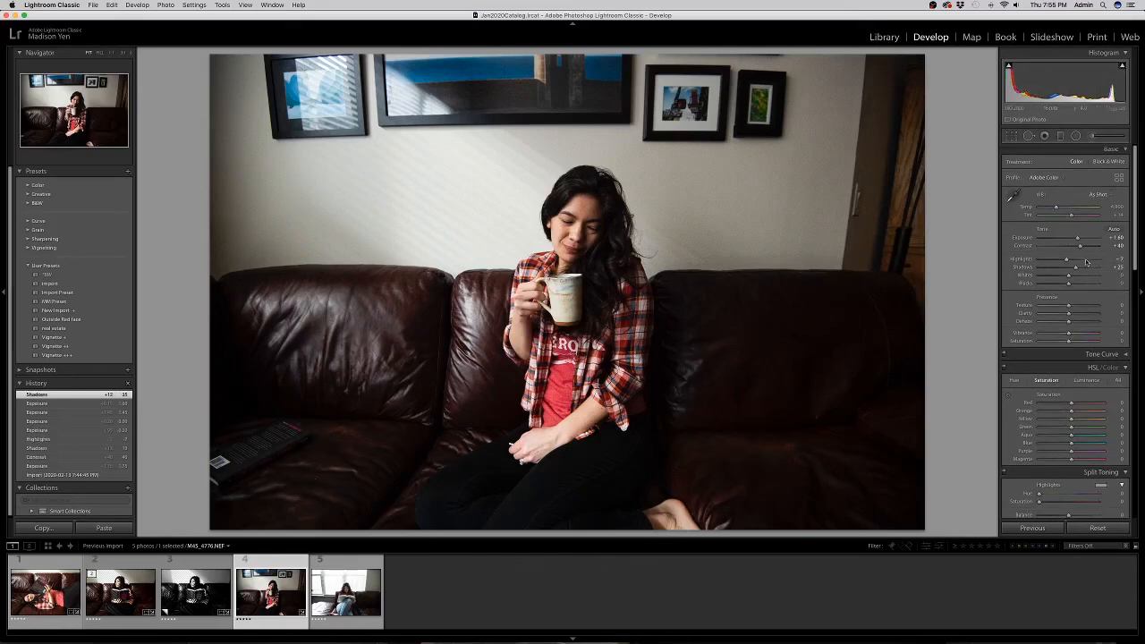
left_click_drag(1076, 268, 1105, 268)
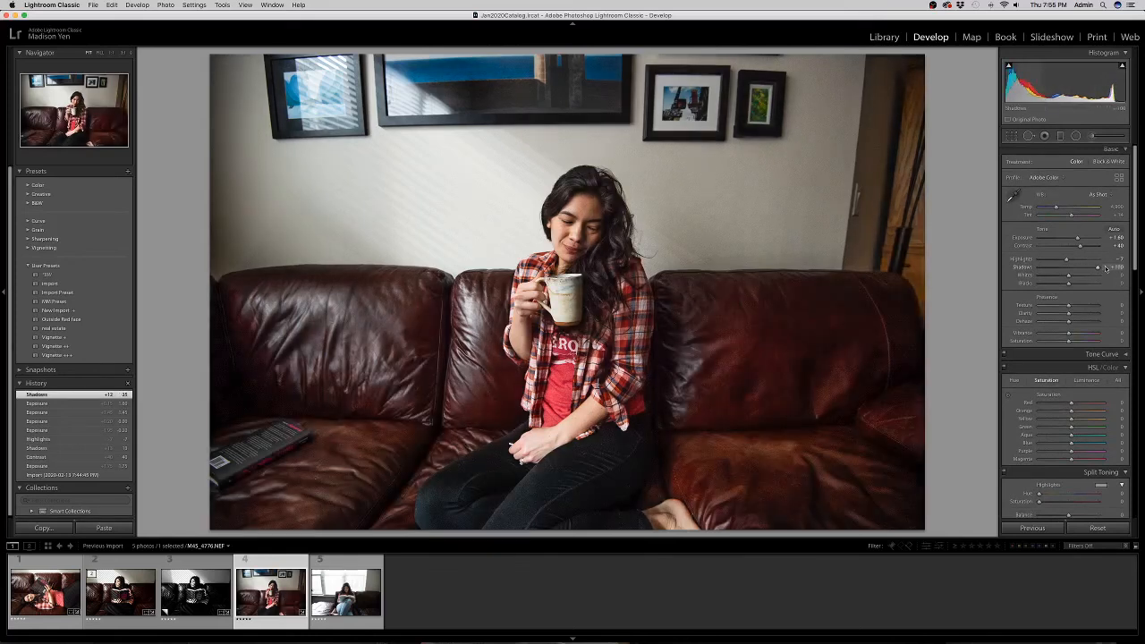
left_click_drag(1105, 268, 1067, 274)
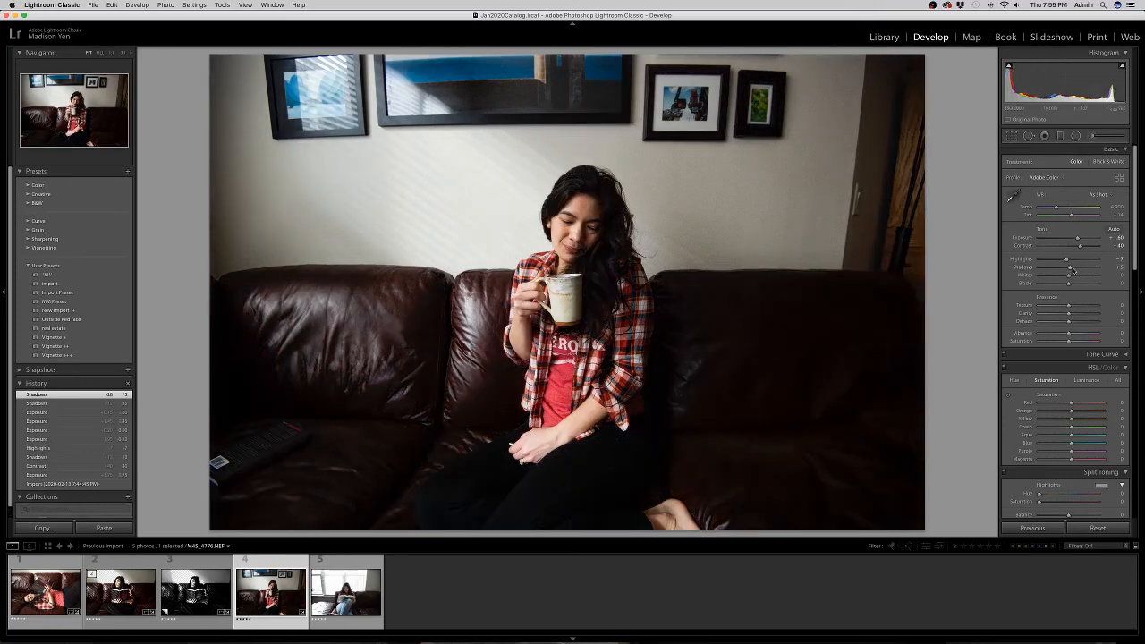
Crop the mug portrait: trim the top, reposition the photo, straighten it and apply.
left_click(1010, 138)
left_click_drag(599, 54, 600, 69)
left_click_drag(694, 158, 656, 149)
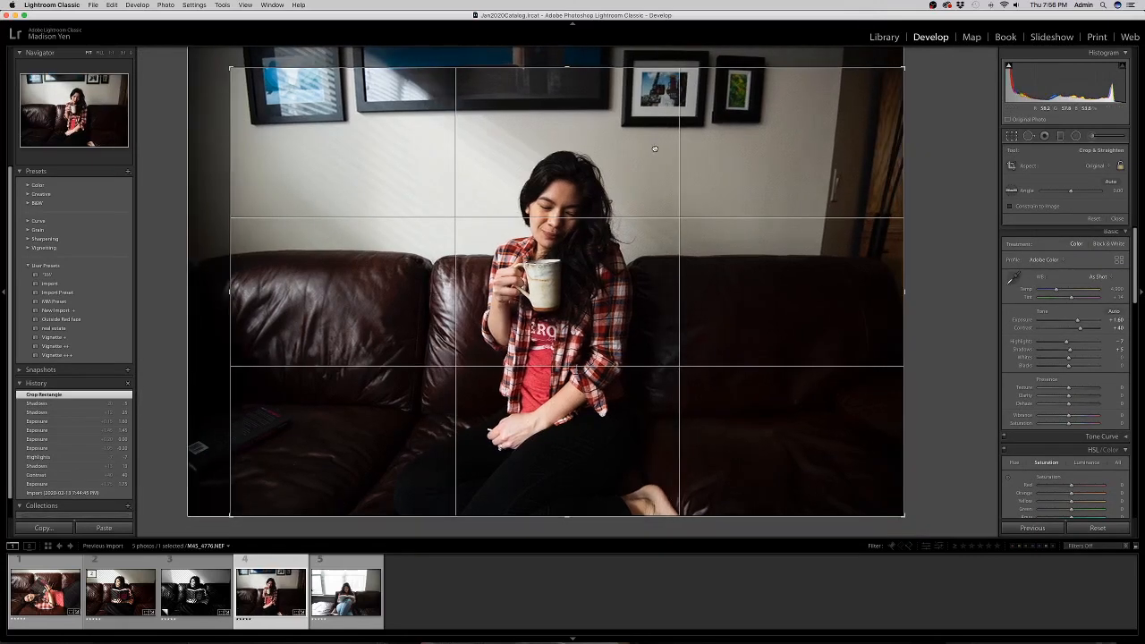
left_click_drag(942, 211, 940, 205)
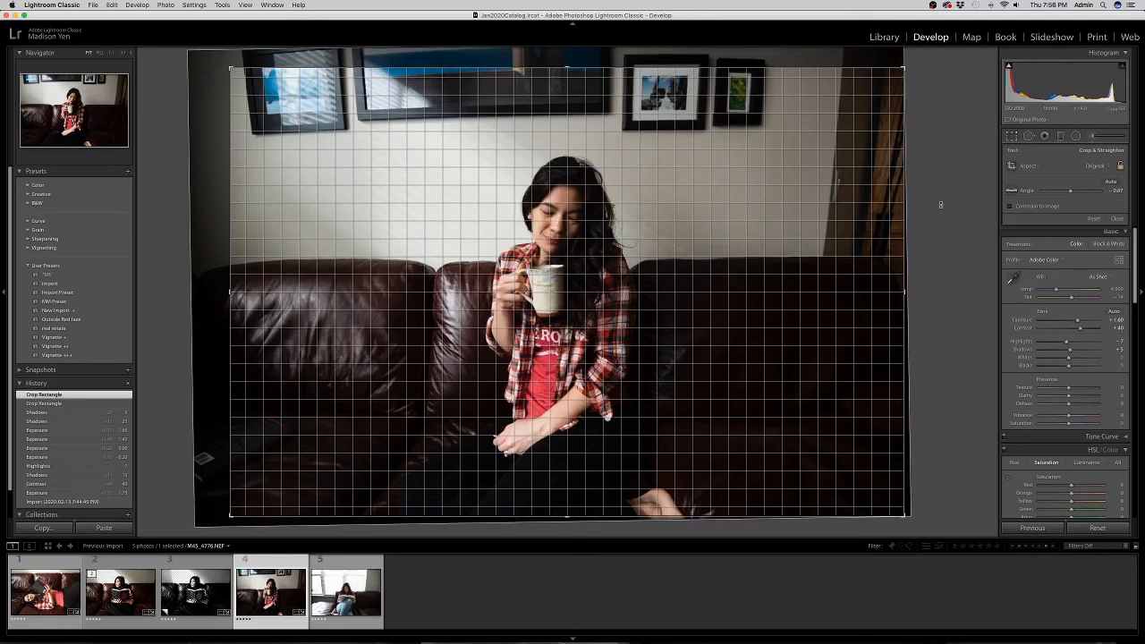
left_click_drag(940, 206, 940, 207)
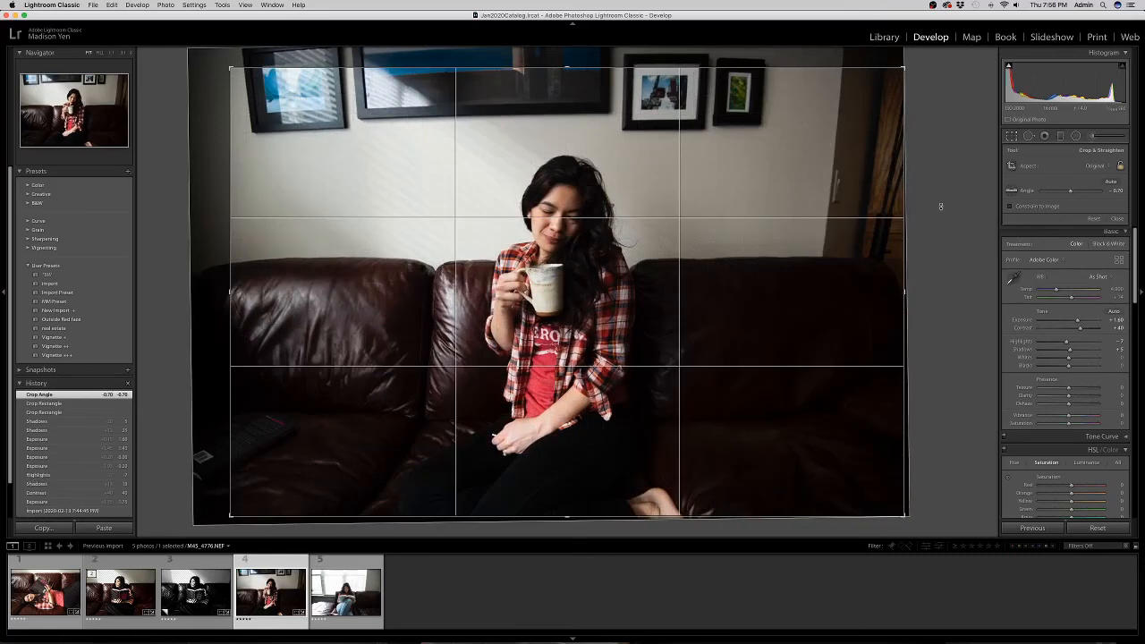
key("Return")
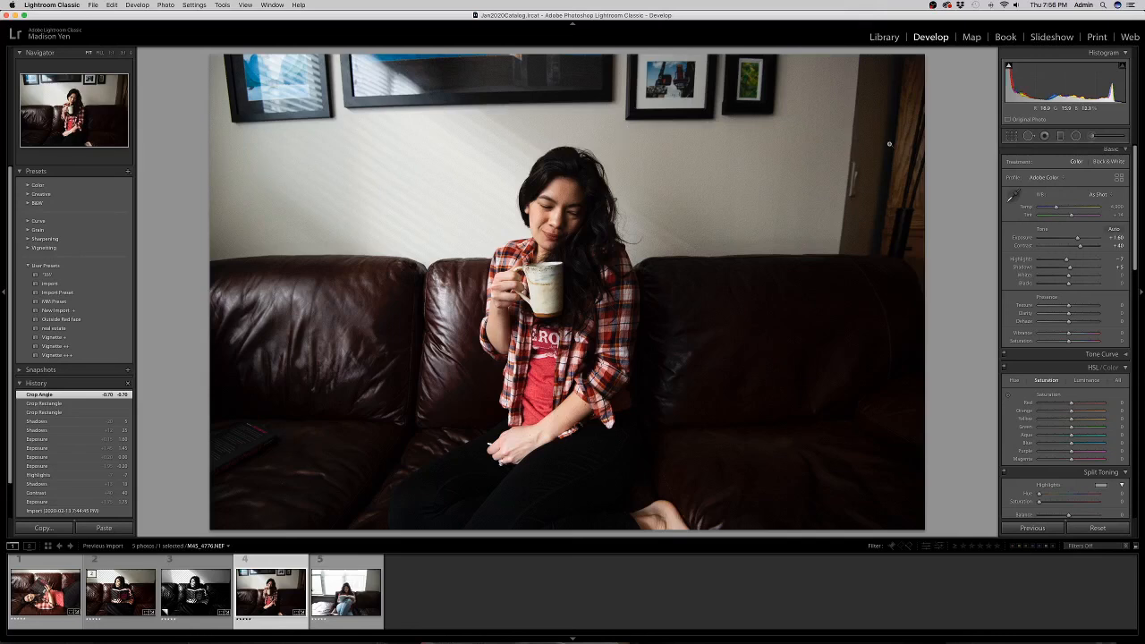
Lower Exposure to about +1.50, then tighten the crop from the top and re-straighten it.
left_click_drag(1078, 240, 1078, 240)
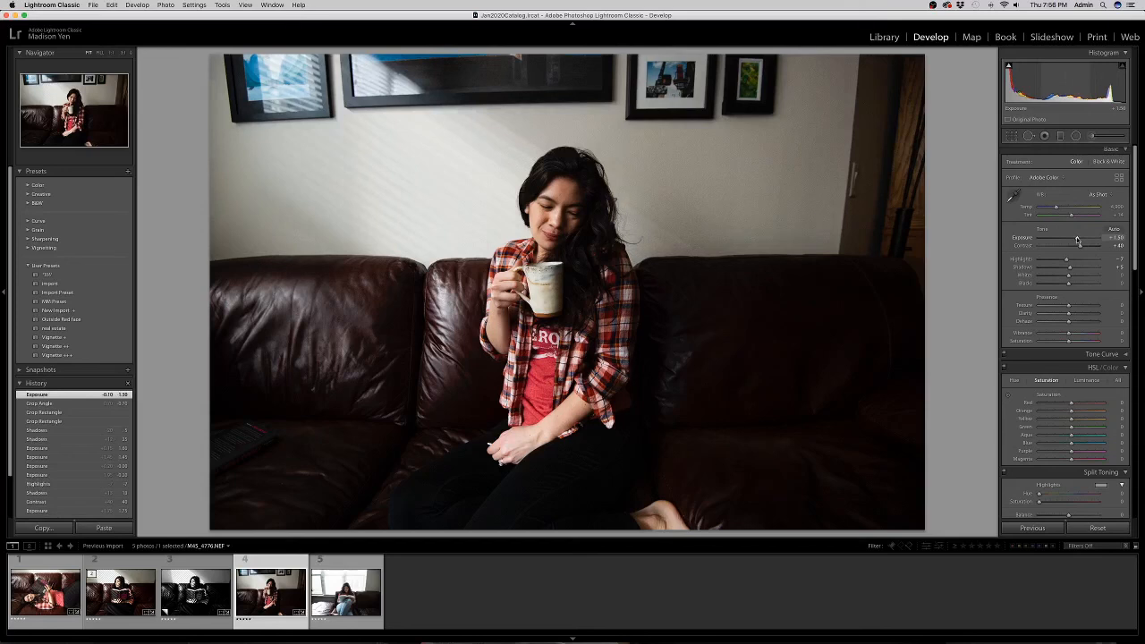
left_click(1012, 136)
left_click_drag(613, 71, 619, 82)
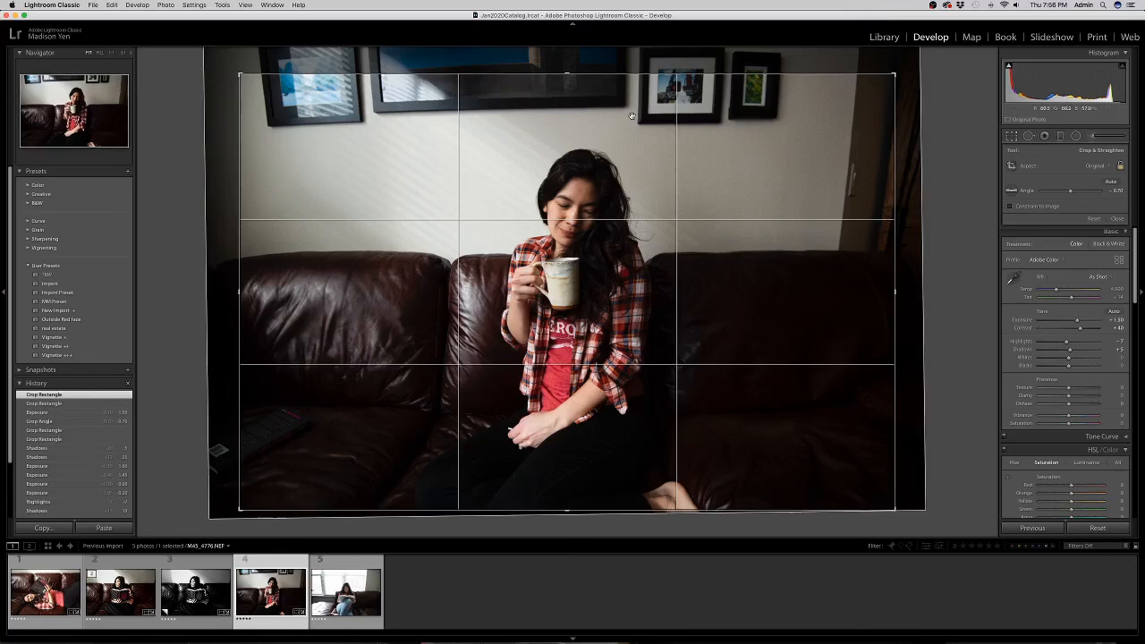
left_click_drag(975, 247, 899, 229)
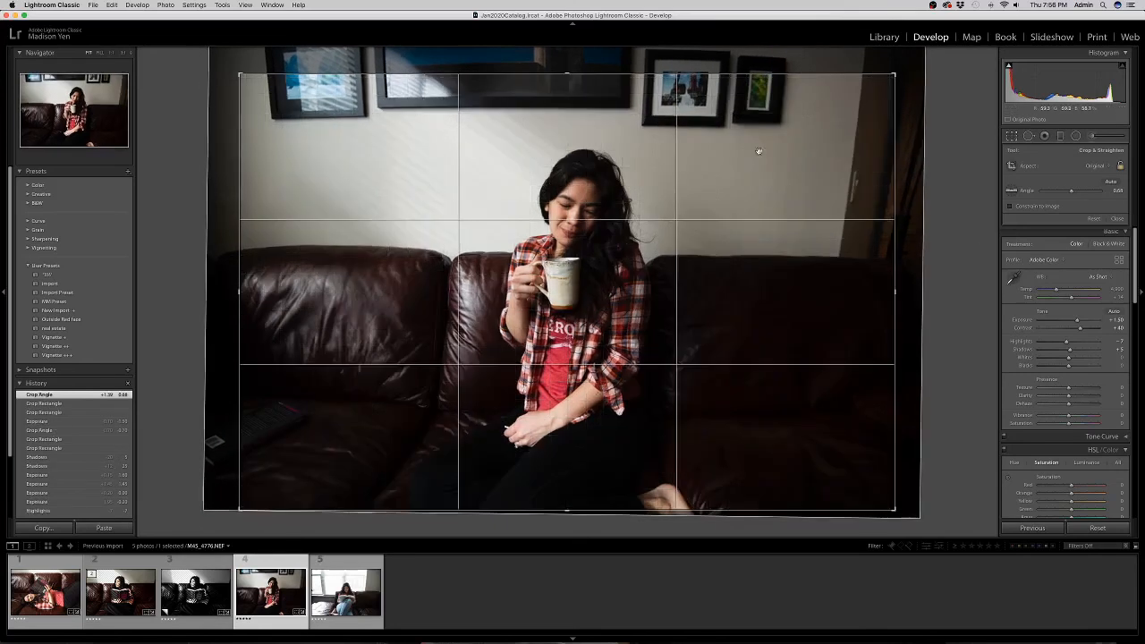
left_click_drag(950, 198, 950, 199)
left_click_drag(789, 217, 790, 217)
key("Return")
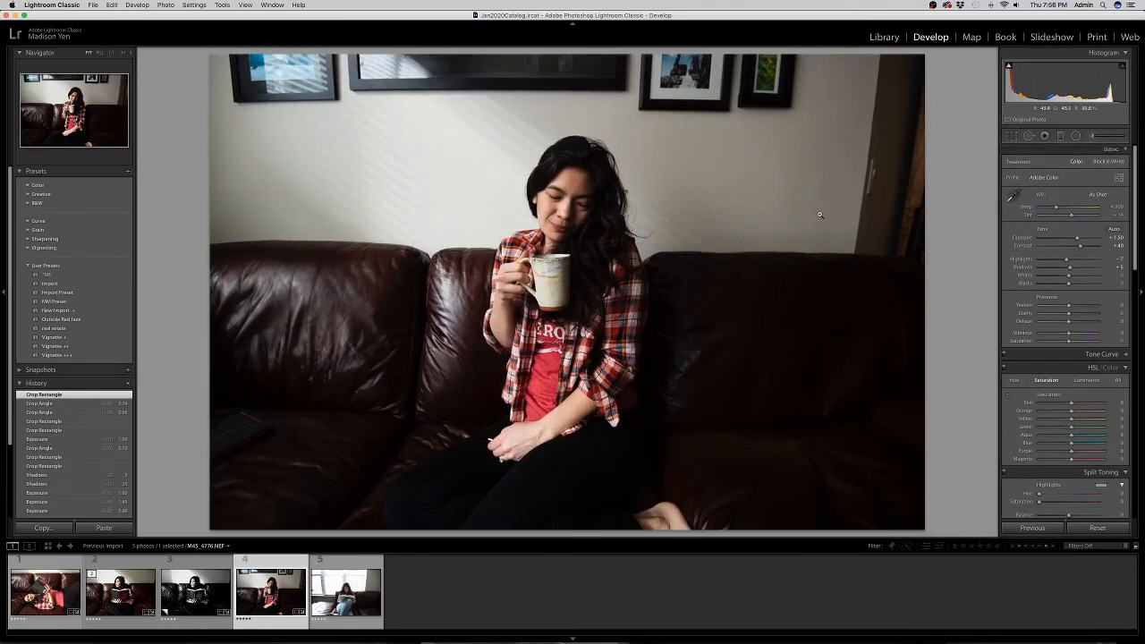
Make a black-and-white virtual copy of the mug portrait, trying darker Highlights before returning them to 0.
key("super+apostrophe")
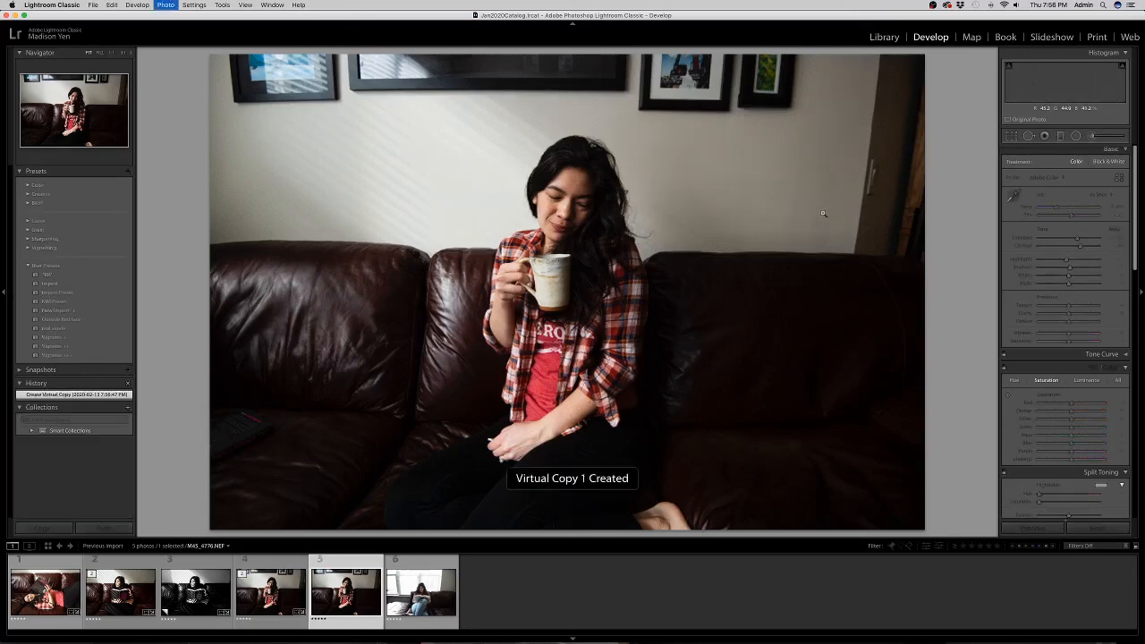
left_click_drag(1060, 262, 1064, 262)
left_click_drag(1068, 341, 1028, 355)
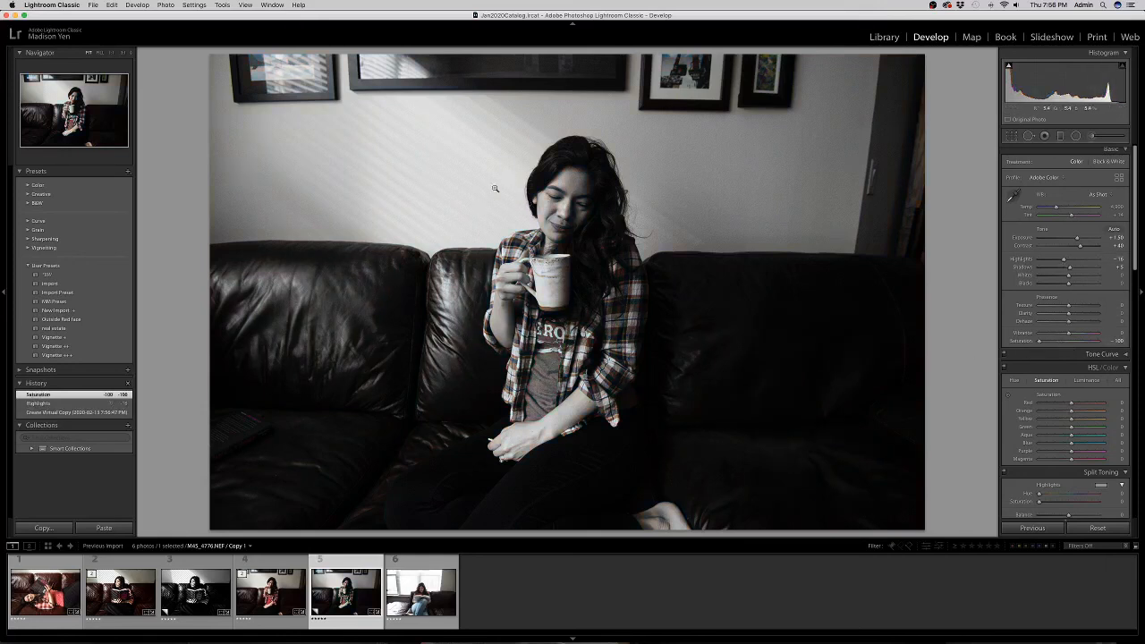
double_click(1064, 260)
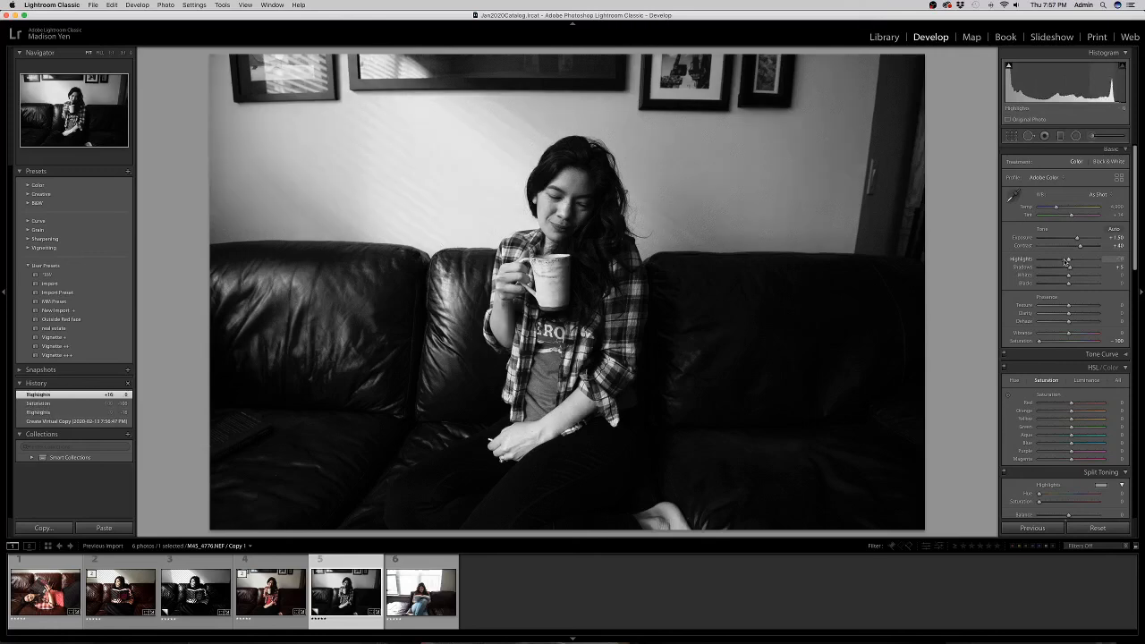
left_click_drag(1068, 261, 1061, 261)
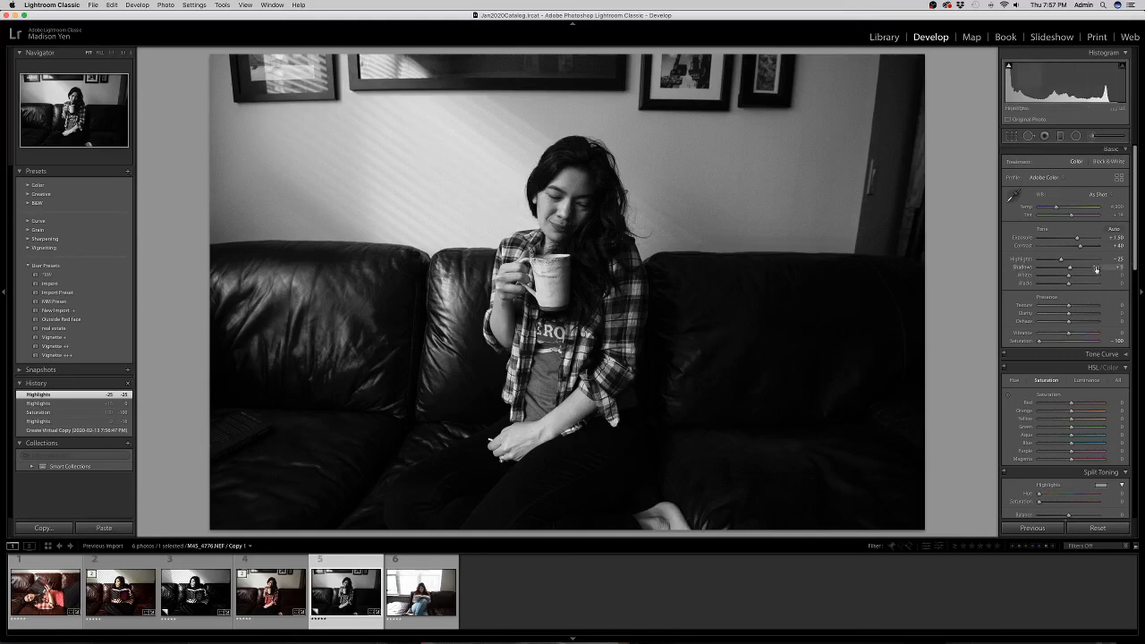
left_click_drag(1061, 260, 1067, 262)
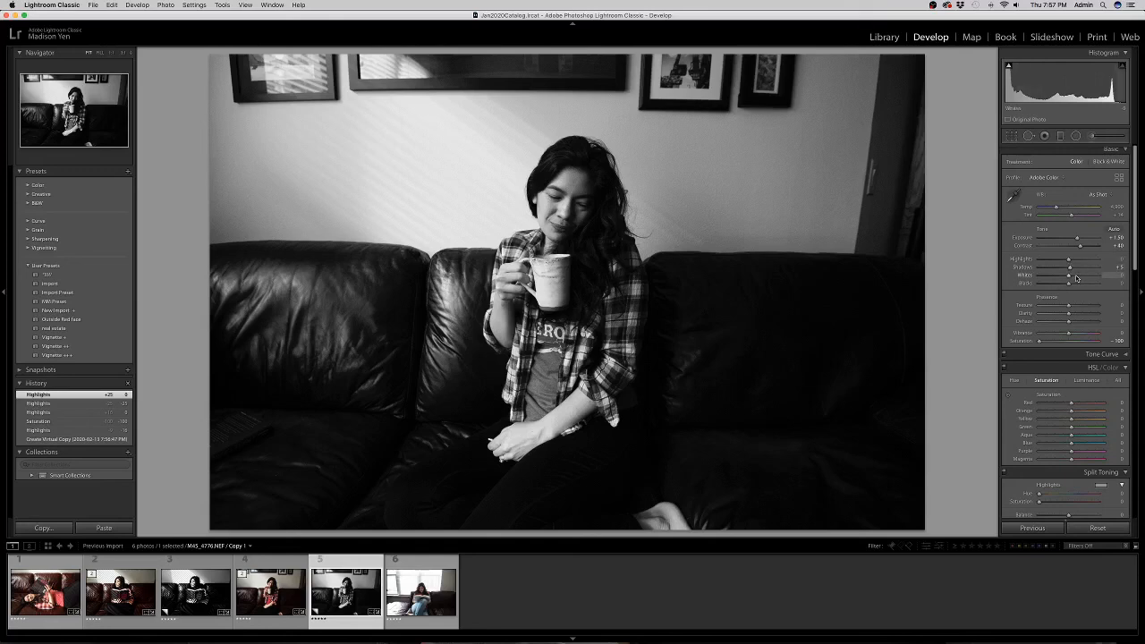
Raise Whites to +24, set Exposure to about +1.30, compare with the colour original, then go to photo 6.
mouse_move(1076, 278)
left_mouse_down()
mouse_move(1089, 278)
mouse_move(1060, 287)
left_mouse_up()
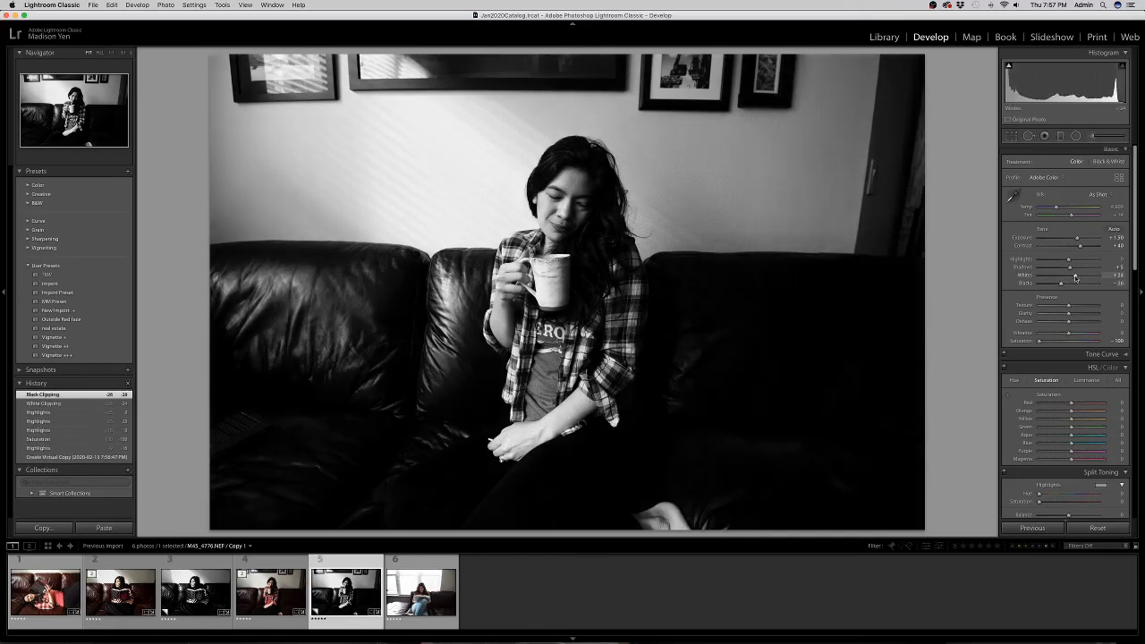
left_click_drag(1078, 239, 1076, 239)
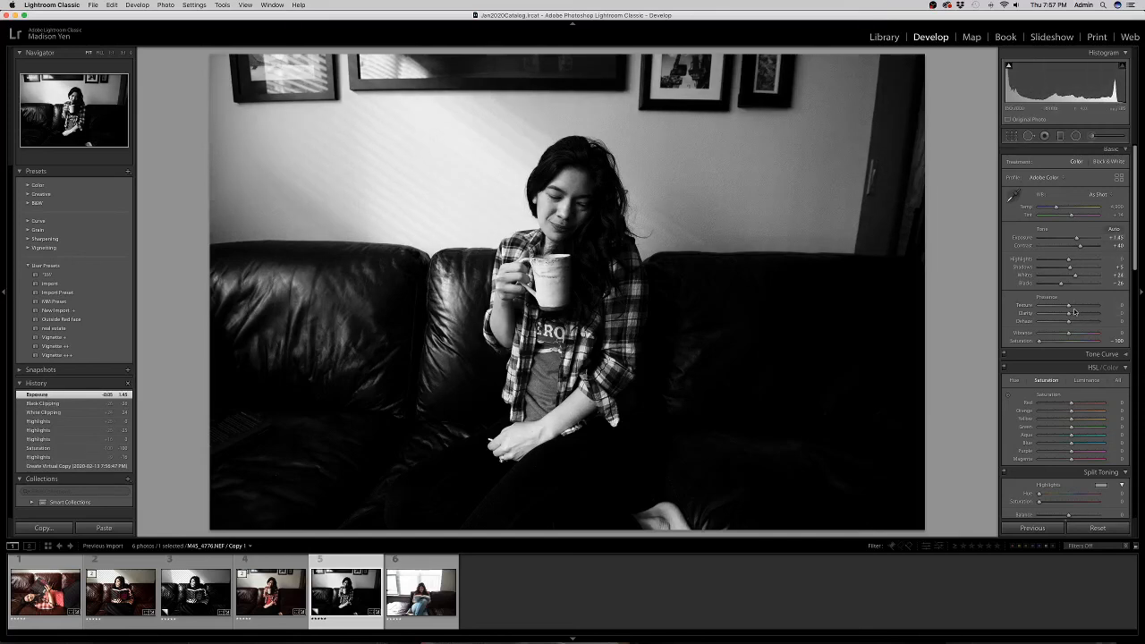
key("Left")
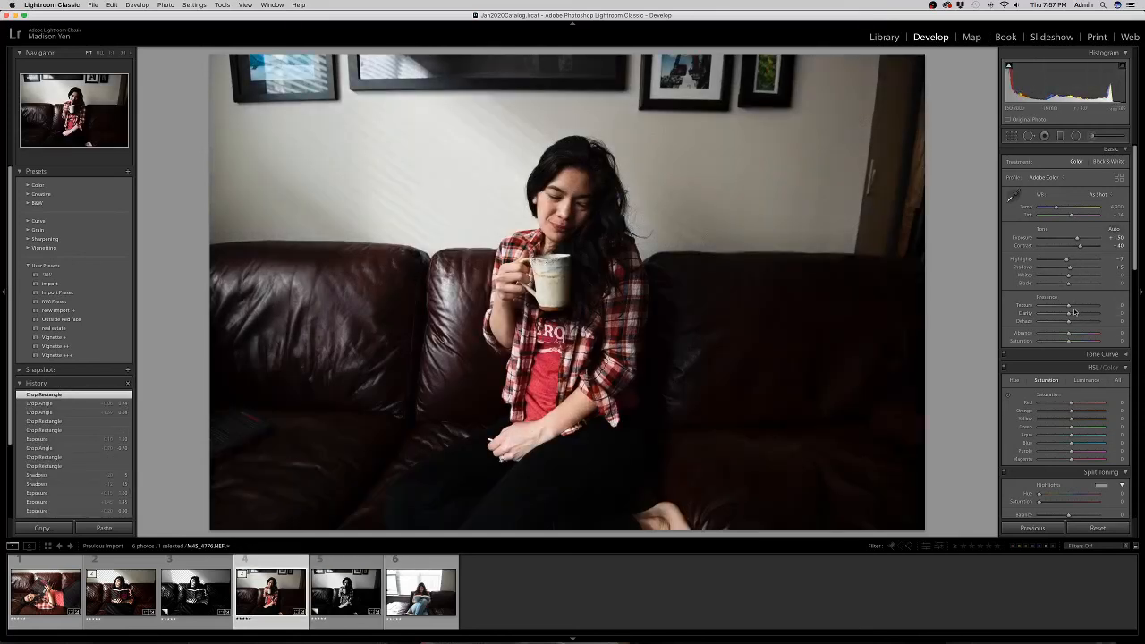
key("Right")
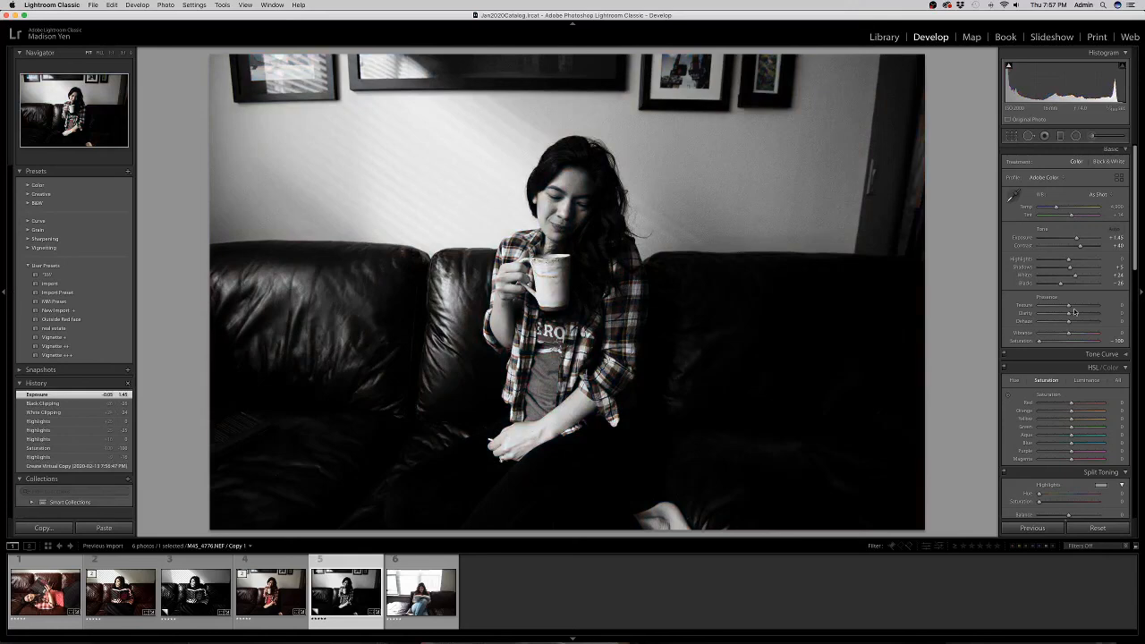
key("Left")
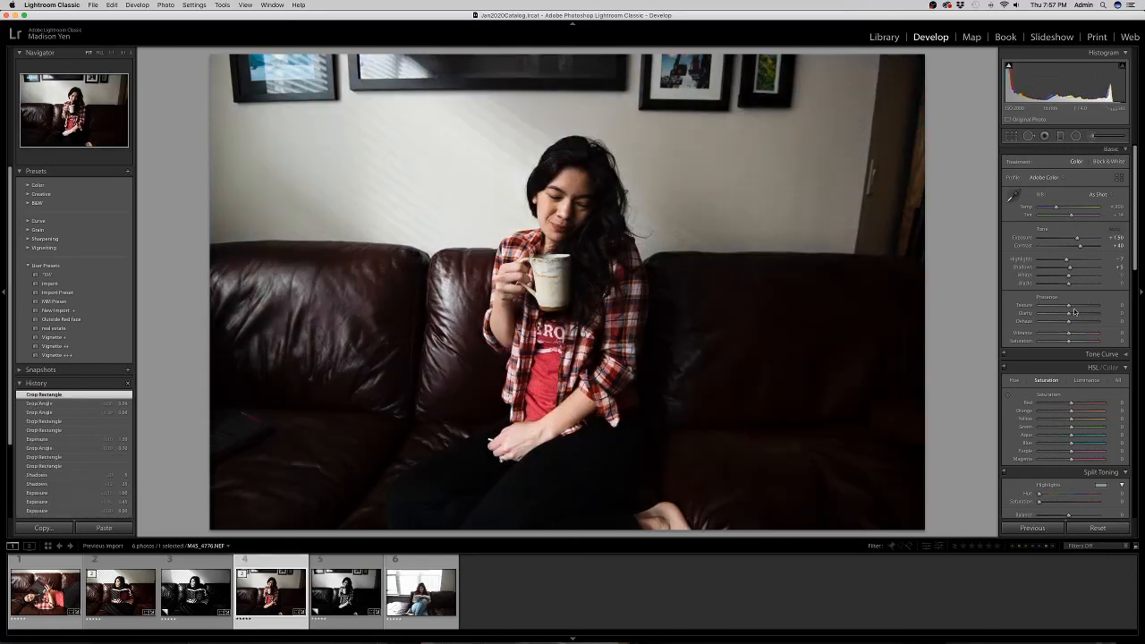
key("Right")
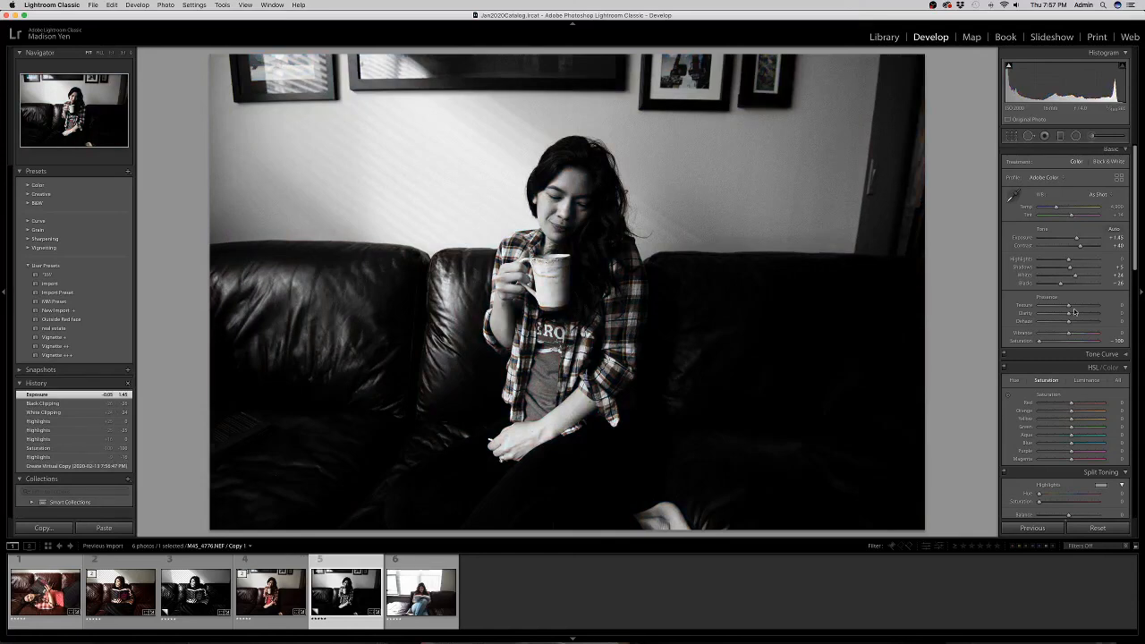
key("Right")
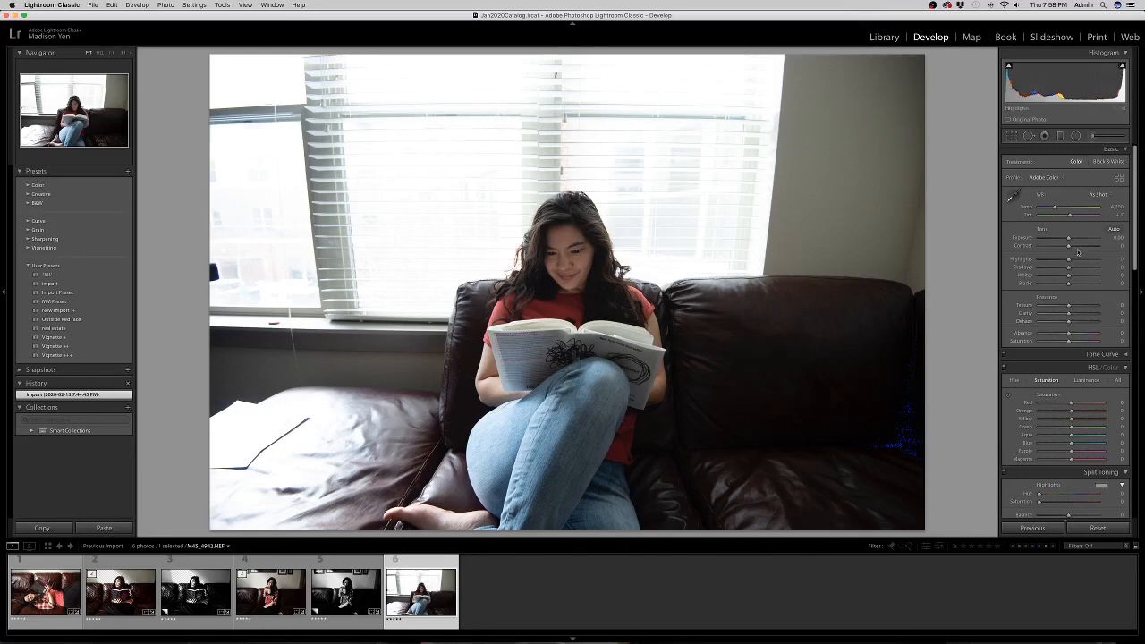
Give the window-reading photo Contrast +25, brighter Shadows and Highlights pushed up to about +84.
left_click_drag(1068, 247, 1073, 246)
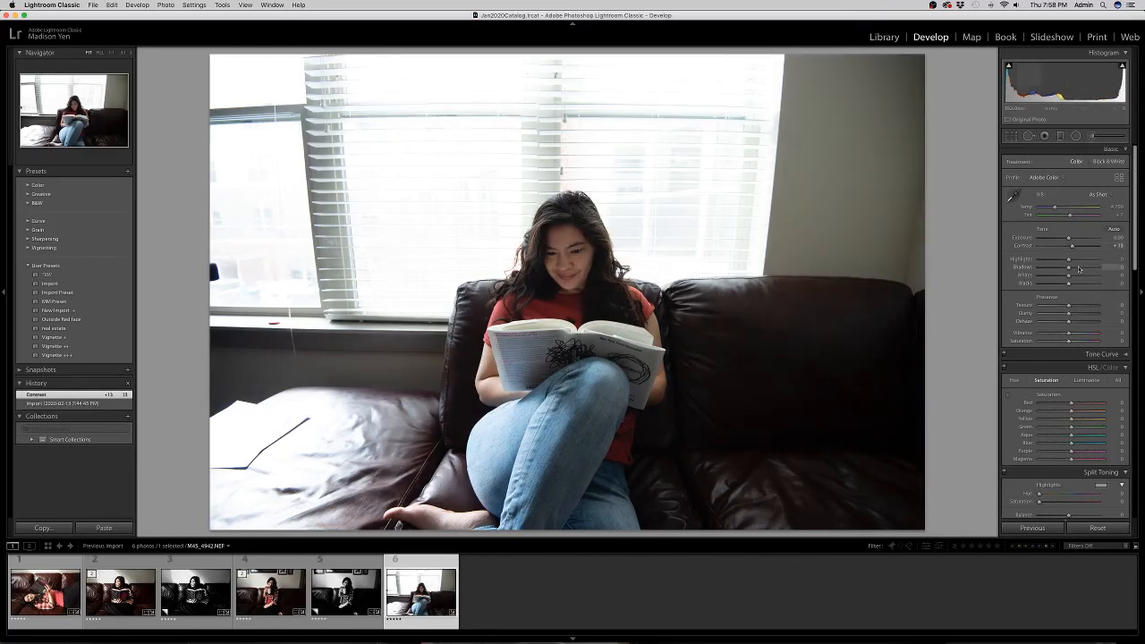
left_click_drag(1077, 268, 1064, 268)
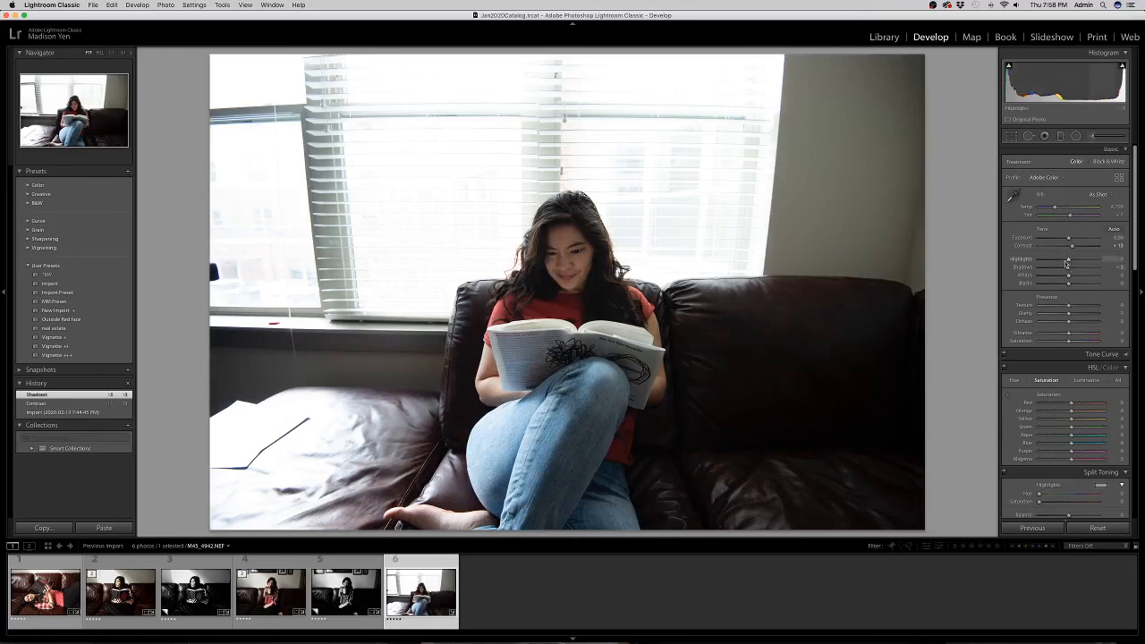
left_click_drag(1057, 260, 977, 266)
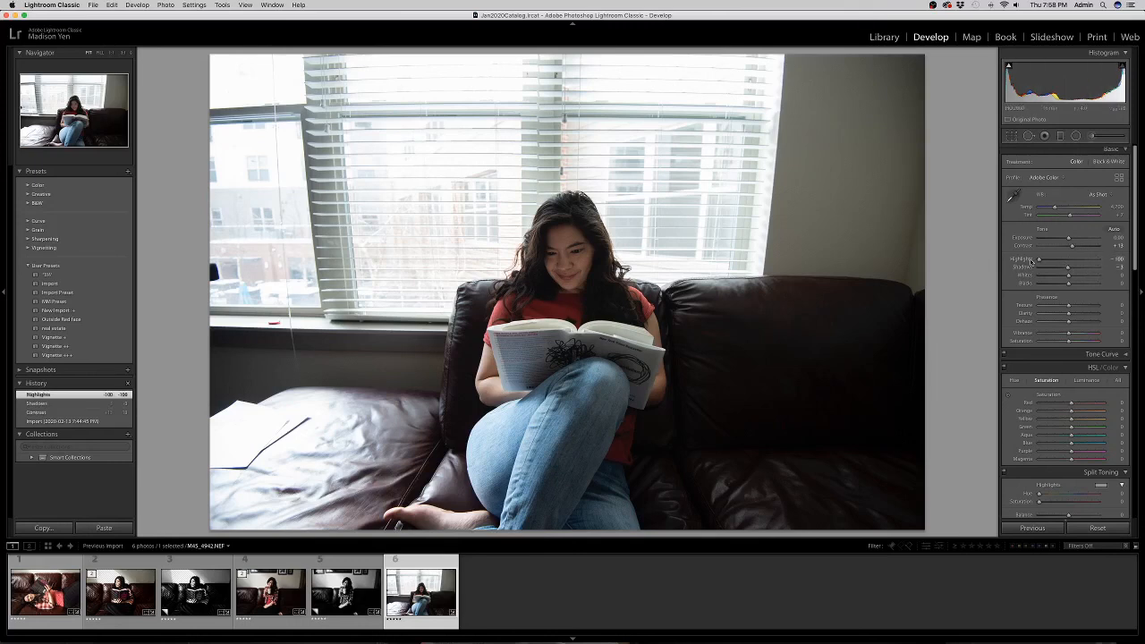
left_click_drag(1039, 260, 1093, 258)
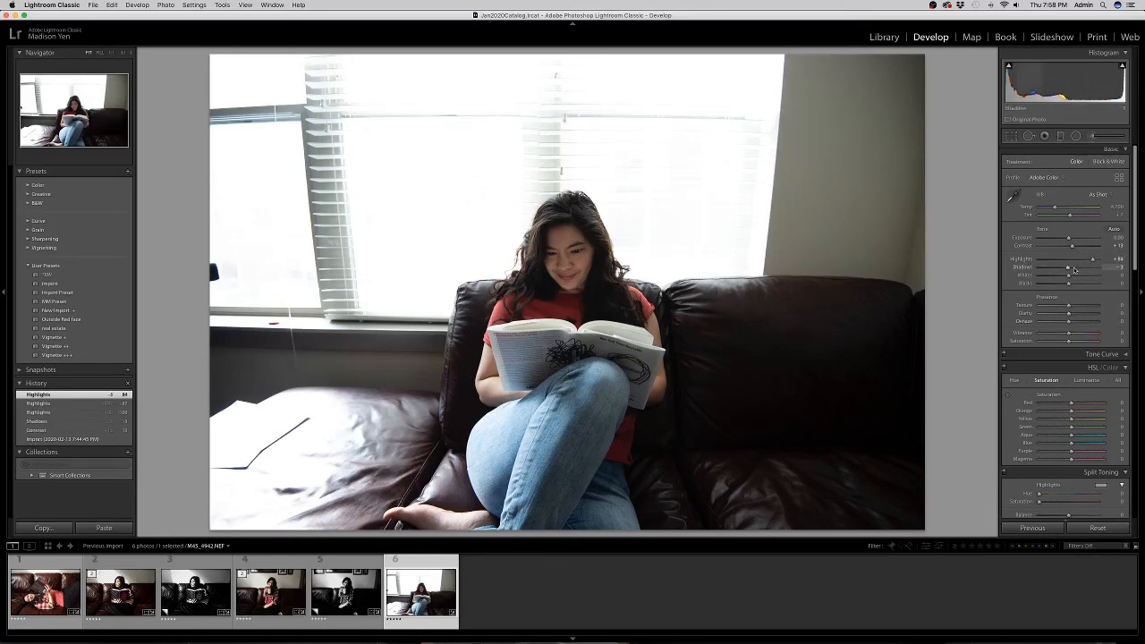
Raise Shadows to +37, lower Exposure to -0.20 and boost Vibrance to about +26.
left_click(1074, 269)
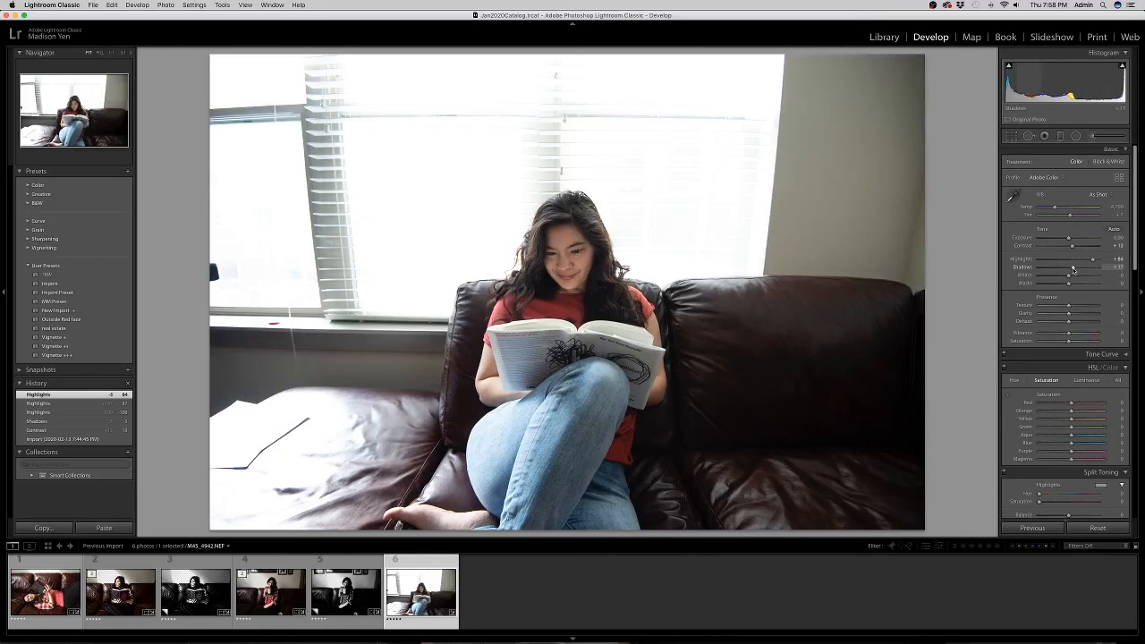
left_click_drag(1070, 239, 1073, 278)
left_click_drag(1075, 335, 1076, 334)
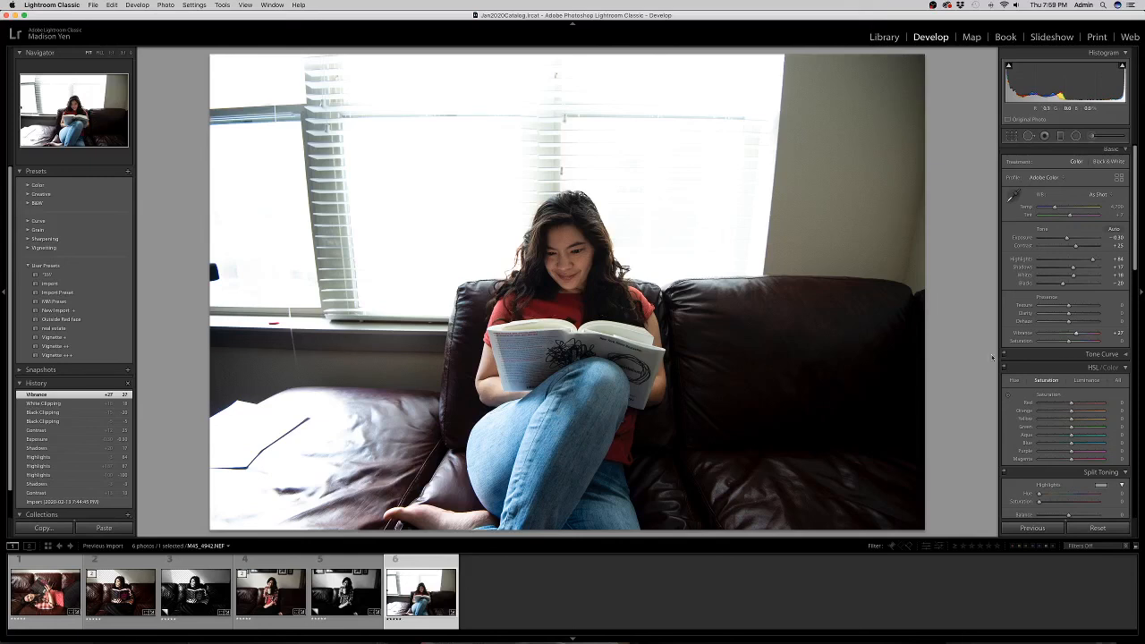
mouse_move(1085, 335)
left_mouse_down()
mouse_move(1064, 336)
mouse_move(1087, 335)
left_mouse_up()
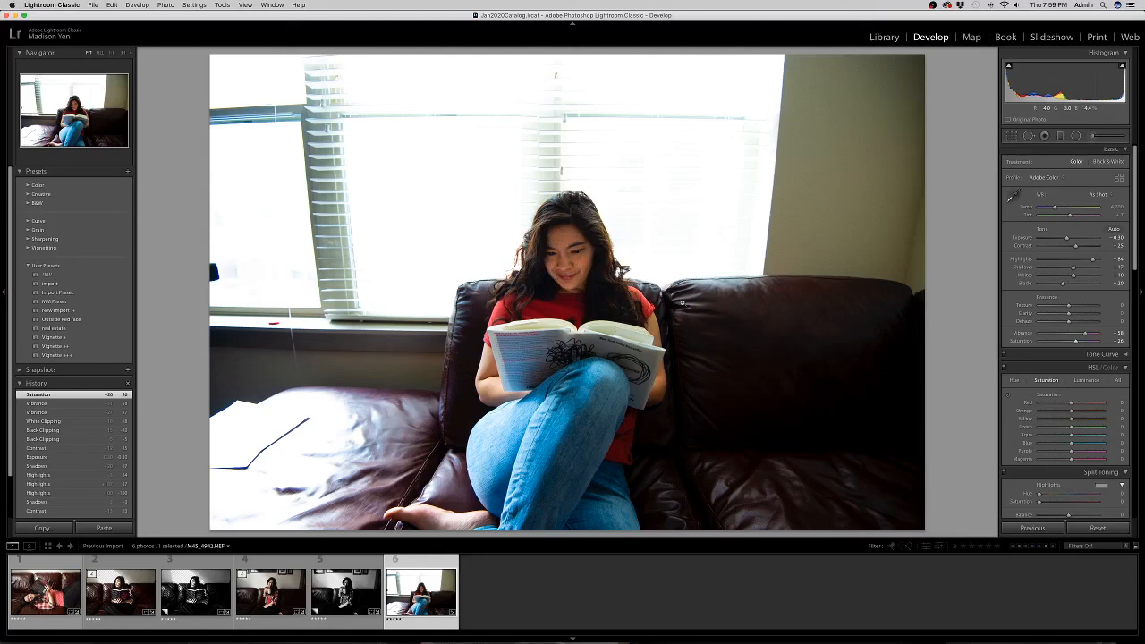
Try Saturation and Vibrance variations, ending at Saturation 0, Vibrance +26 and Blacks -16.
double_click(1076, 342)
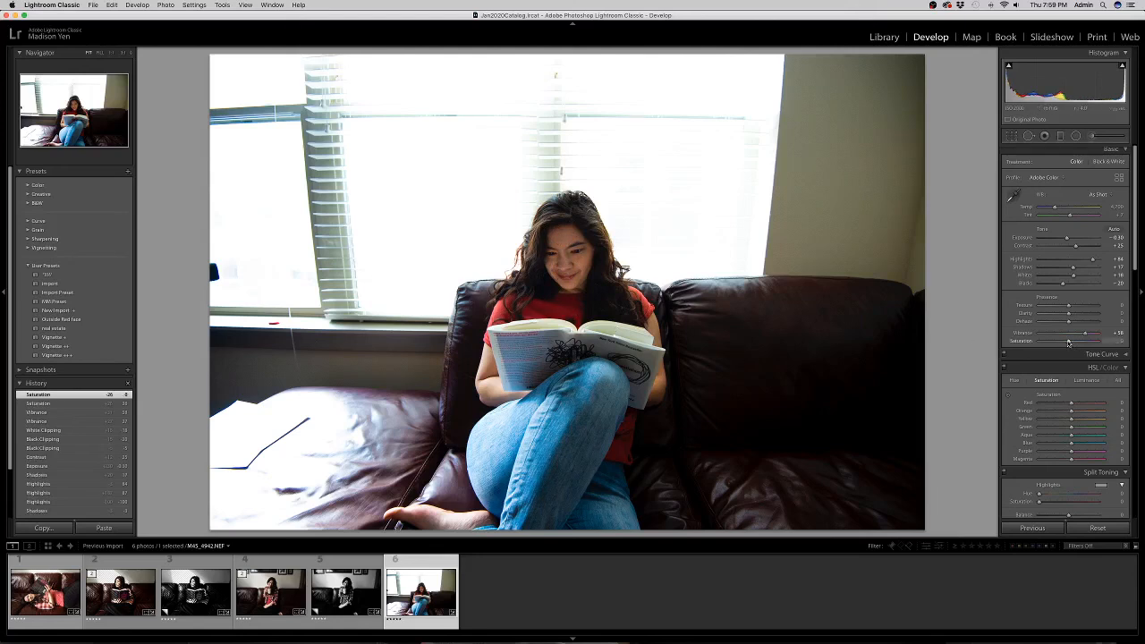
mouse_move(1068, 342)
left_mouse_down()
mouse_move(1000, 345)
mouse_move(1066, 344)
left_mouse_up()
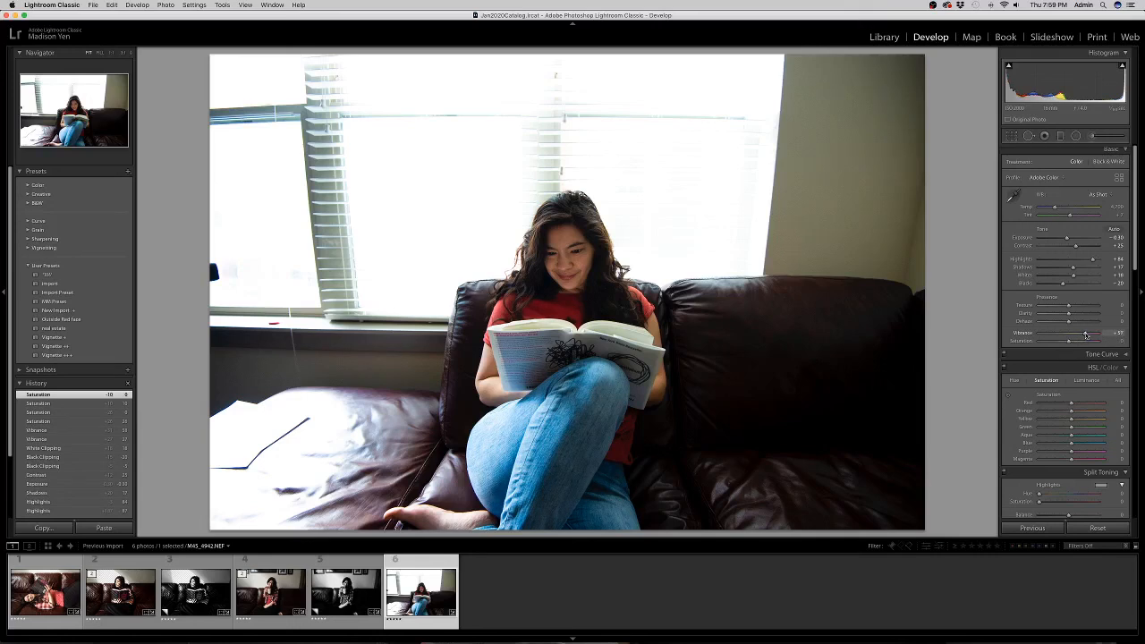
left_click_drag(1066, 337, 1141, 333)
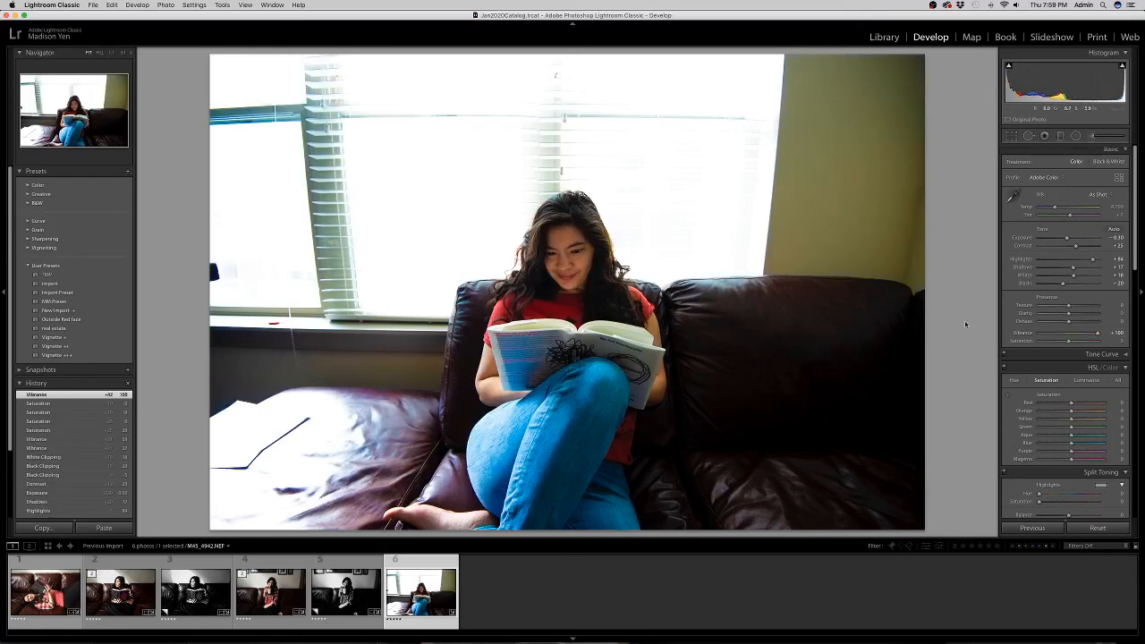
left_click(1075, 335)
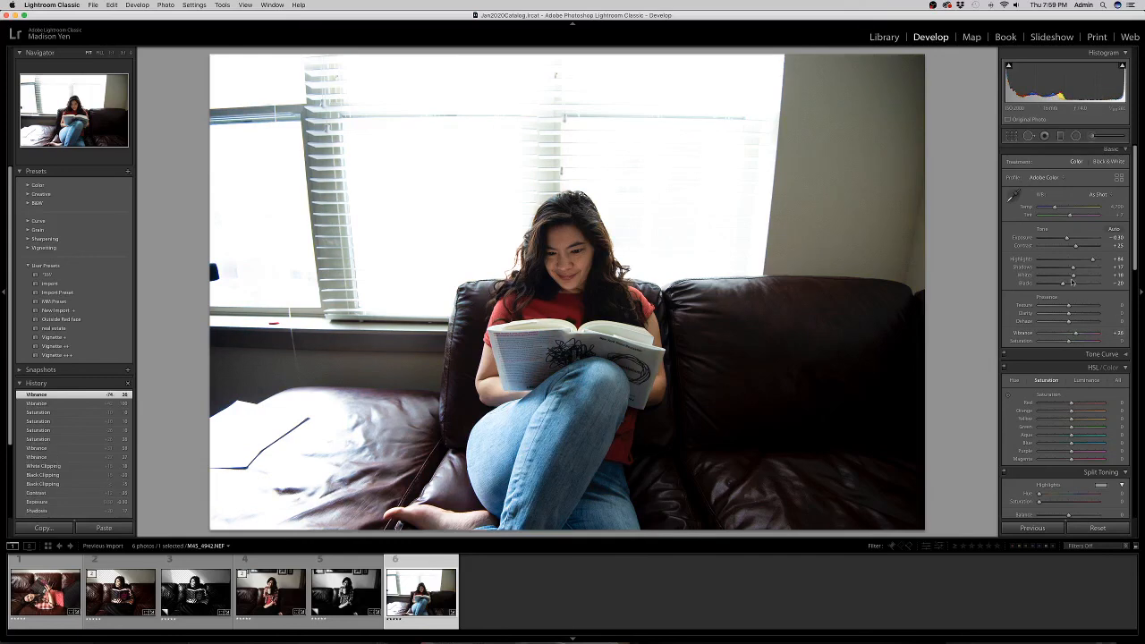
left_click_drag(1064, 286, 1065, 285)
left_click(1012, 137)
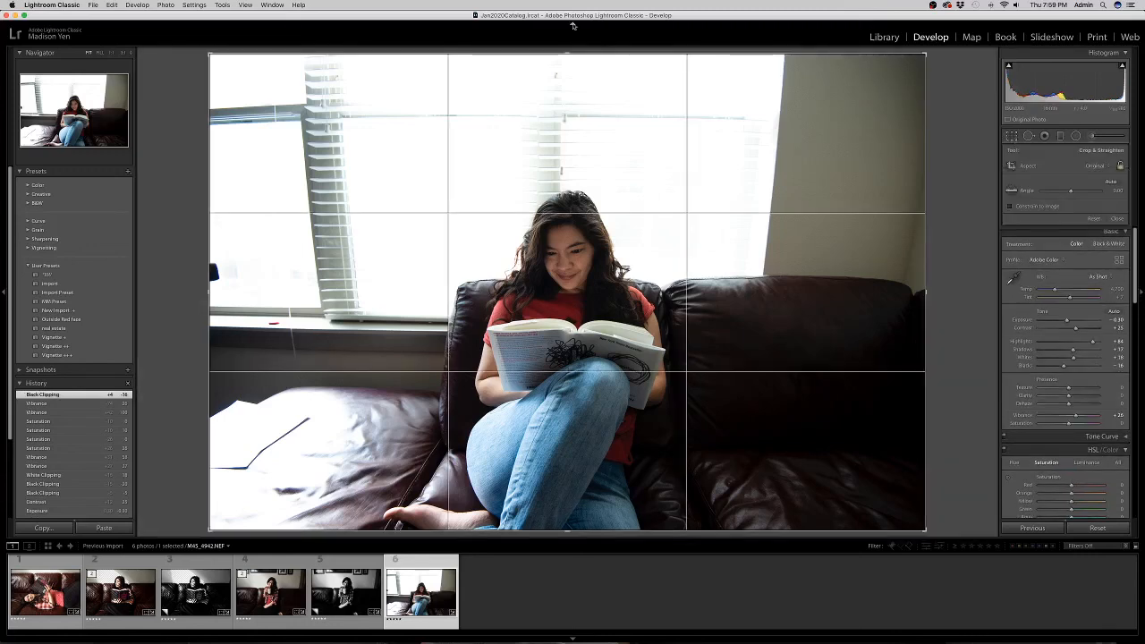
Tighten the crop around the woman on the couch, straighten it slightly, reposition and apply.
left_click_drag(567, 54, 645, 197)
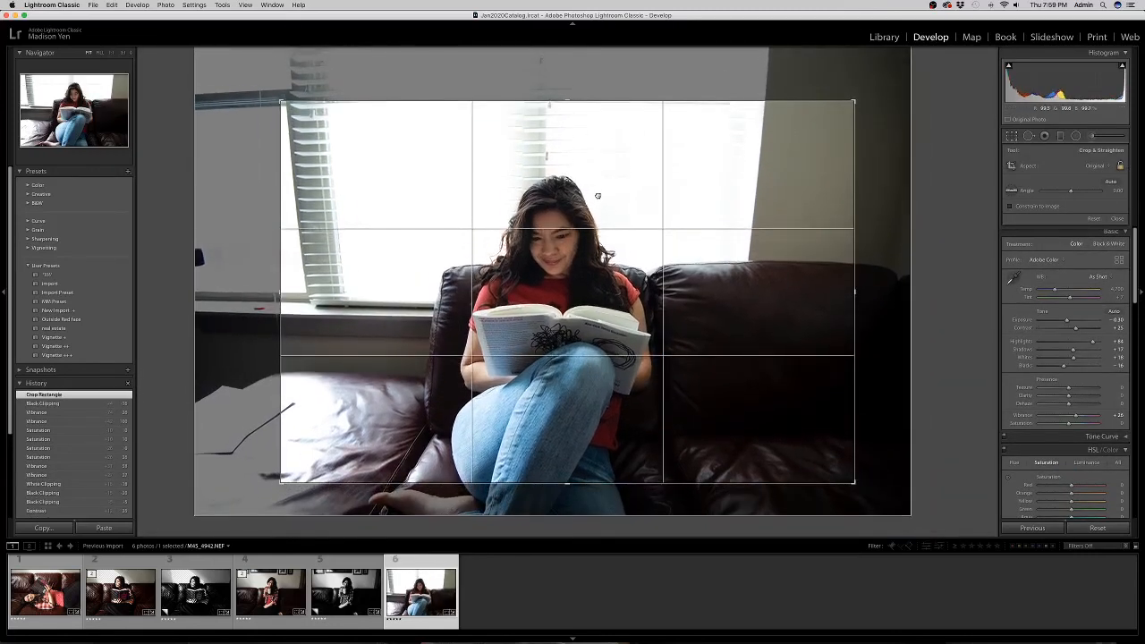
left_click_drag(892, 194, 894, 185)
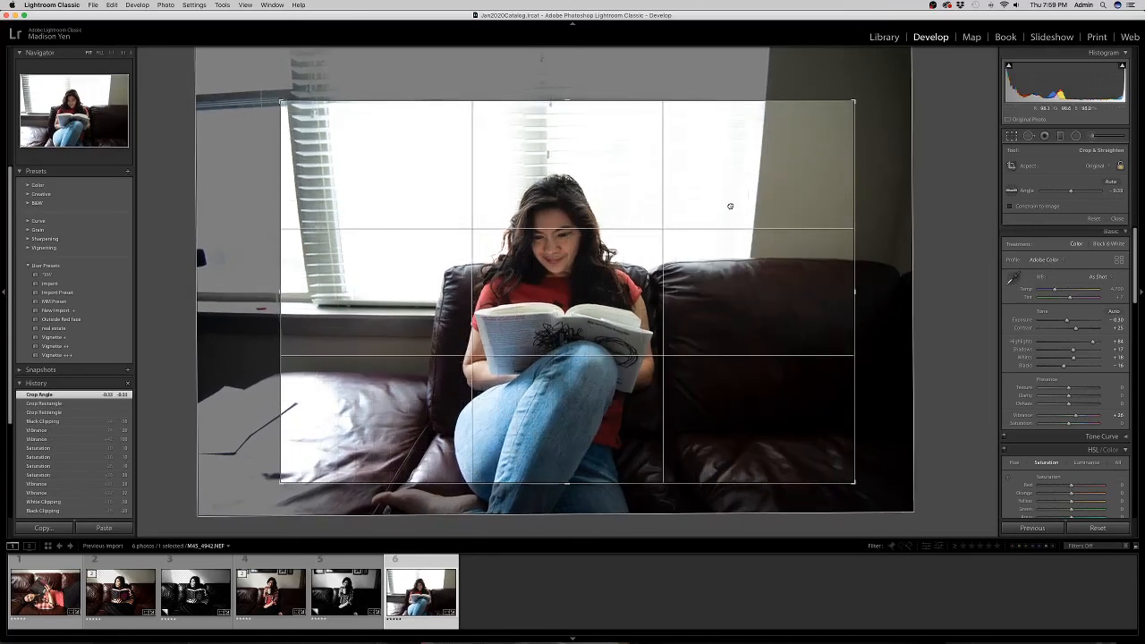
left_click_drag(584, 102, 584, 114)
left_click_drag(605, 194, 608, 199)
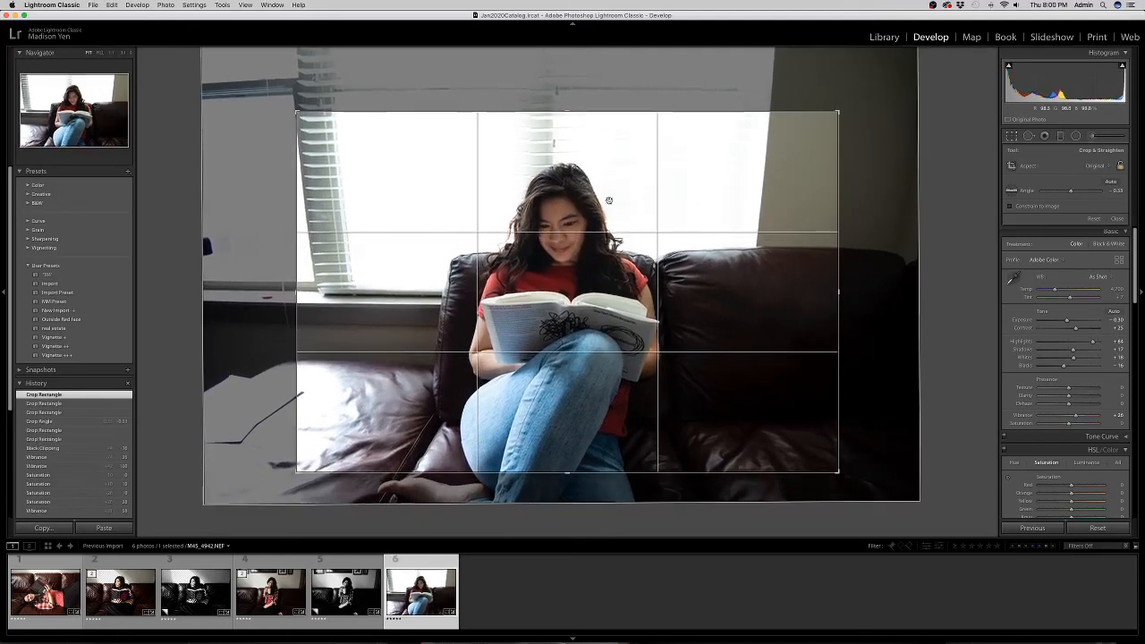
key("Return")
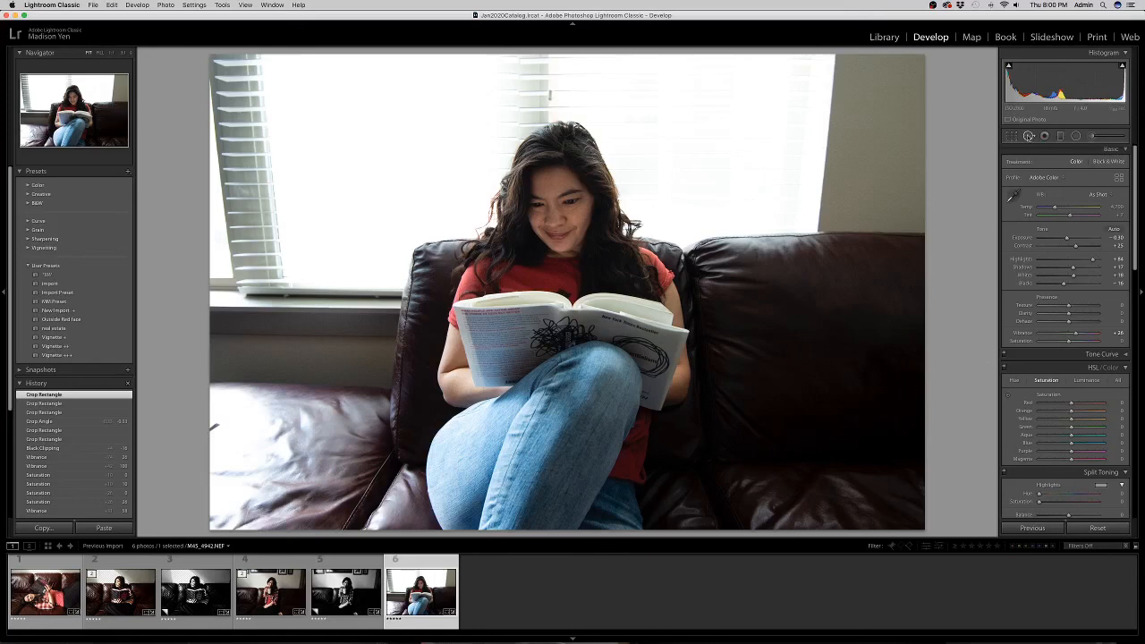
Heal a spot on the couch near the left edge with a slightly larger brush, then refine the crop angle.
left_click(1028, 136)
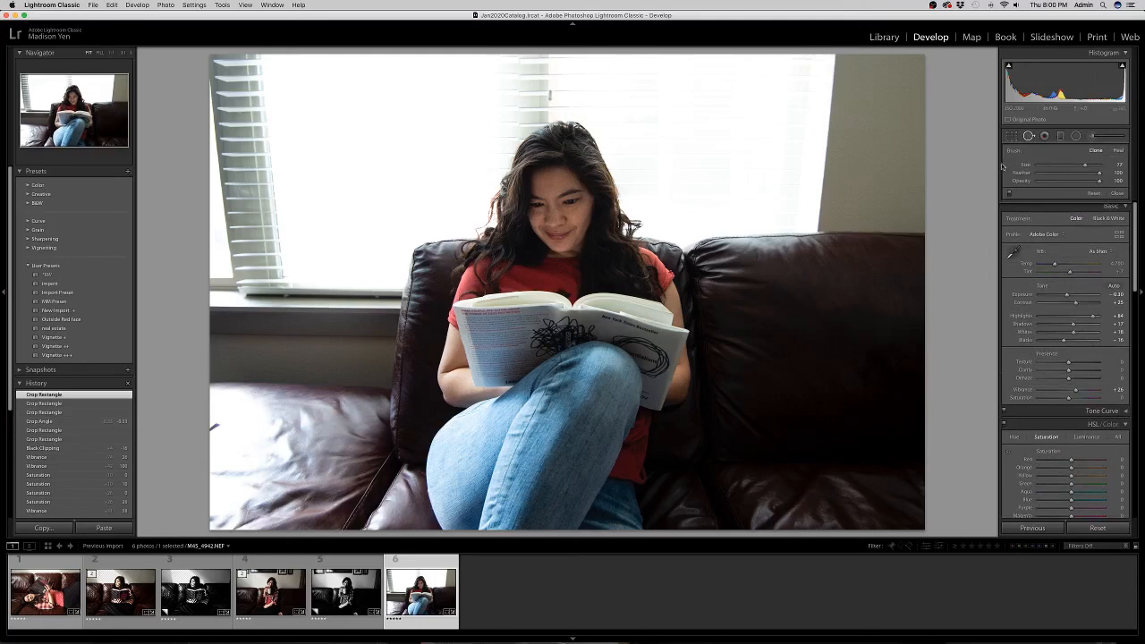
left_click_drag(1085, 166, 1086, 166)
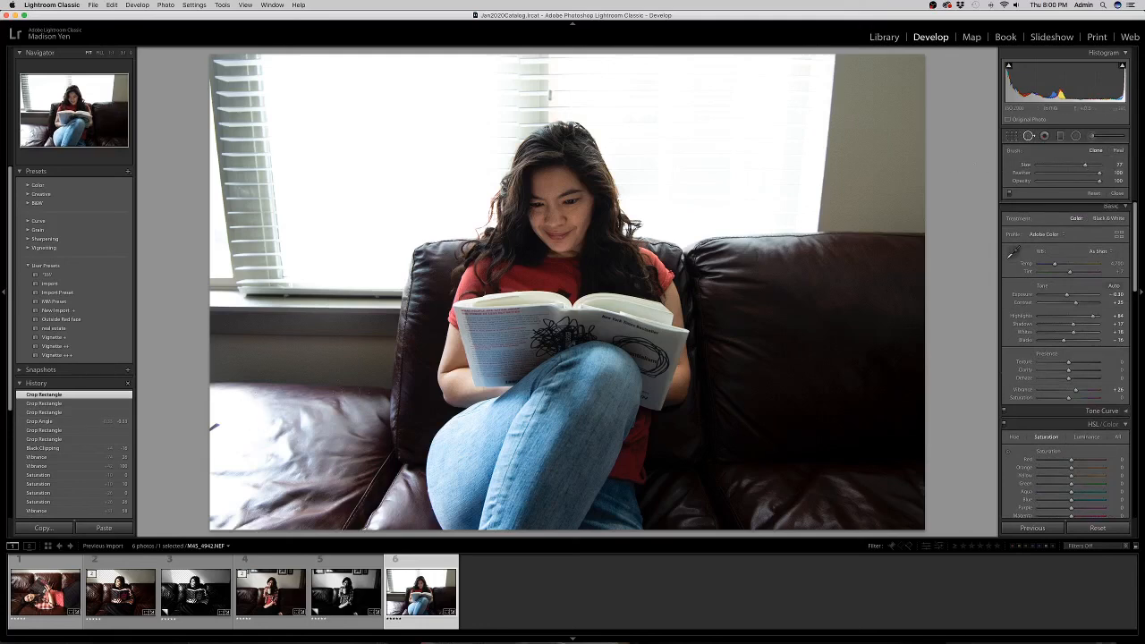
left_click(216, 426)
left_click(216, 427)
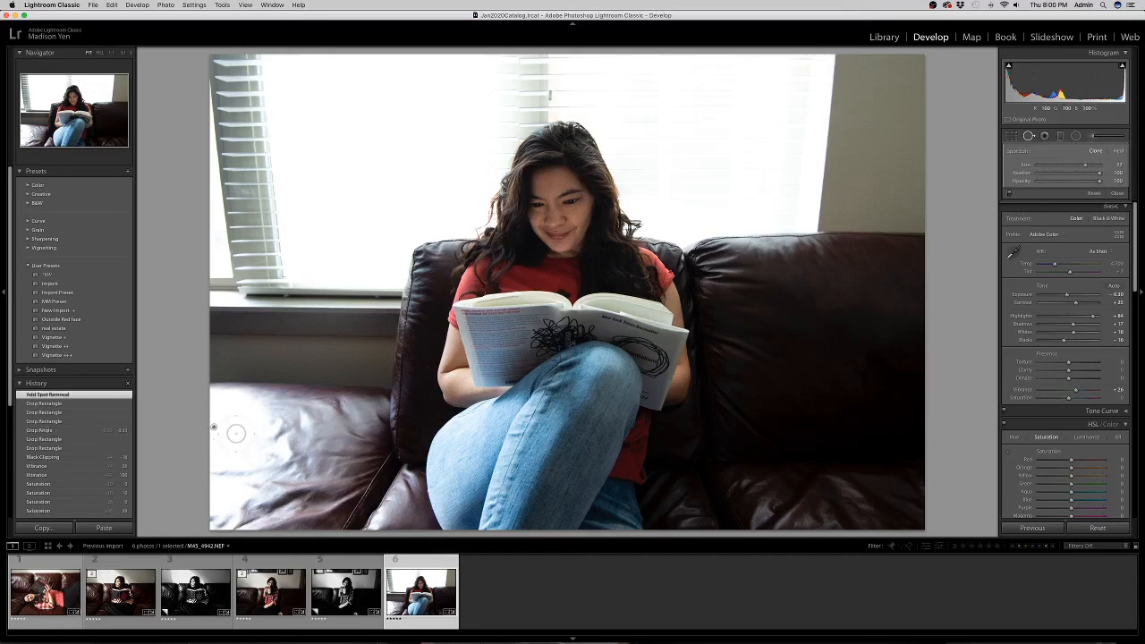
key("q")
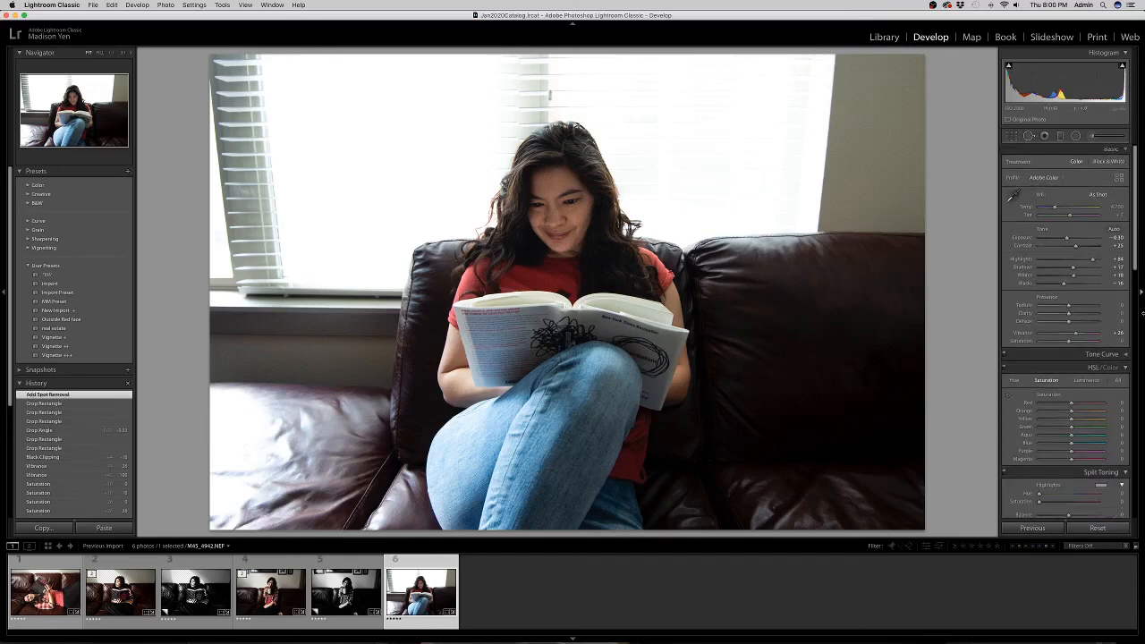
left_click(1012, 136)
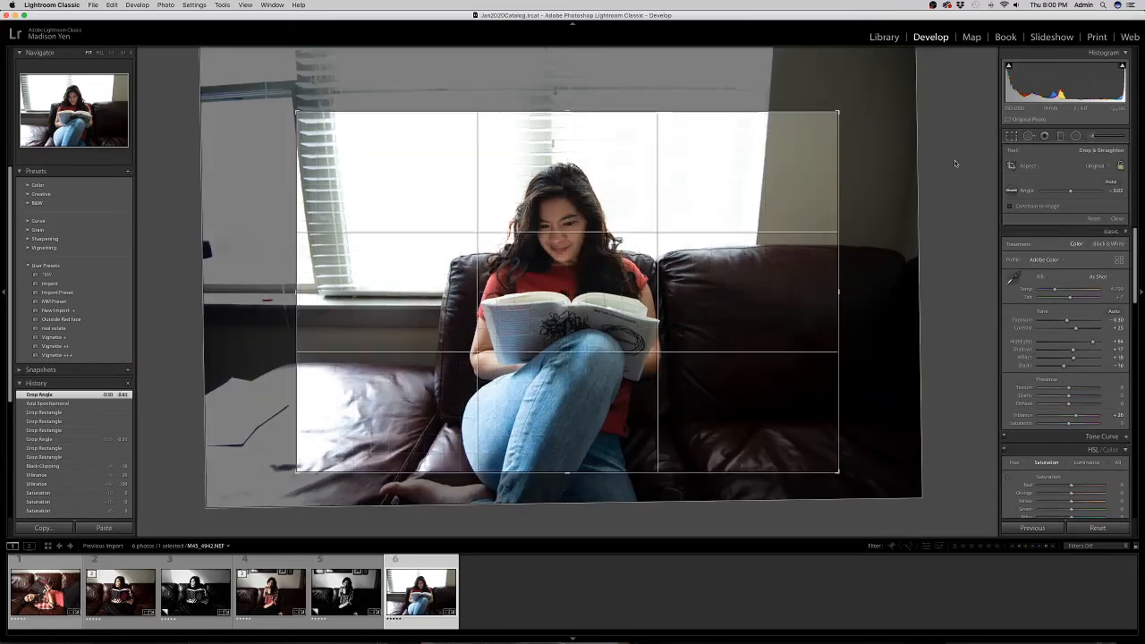
key("r")
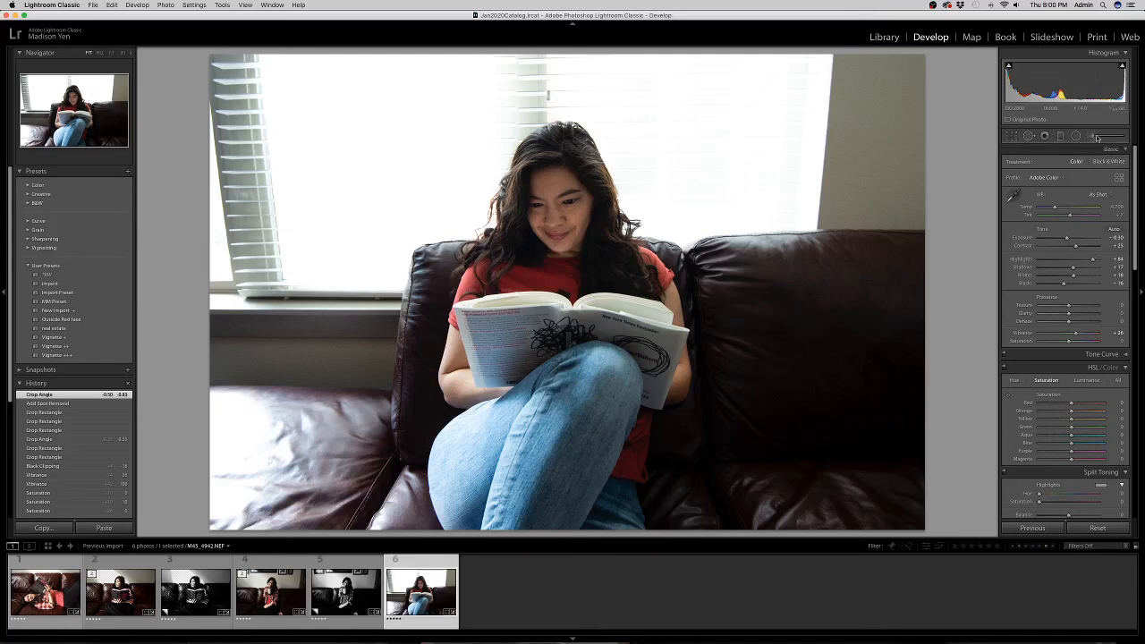
Paint a brush mask over the window blinds above her head with raised exposure and highlights.
key("k")
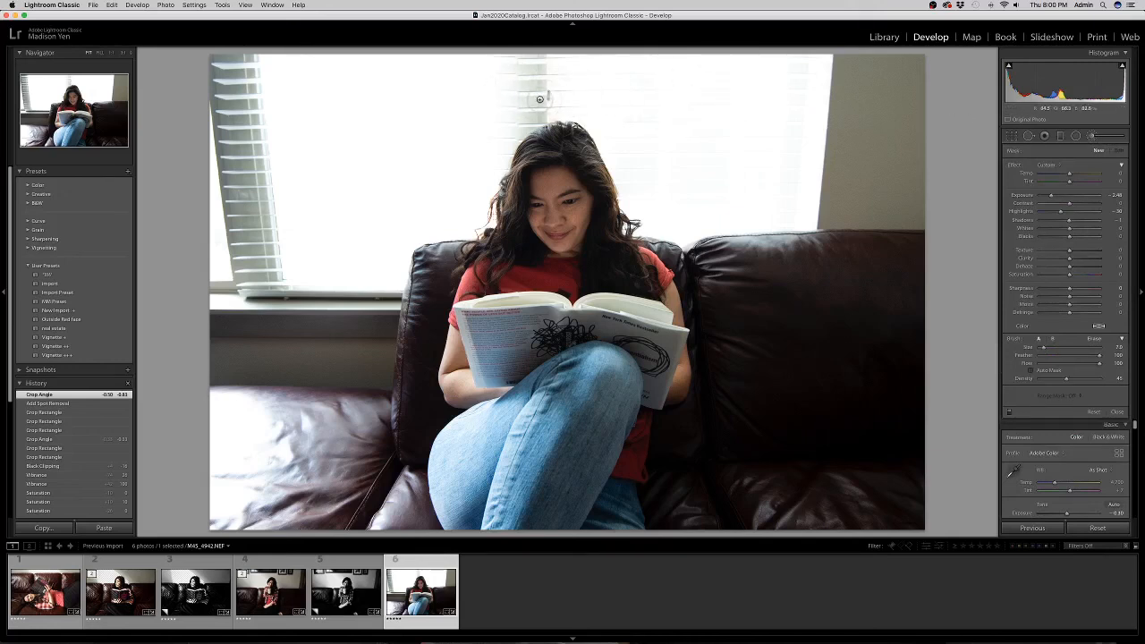
mouse_move(497, 105)
left_mouse_down()
mouse_move(533, 68)
mouse_move(501, 68)
mouse_move(508, 172)
mouse_move(496, 168)
left_mouse_up()
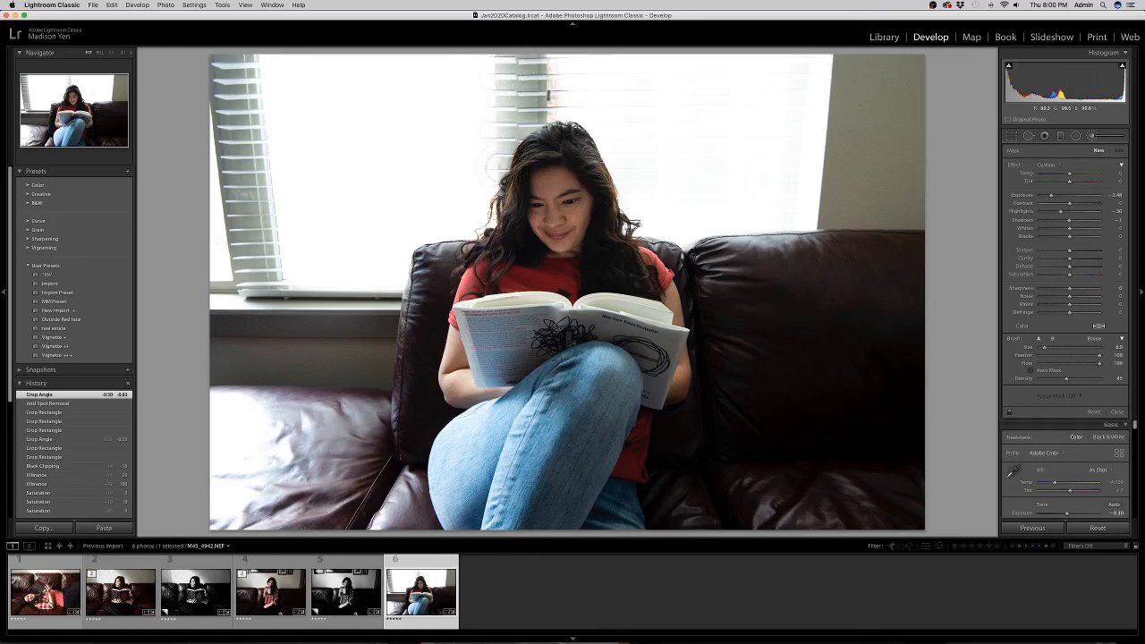
mouse_move(495, 56)
left_mouse_down()
mouse_move(473, 89)
mouse_move(478, 172)
mouse_move(553, 52)
mouse_move(559, 87)
mouse_move(579, 62)
mouse_move(563, 38)
mouse_move(480, 134)
mouse_move(470, 42)
mouse_move(485, 163)
left_mouse_up()
left_click_drag(521, 56, 641, 67)
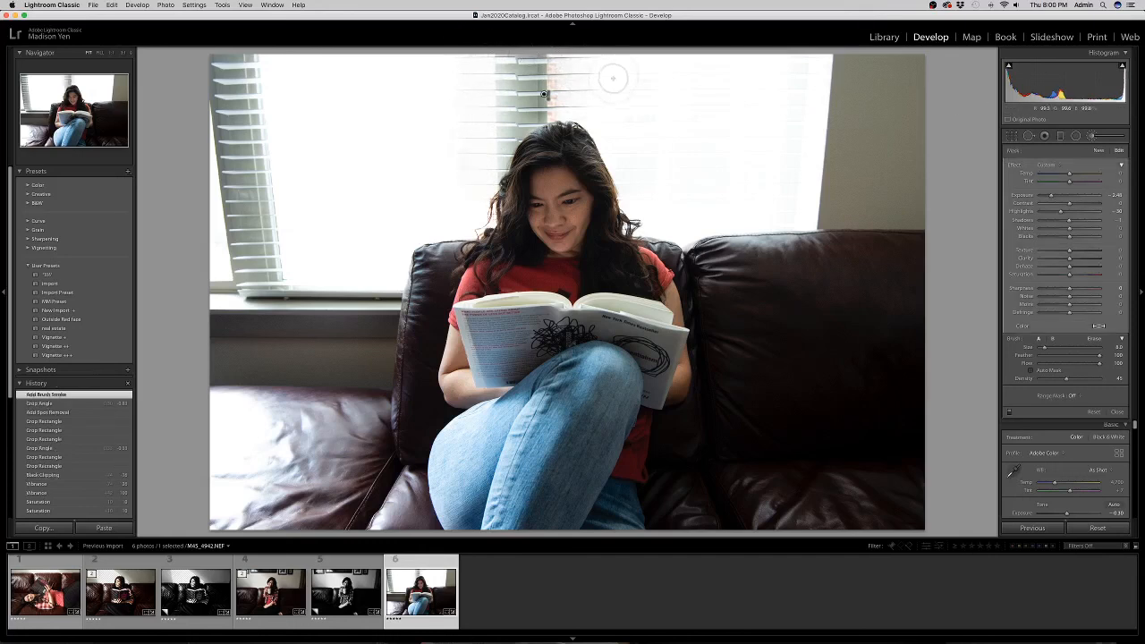
double_click(1050, 195)
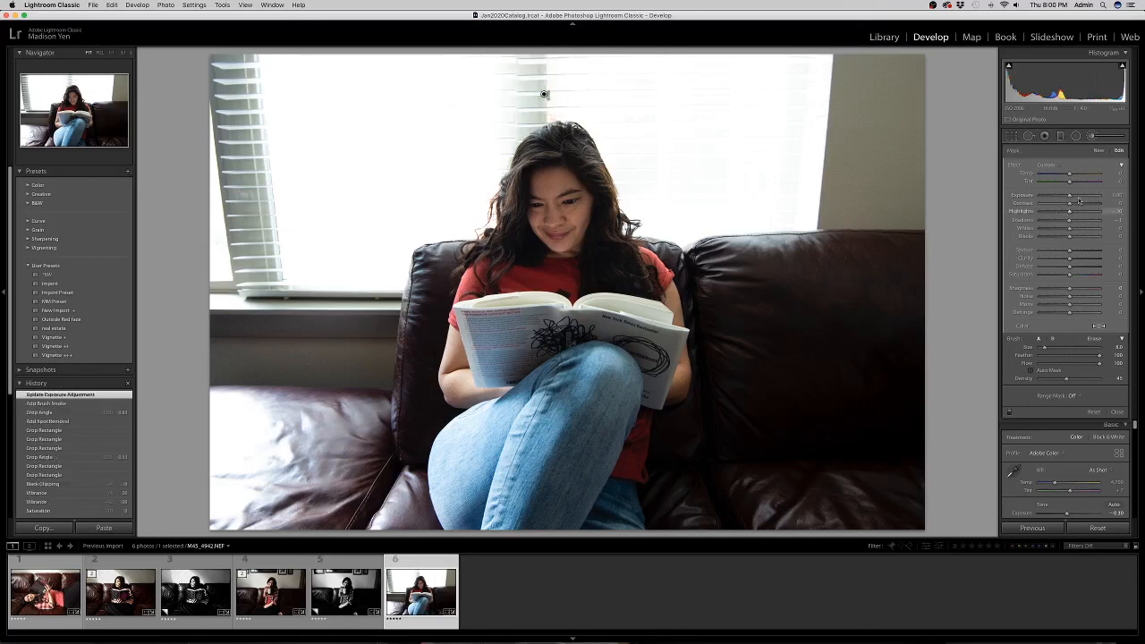
left_click_drag(1081, 195, 1098, 197)
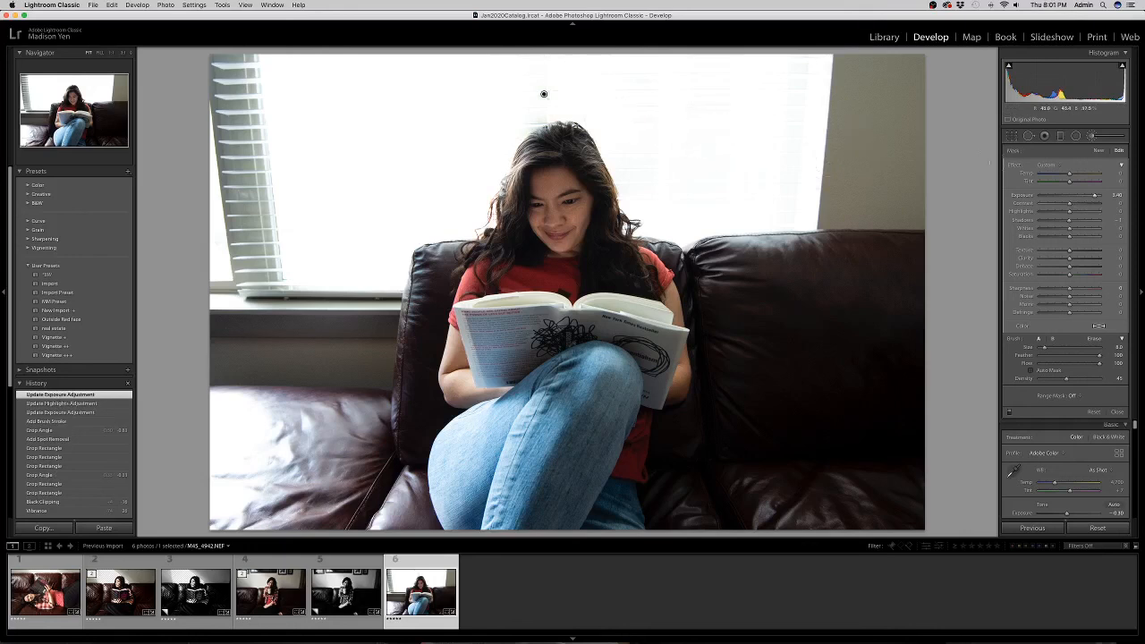
left_click_drag(1071, 211, 1131, 212)
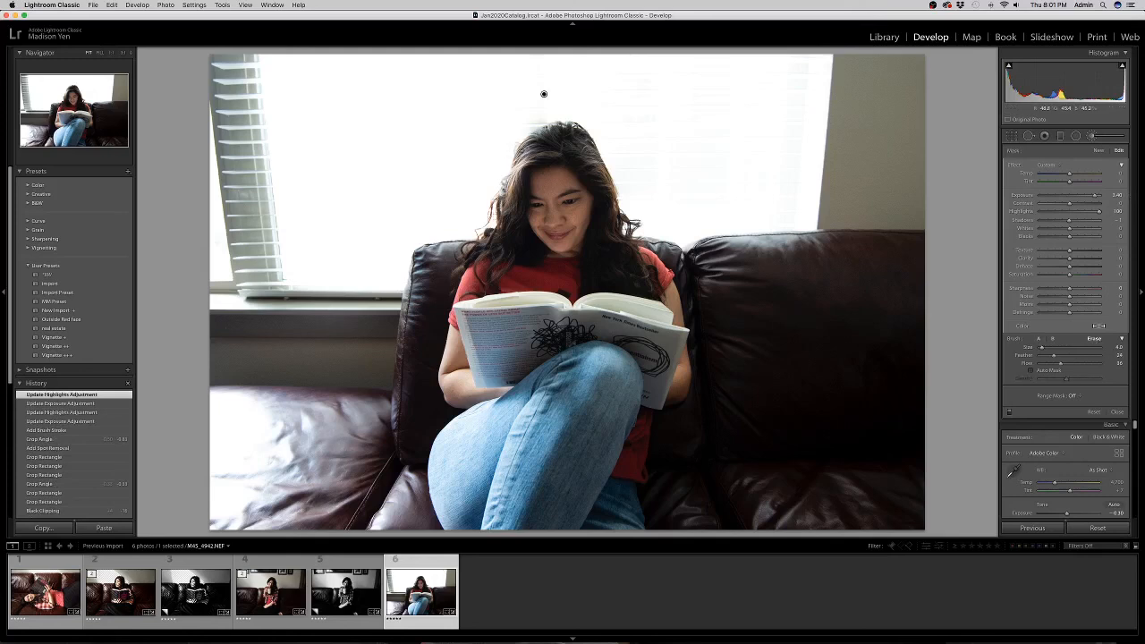
mouse_move(535, 149)
left_mouse_down()
mouse_move(518, 170)
mouse_move(528, 145)
left_mouse_up()
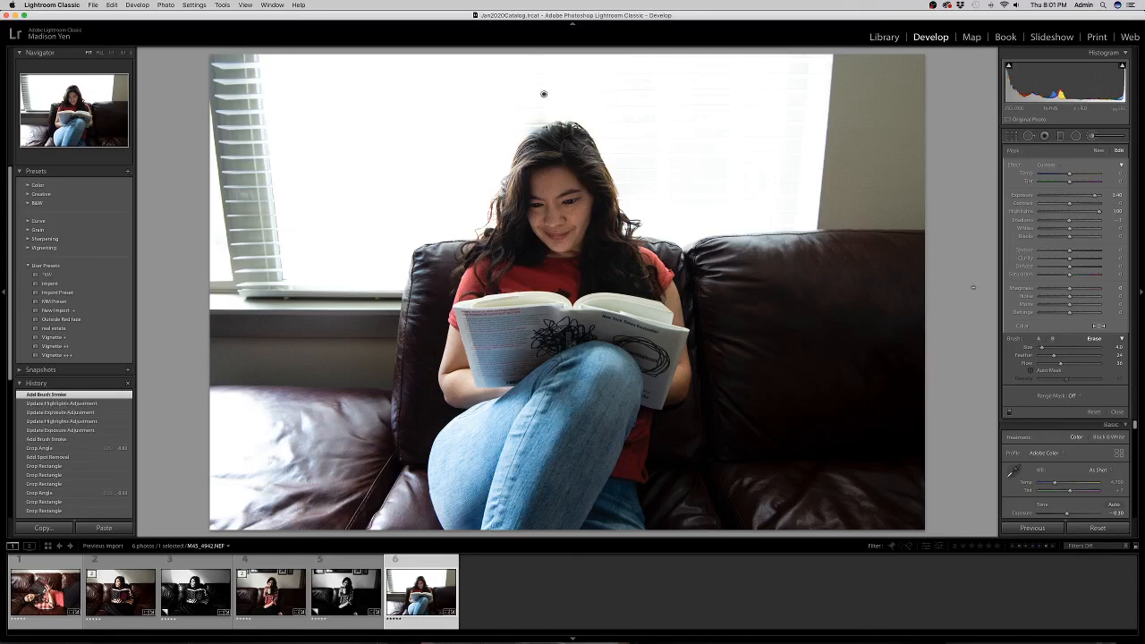
left_click_drag(1090, 365, 1091, 365)
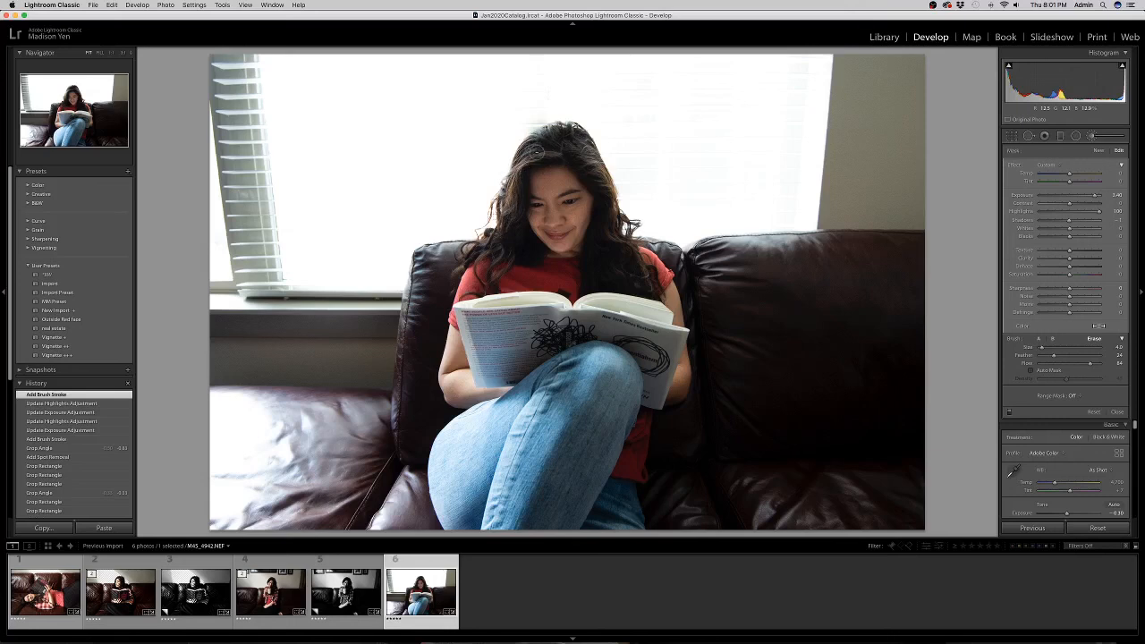
left_click_drag(614, 140, 617, 166)
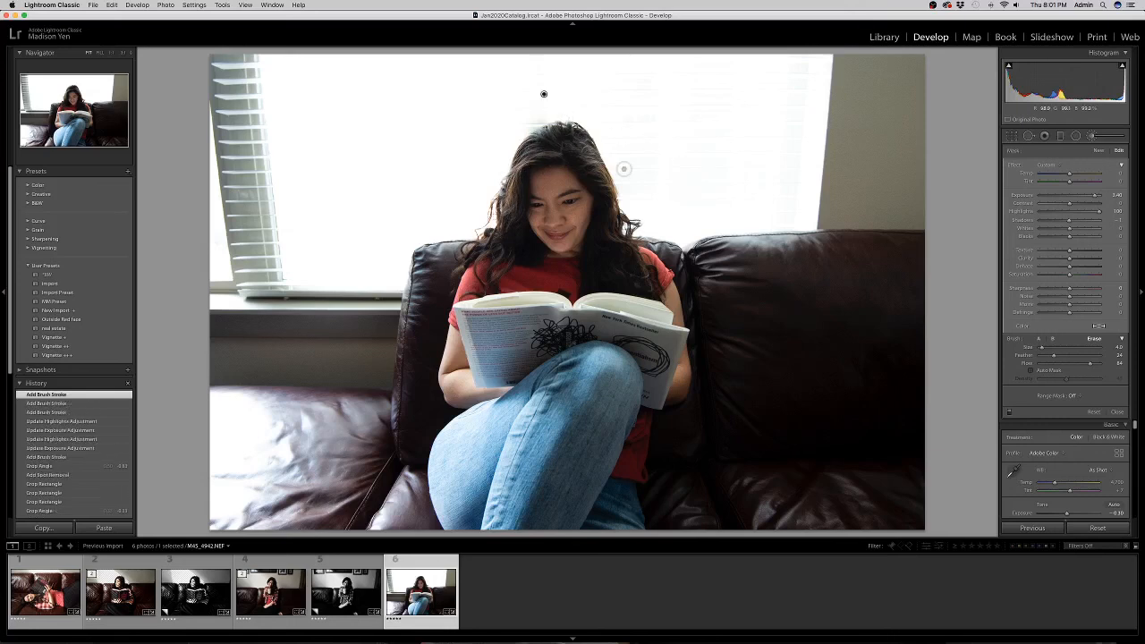
Add a second, smaller brush mask over the window above her hair with exposure at maximum.
key("Return")
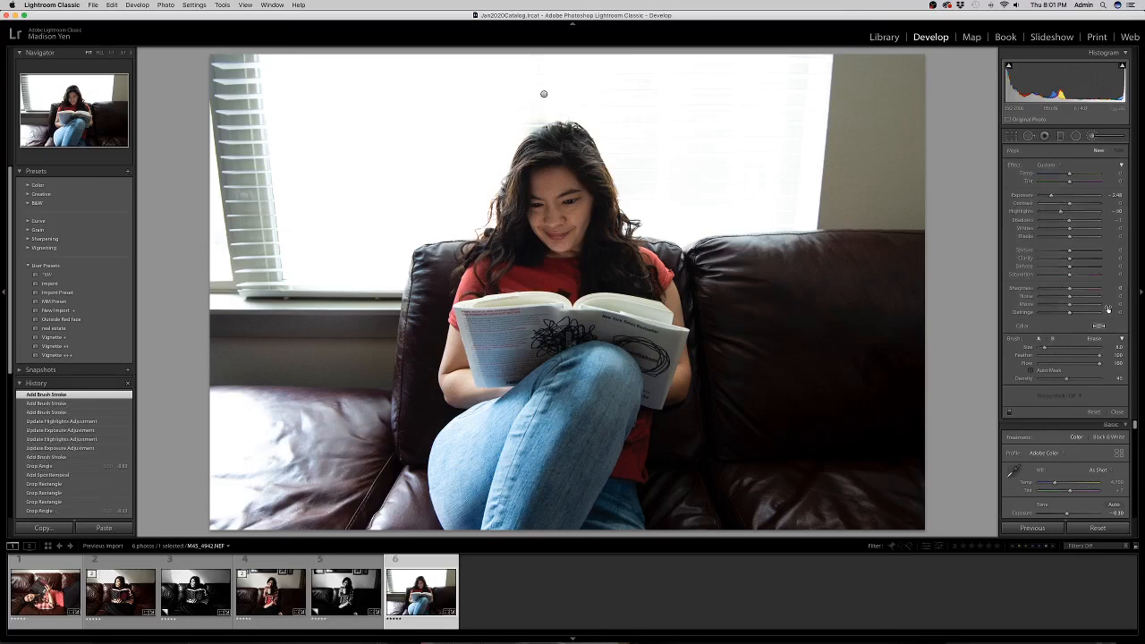
key("bracketleft")
mouse_move(541, 115)
left_mouse_down()
mouse_move(521, 134)
mouse_move(539, 81)
mouse_move(555, 75)
mouse_move(525, 84)
mouse_move(530, 62)
mouse_move(512, 144)
left_mouse_up()
mouse_move(533, 54)
left_mouse_down()
mouse_move(565, 107)
mouse_move(523, 43)
left_mouse_up()
mouse_move(520, 121)
left_mouse_down()
mouse_move(515, 141)
mouse_move(526, 44)
left_mouse_up()
double_click(1051, 195)
double_click(1052, 195)
double_click(1062, 212)
mouse_move(1069, 195)
left_mouse_down()
mouse_move(1112, 186)
mouse_move(1073, 199)
mouse_move(1104, 211)
left_mouse_up()
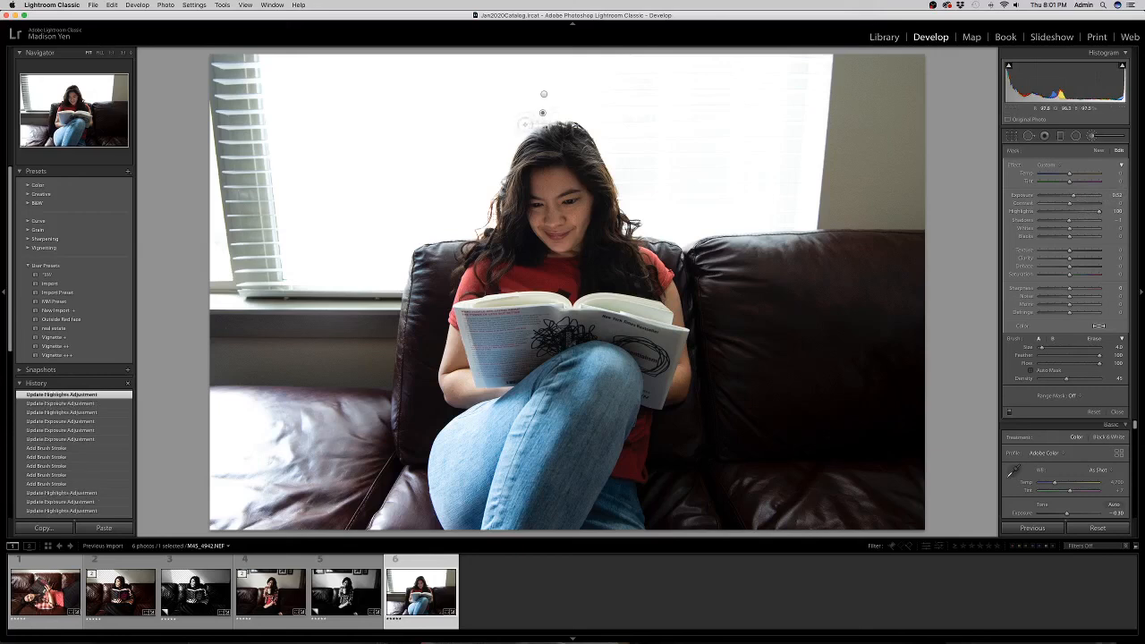
left_click_drag(520, 124, 542, 112)
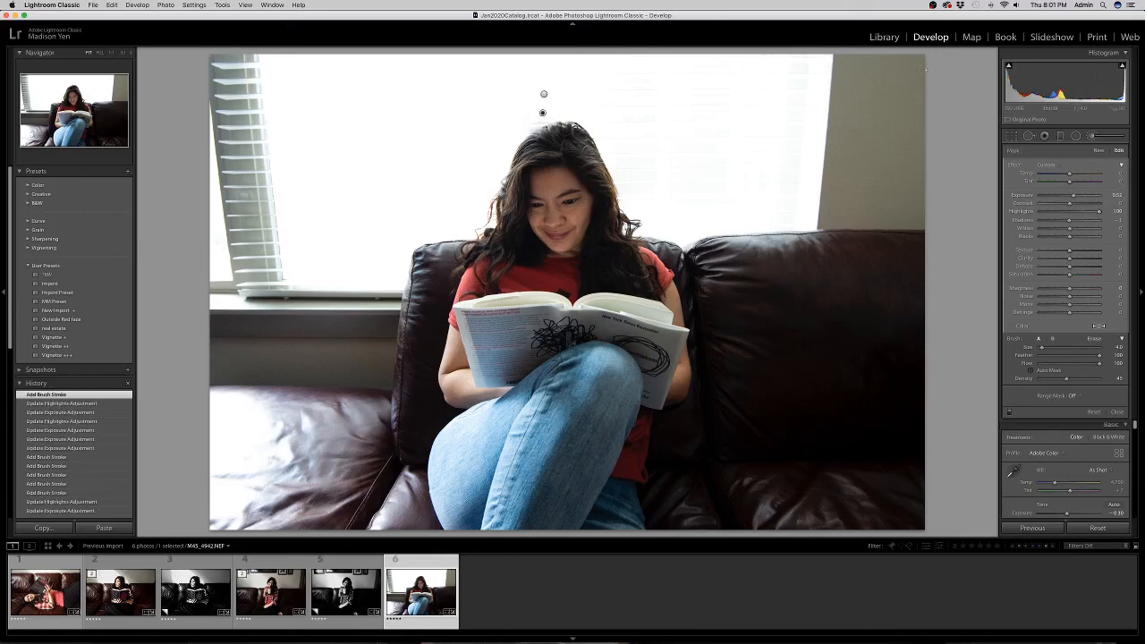
Heal the mark at the top of her hair with a spot removal sourced from a clean area.
left_click(1028, 135)
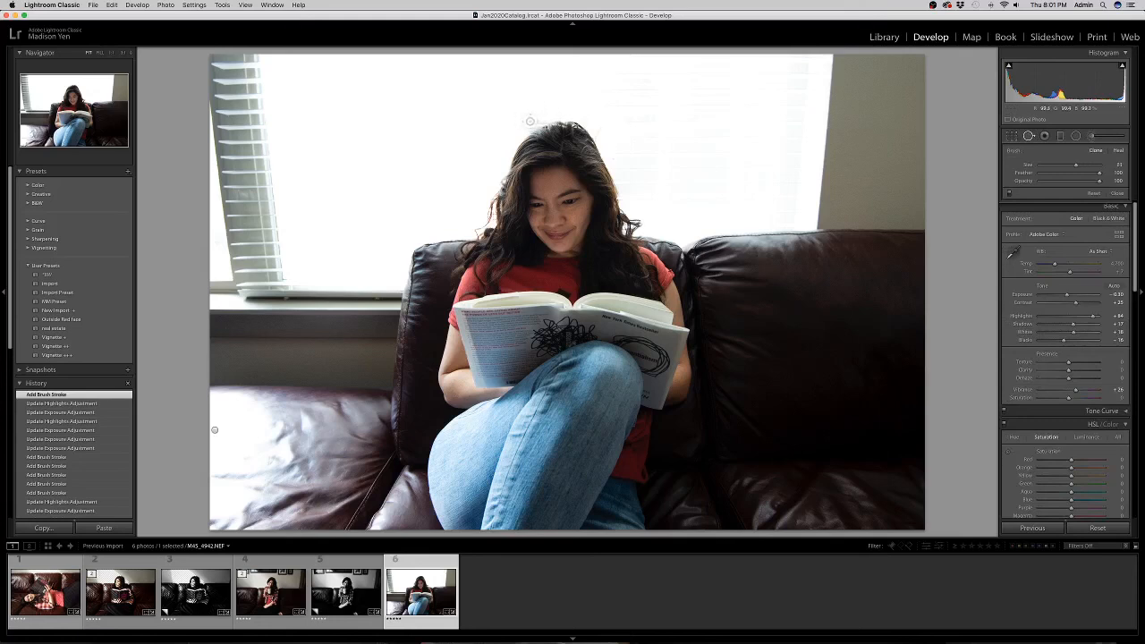
left_click(533, 121)
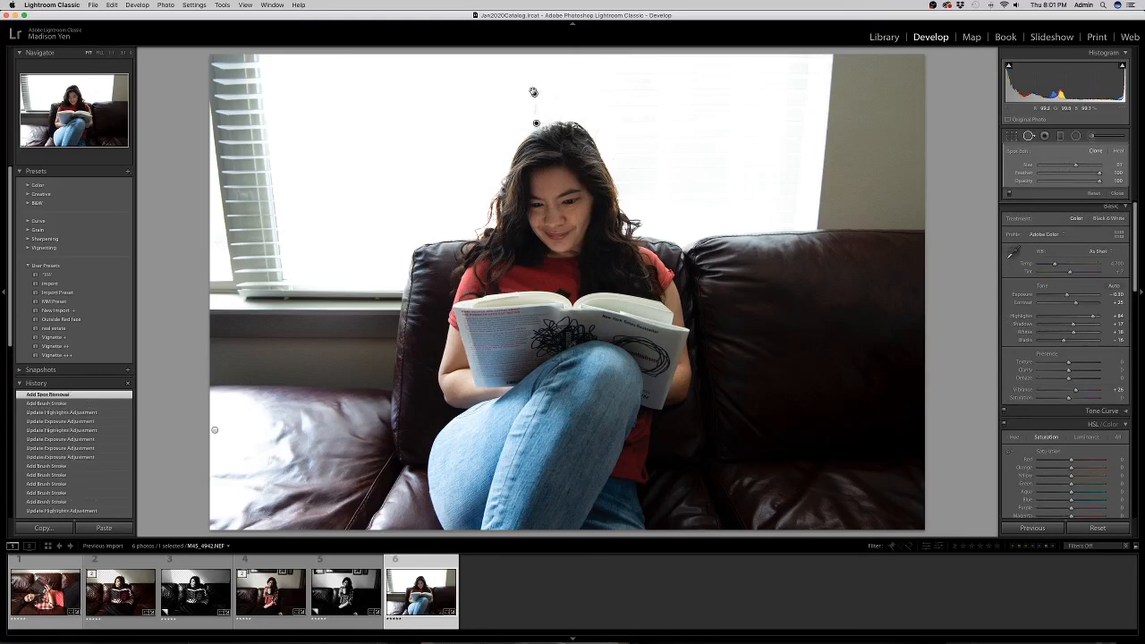
left_click_drag(536, 94, 491, 115)
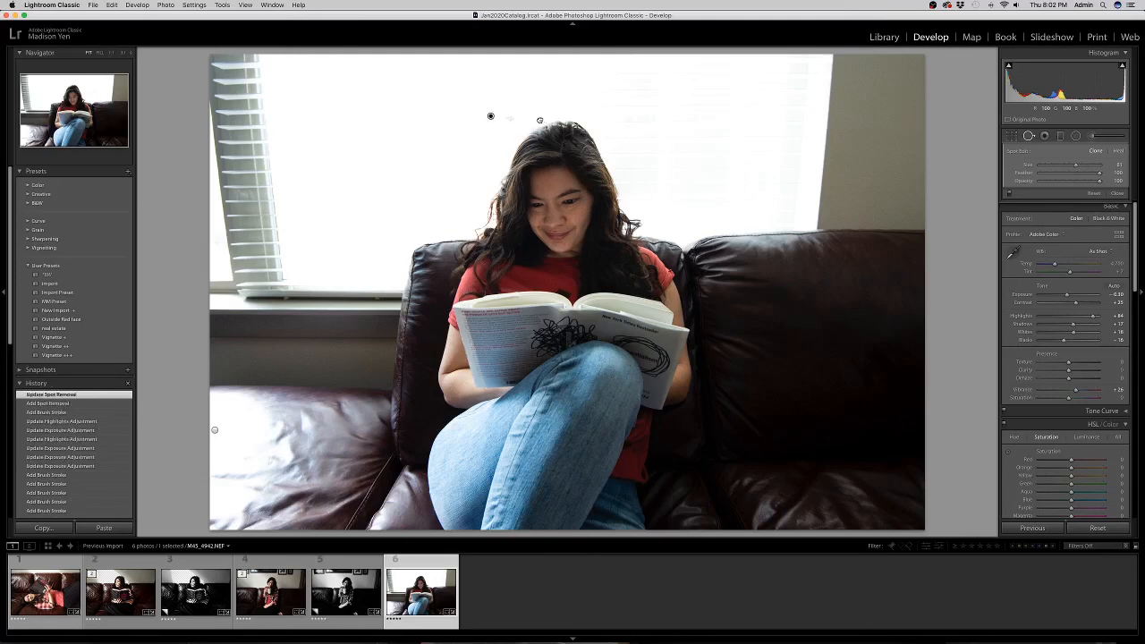
left_click_drag(541, 119, 538, 120)
key("q")
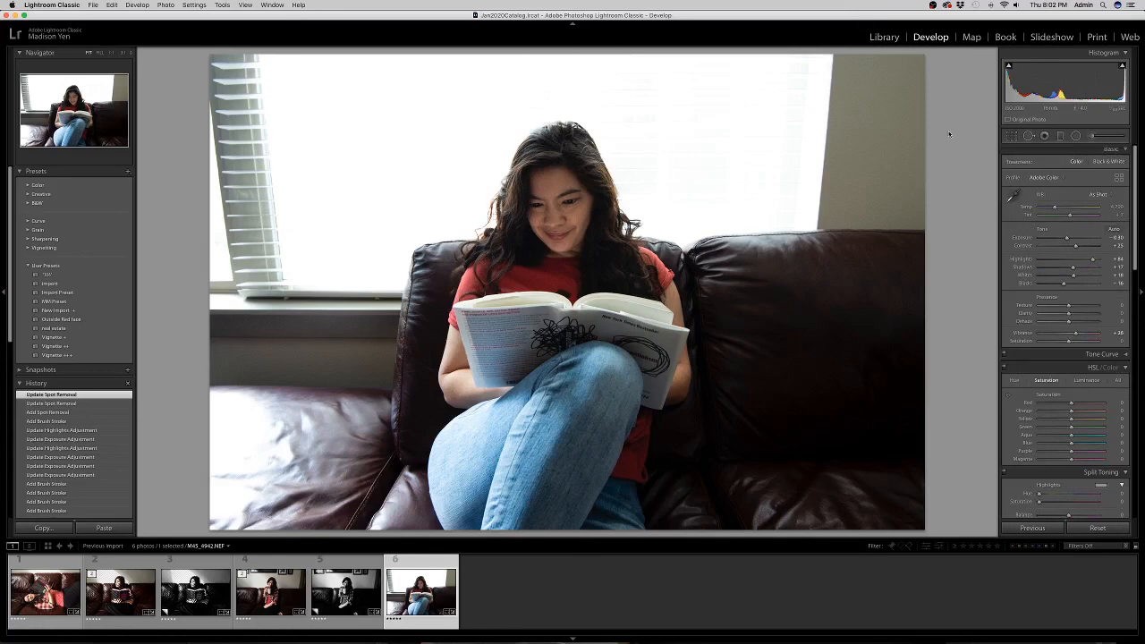
Lower the shadows slightly, then create a virtual copy, Copy 1, as the seventh photo.
left_click_drag(1073, 267, 1074, 271)
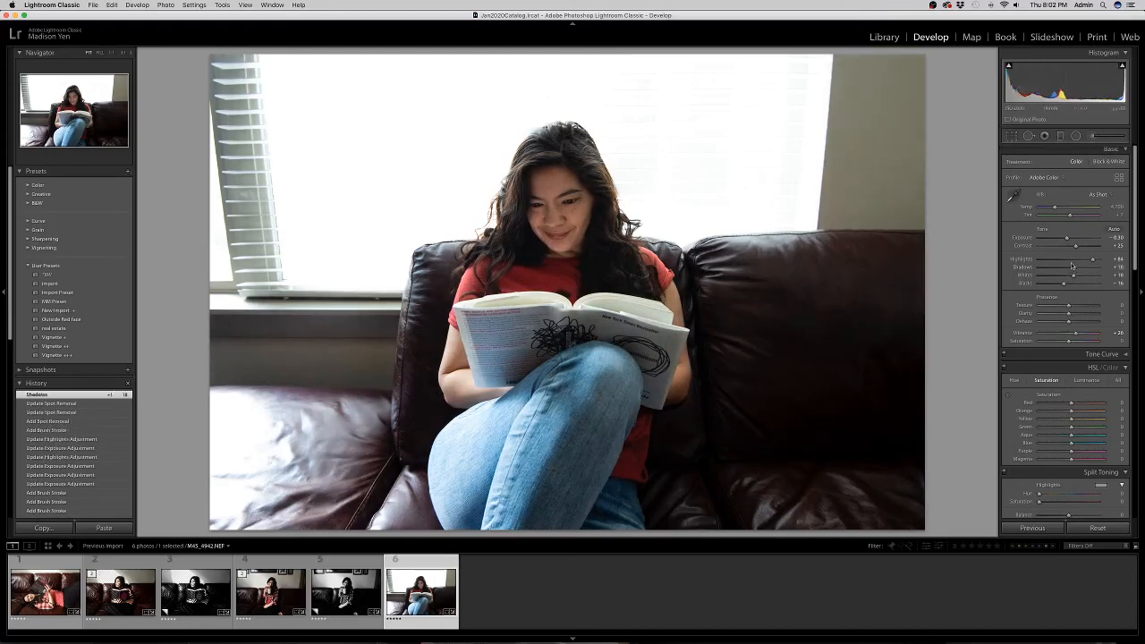
scroll(1071, 266, "down", 1)
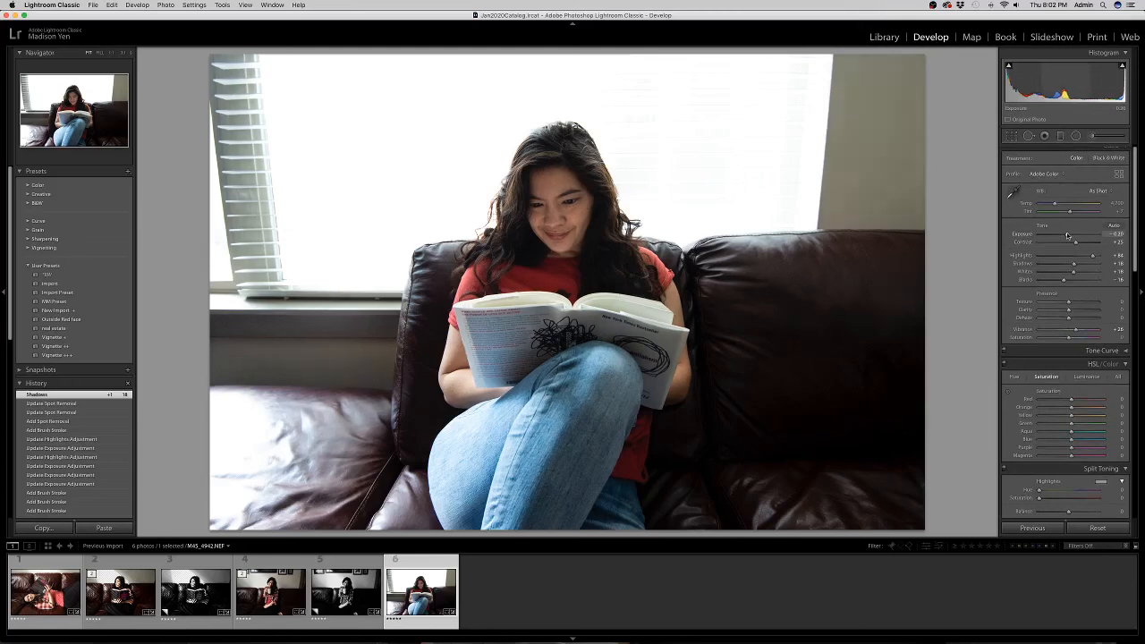
scroll(1066, 236, "up", 1)
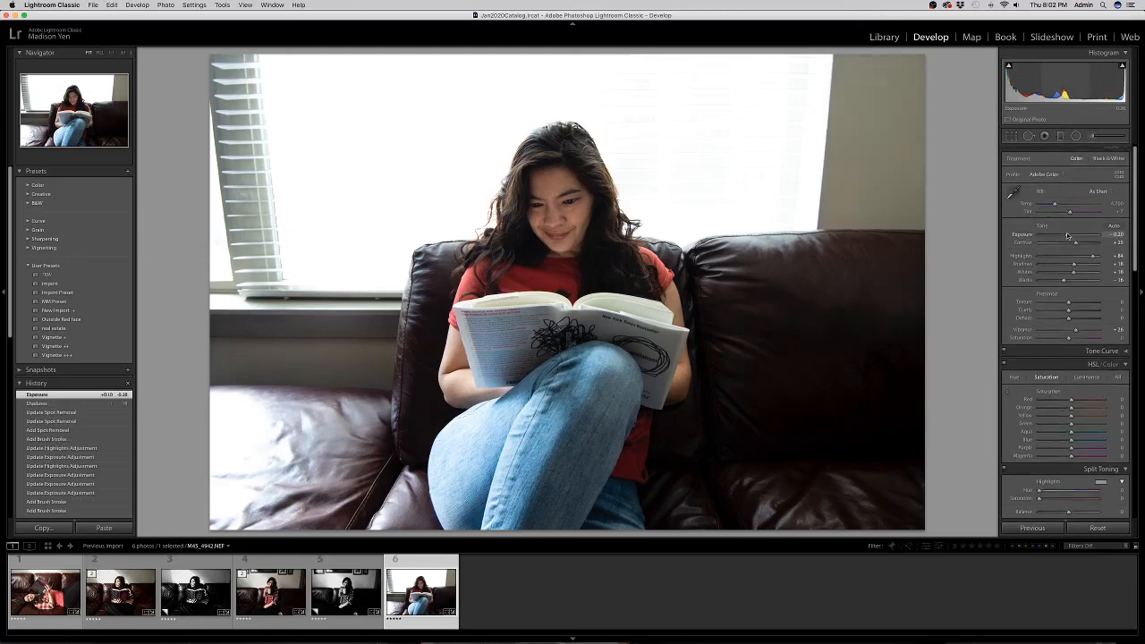
key("super+apostrophe")
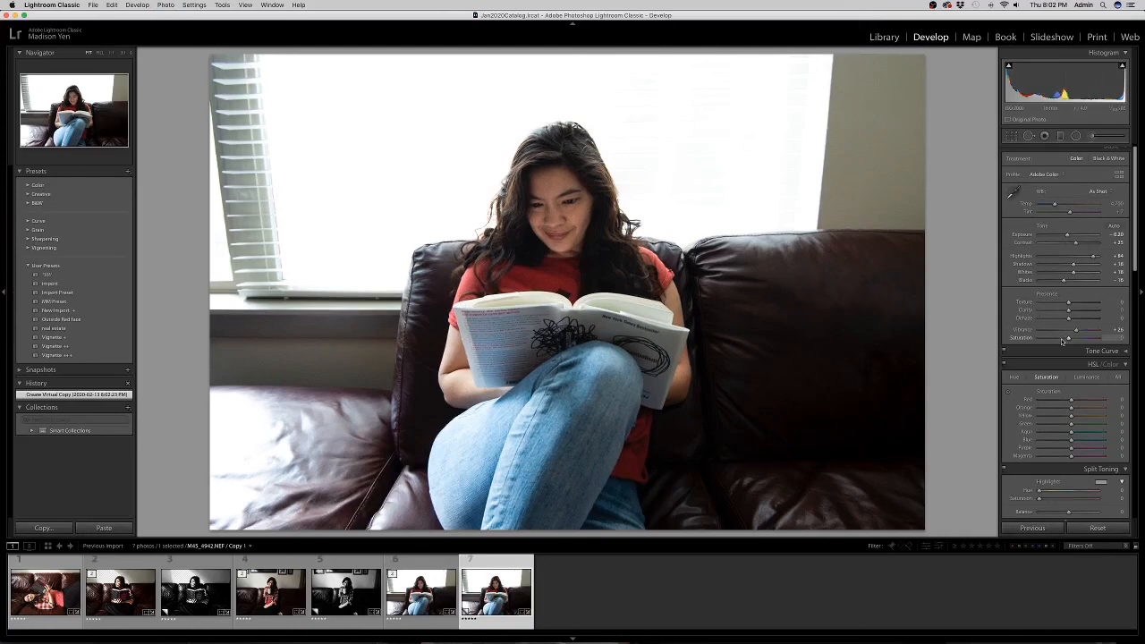
Set Copy 1 to Saturation -100, Blacks -40 and Whites +47, with Shadows lowered.
left_click_drag(1063, 340, 942, 356)
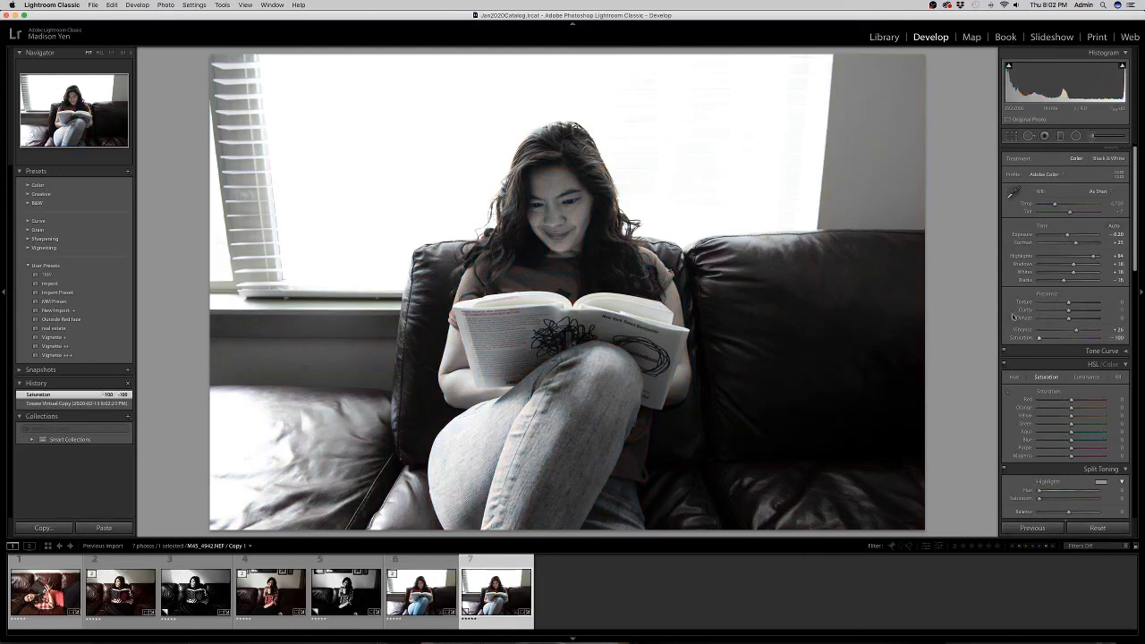
left_click_drag(1061, 281, 1081, 274)
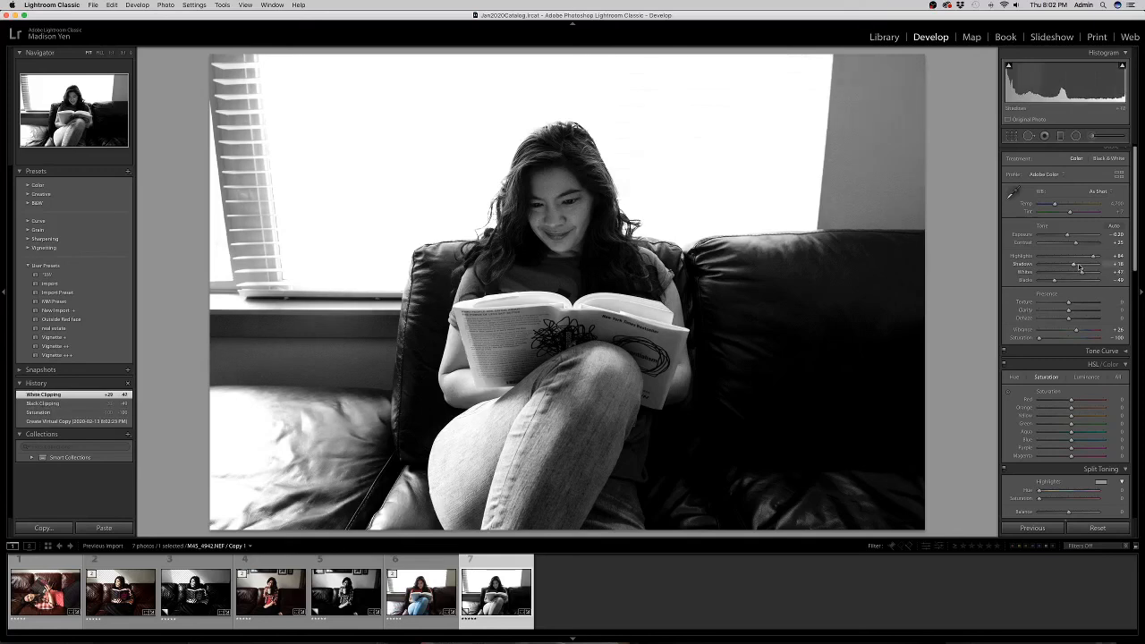
left_click_drag(1077, 268, 1077, 267)
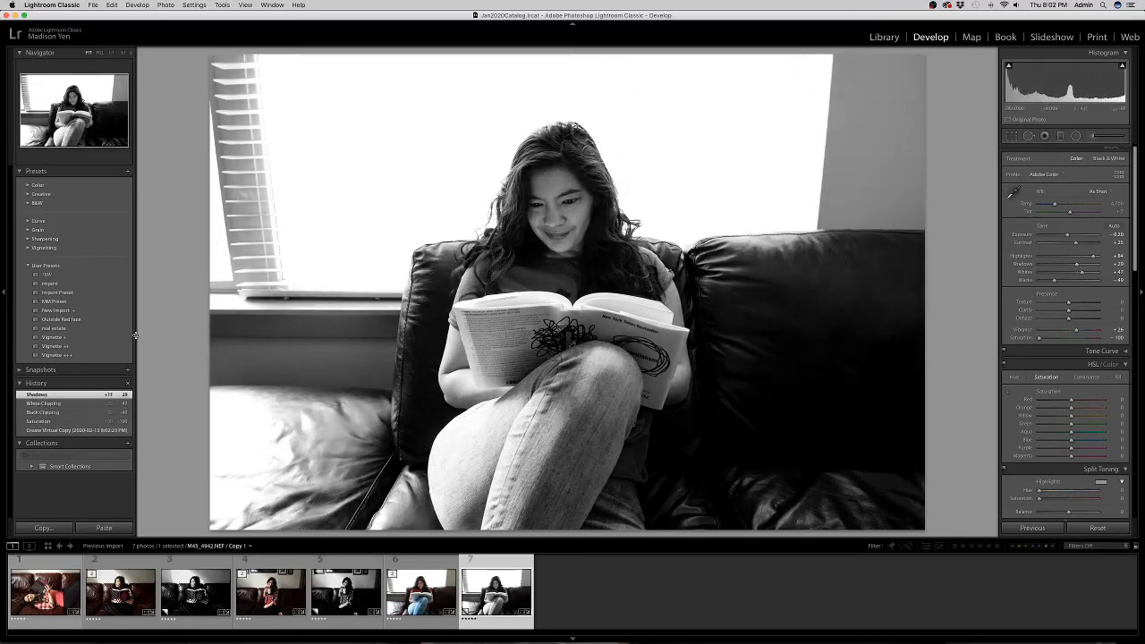
Apply the Vignette +++ preset, discard a trial graduated filter, and lower Highlights to about +33.
left_click(73, 355)
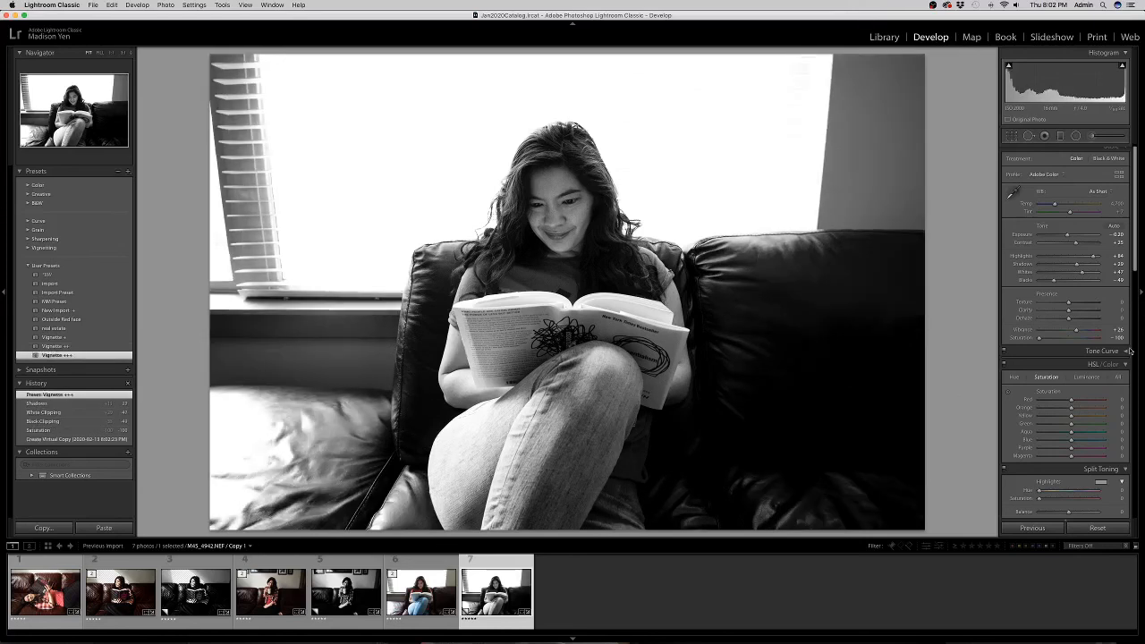
scroll(1058, 175, "up", 1)
left_click(1060, 136)
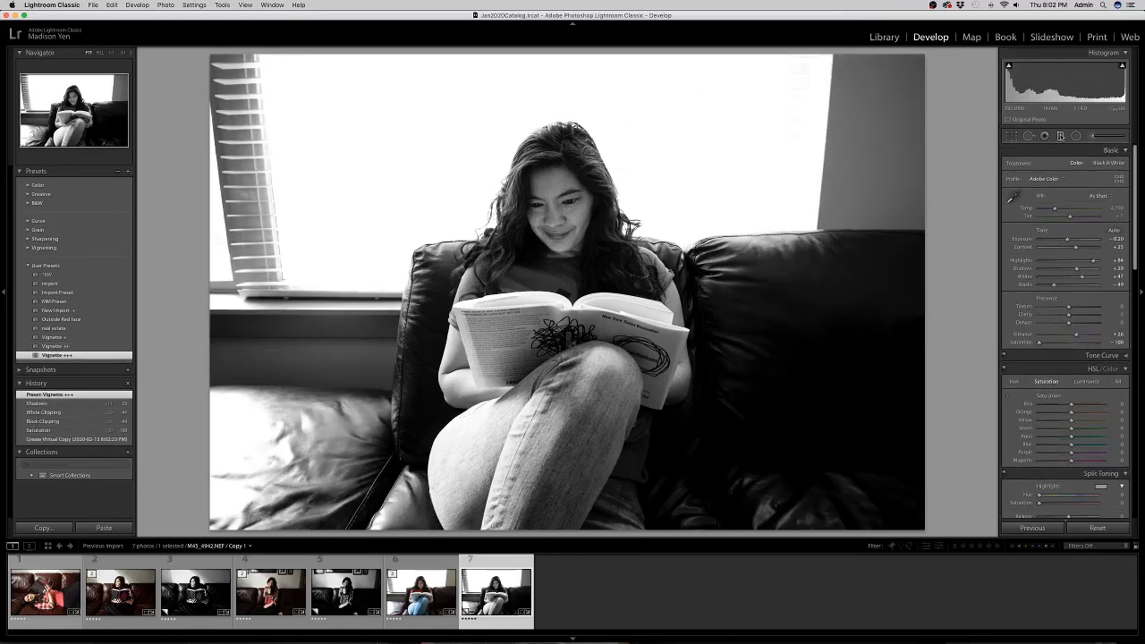
left_click_drag(534, 56, 553, 177)
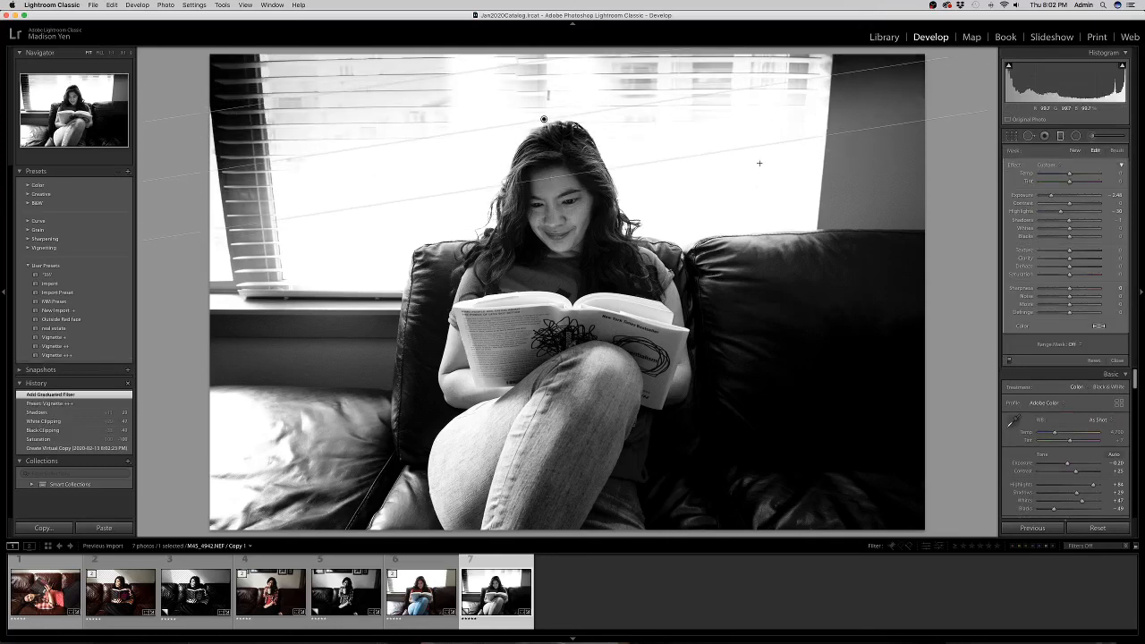
key("Delete")
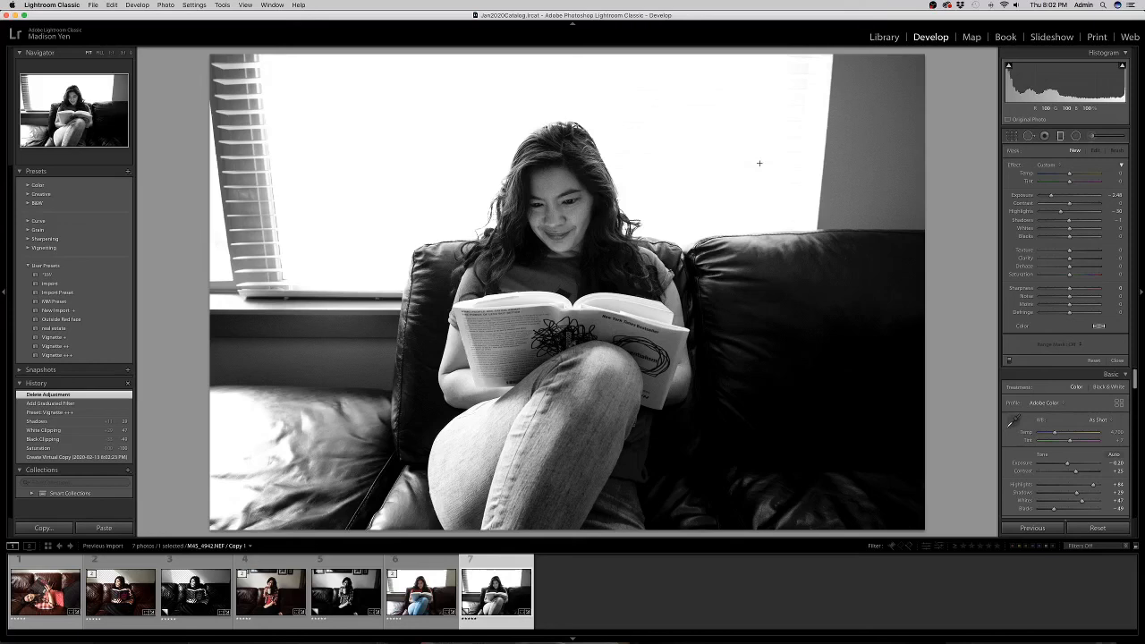
key("m")
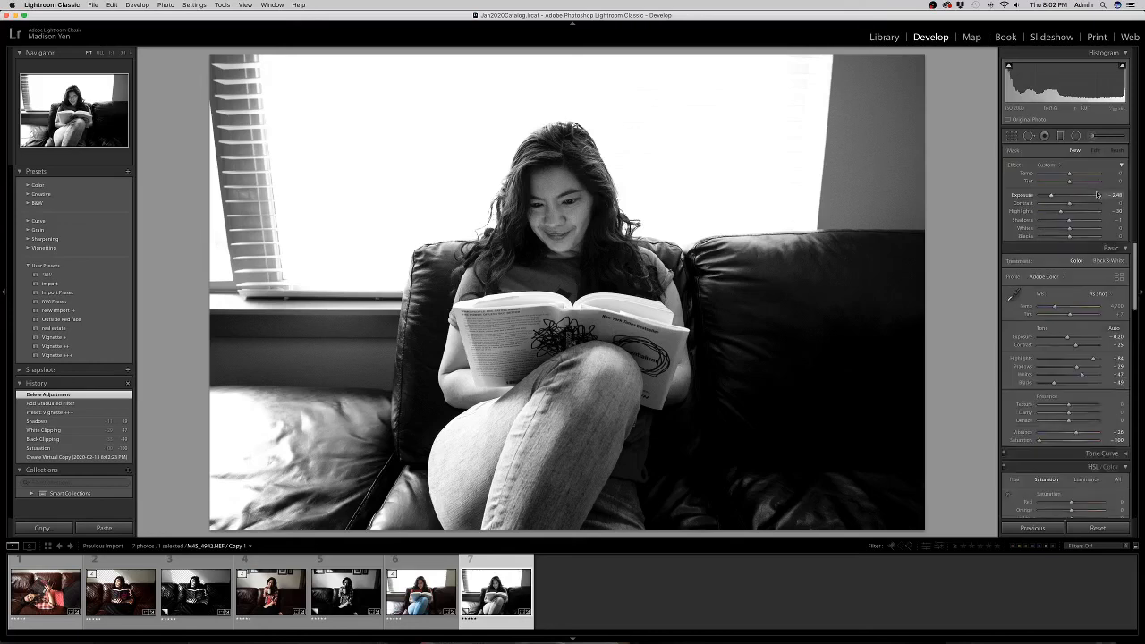
left_click_drag(1089, 261, 1059, 263)
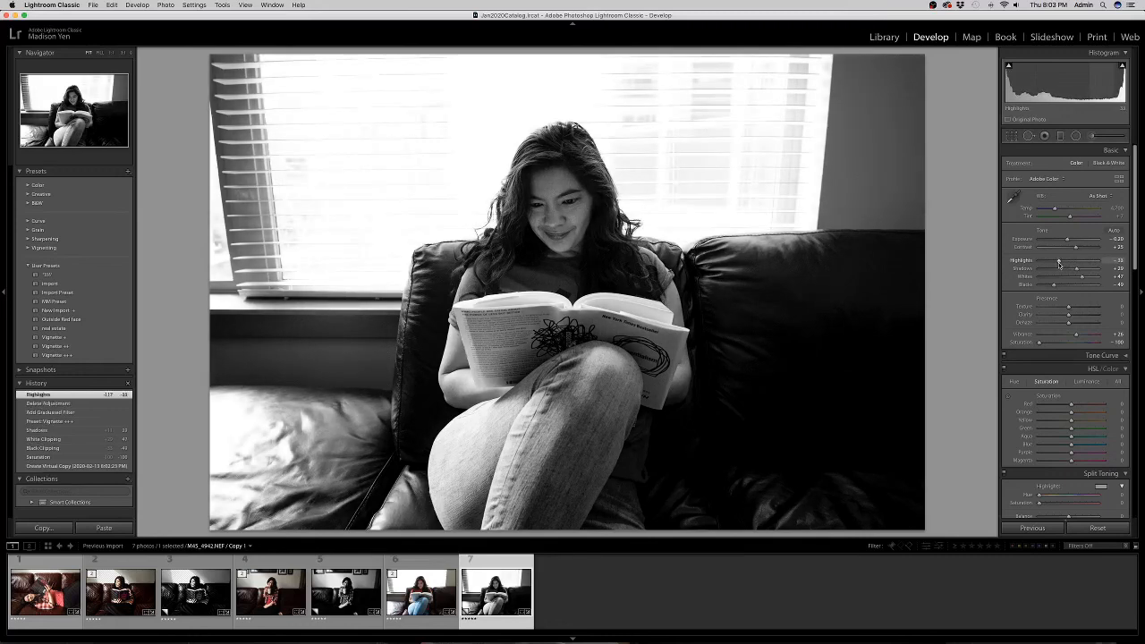
Compare the colour and black-and-white versions, then lower the colour photo's Highlights from +84 to about +50.
key("Left")
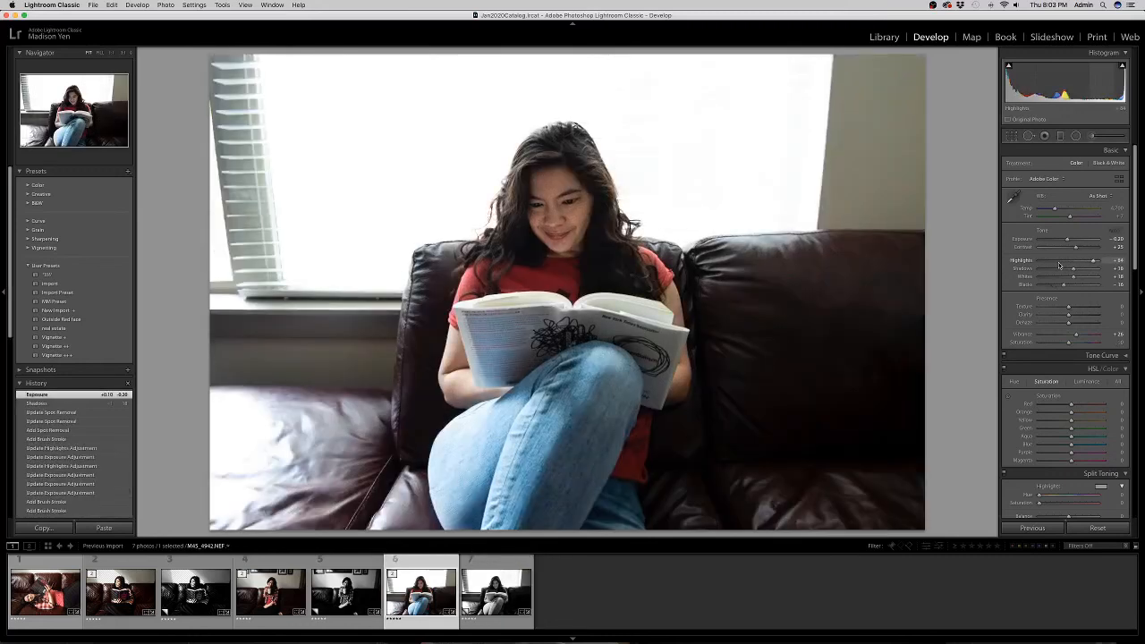
key("Right")
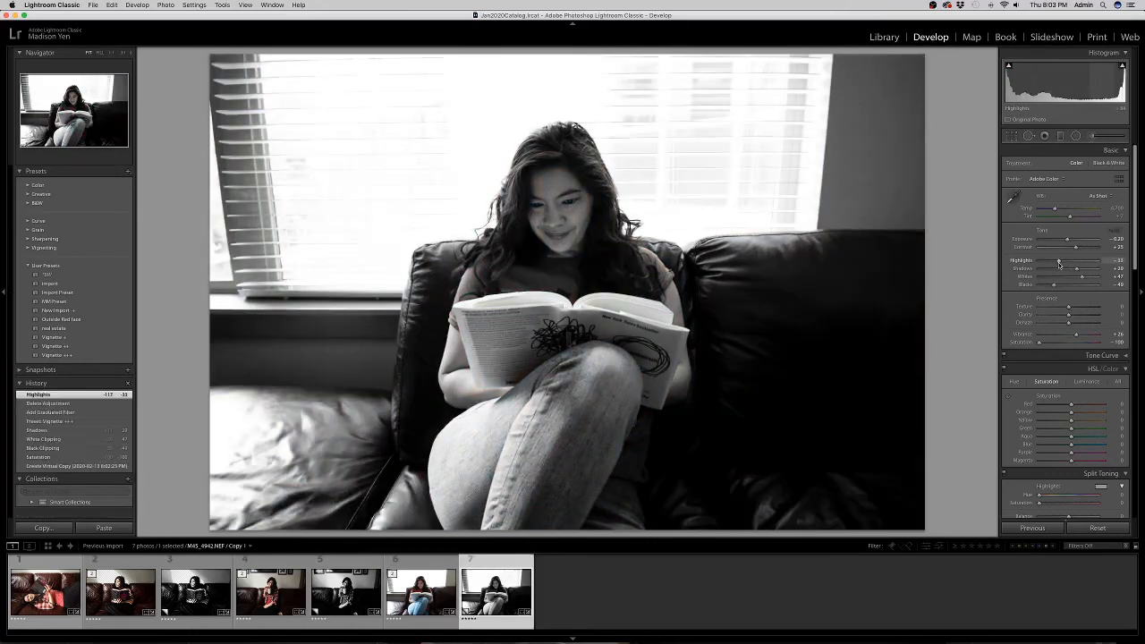
key("Left")
key("Right")
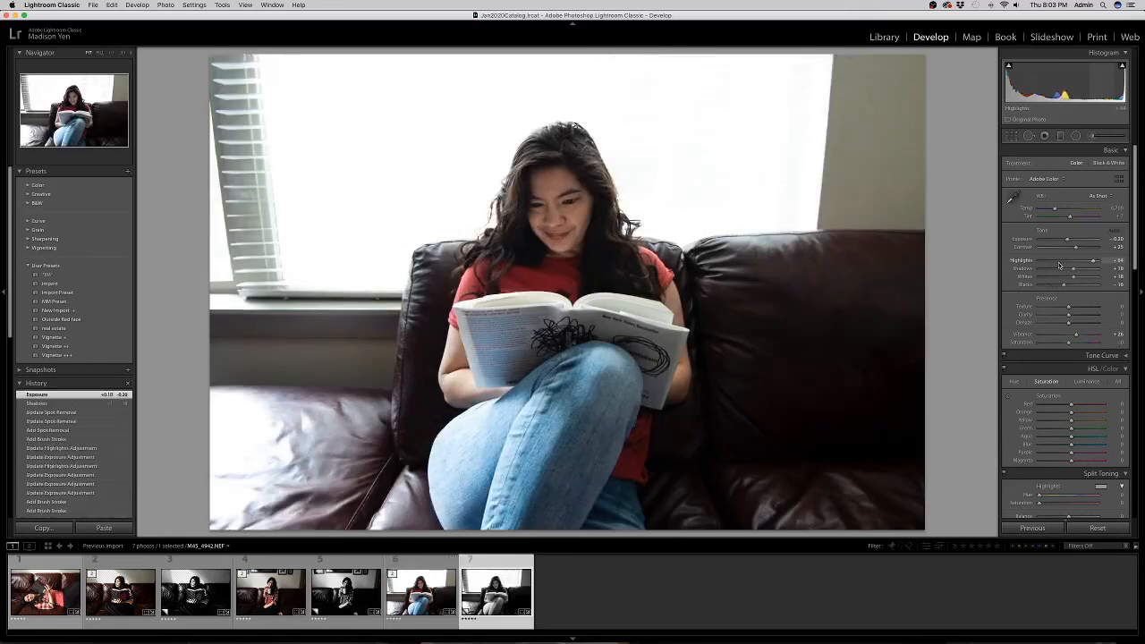
key("Left")
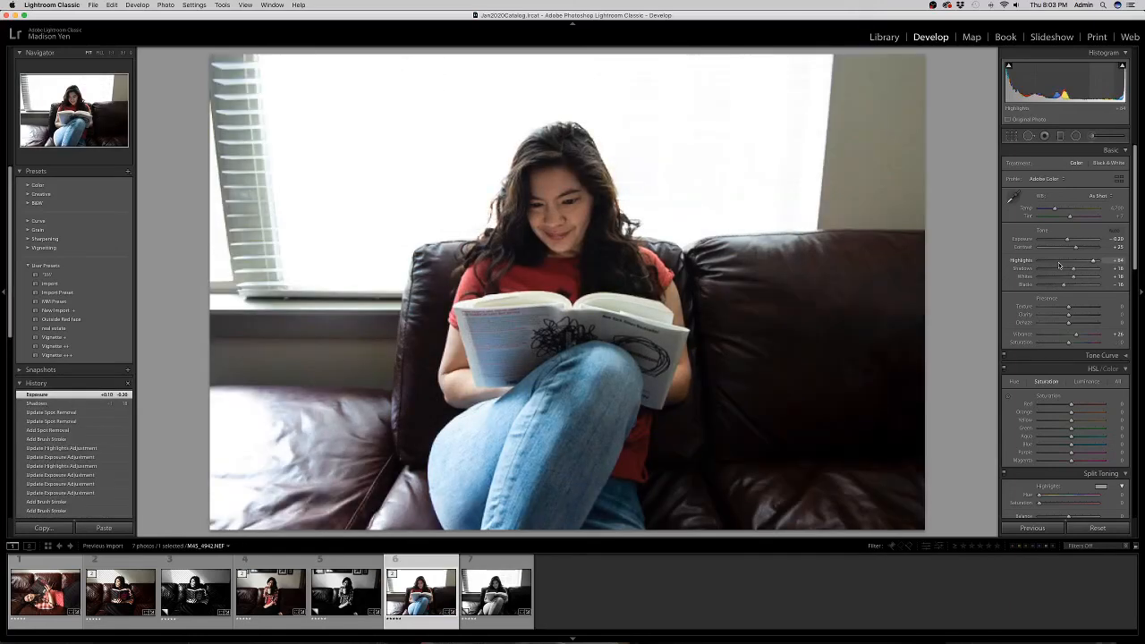
left_click_drag(1090, 262, 1073, 264)
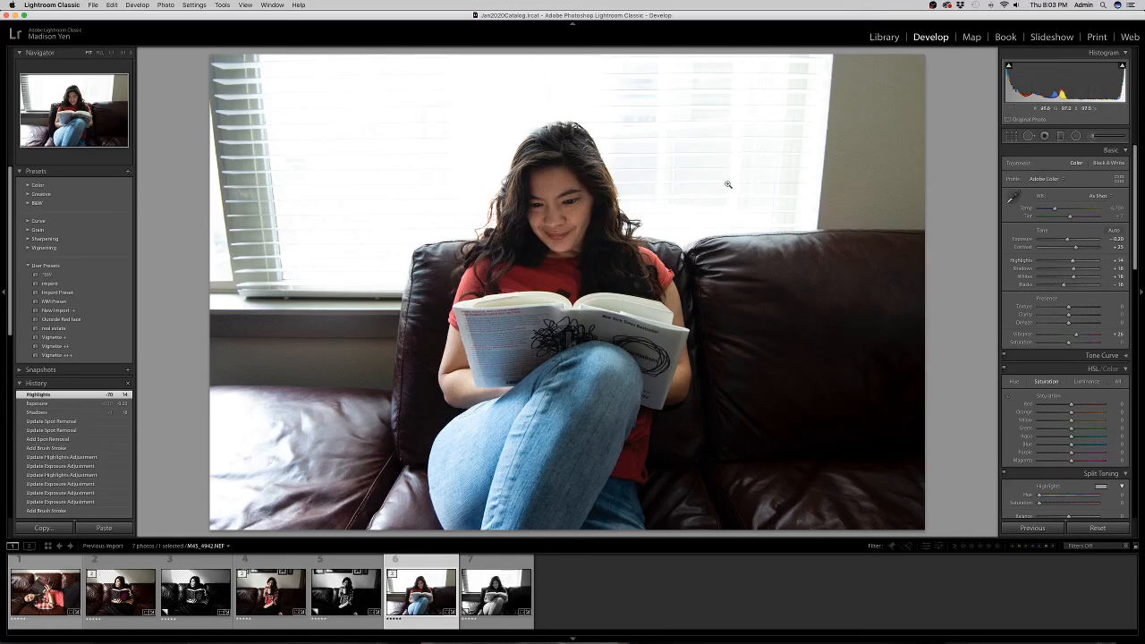
Lower Highlights on the two window brush masks to about 60 and -13.
left_click(1091, 135)
left_click(543, 94)
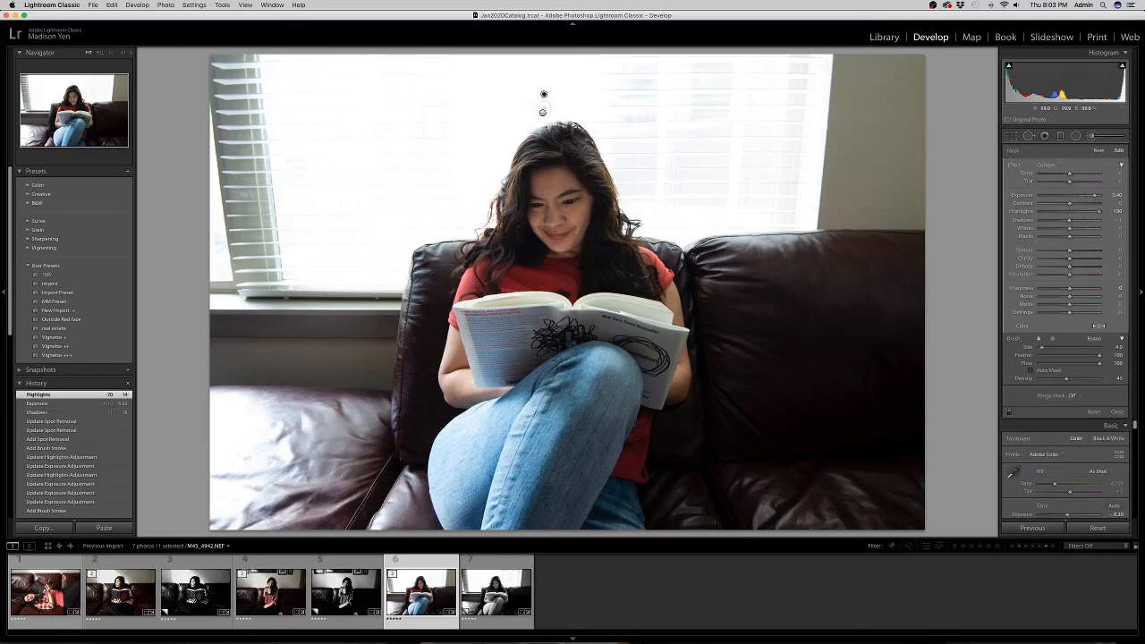
left_click_drag(1097, 212, 1075, 215)
left_click(542, 112)
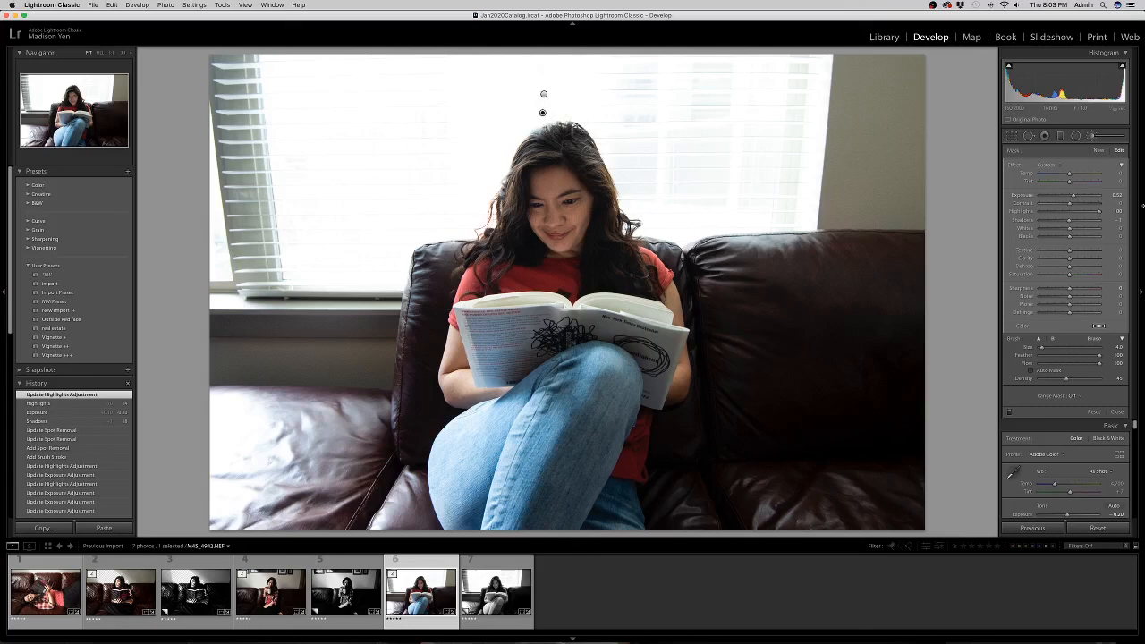
left_click_drag(1089, 212, 1065, 217)
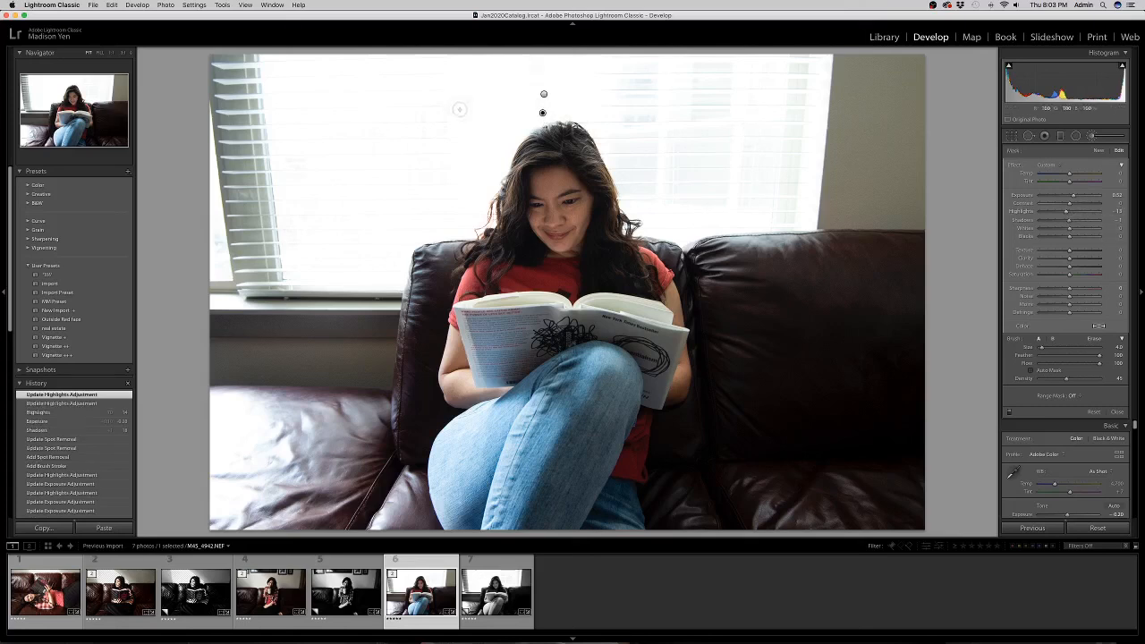
key("k")
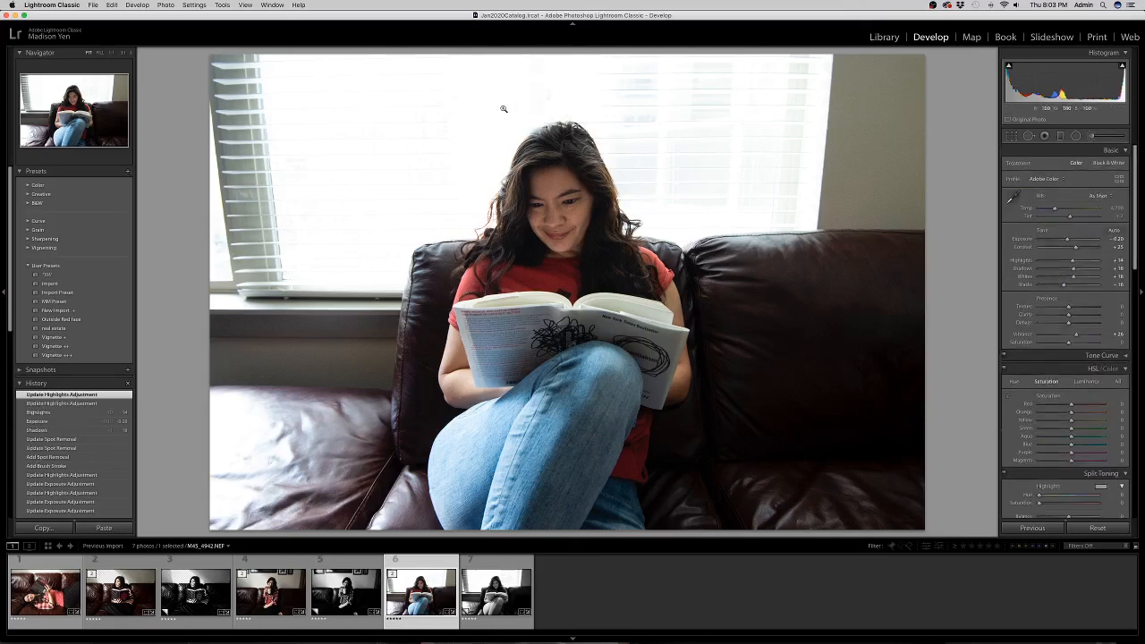
left_click(1029, 135)
Patch a spot in the window above her head, then return to the Library grid.
left_click(548, 93)
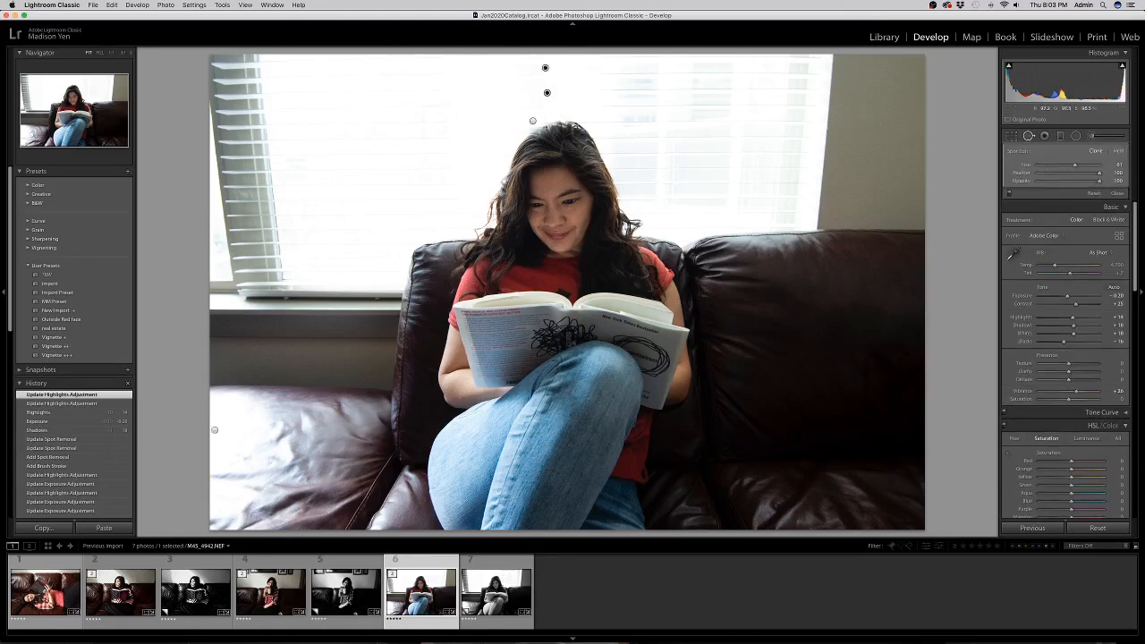
key("q")
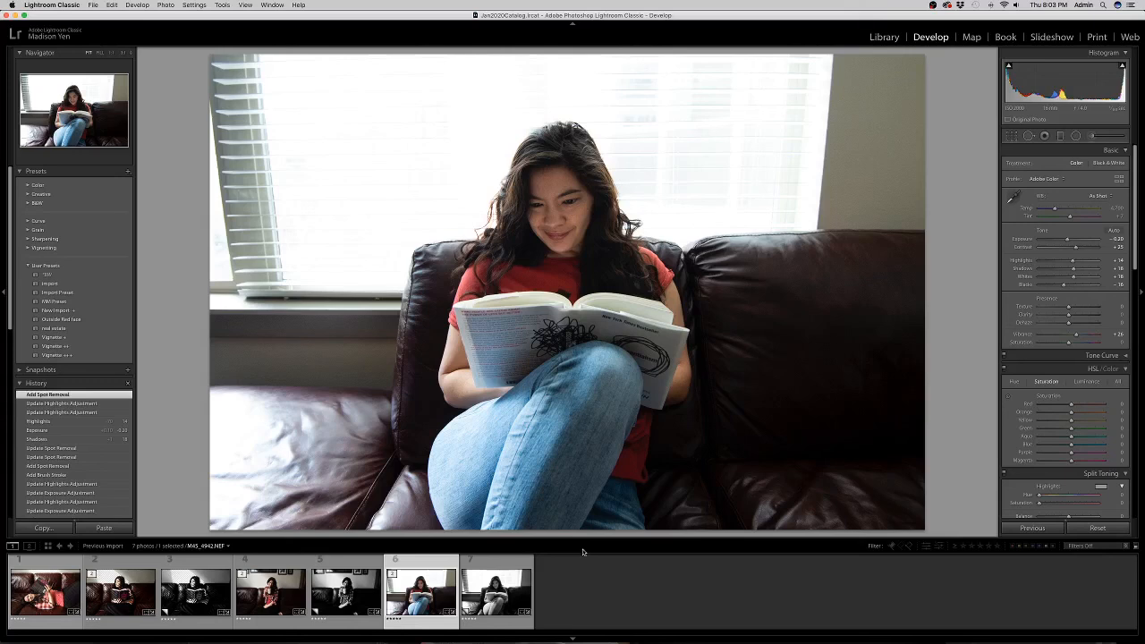
left_click(884, 36)
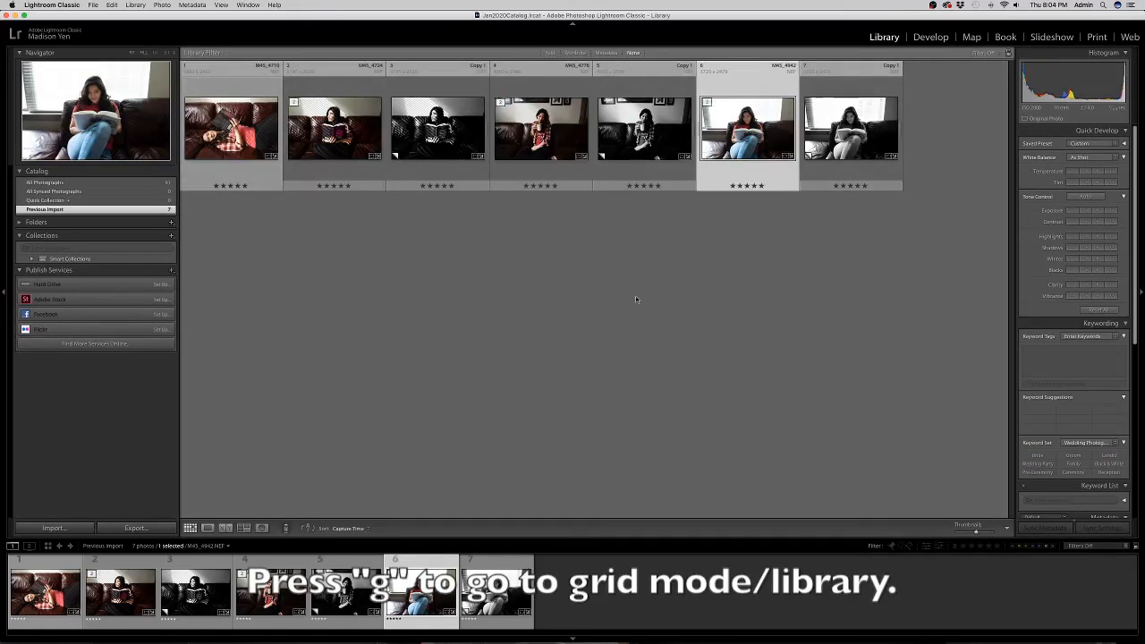
Select all seven photos and open the Export dialog.
key("super+a")
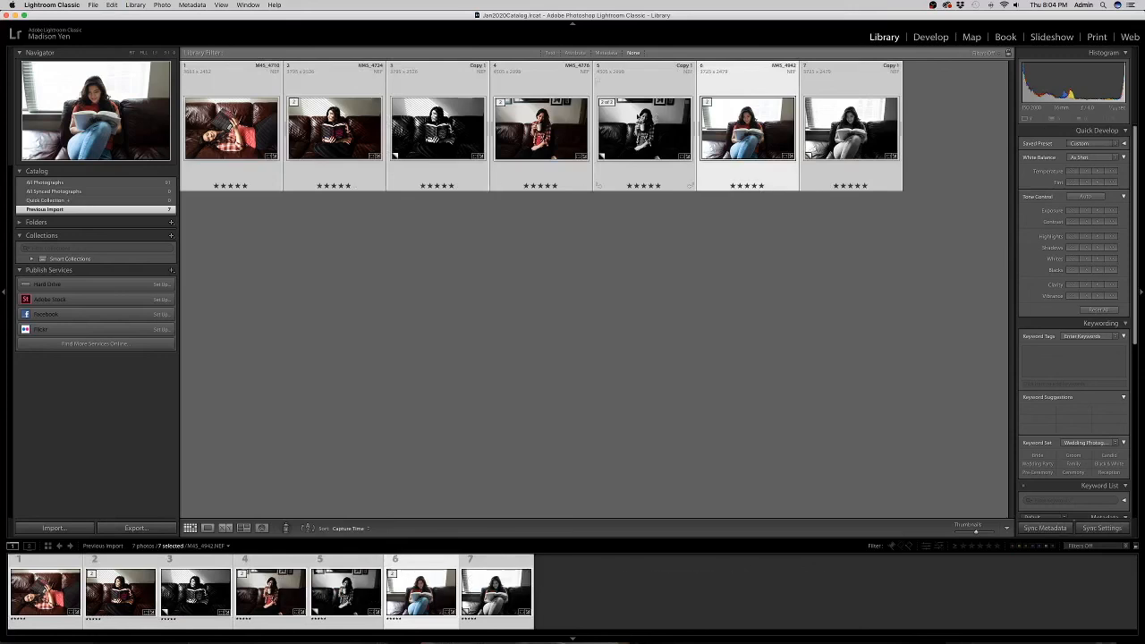
left_click(135, 529)
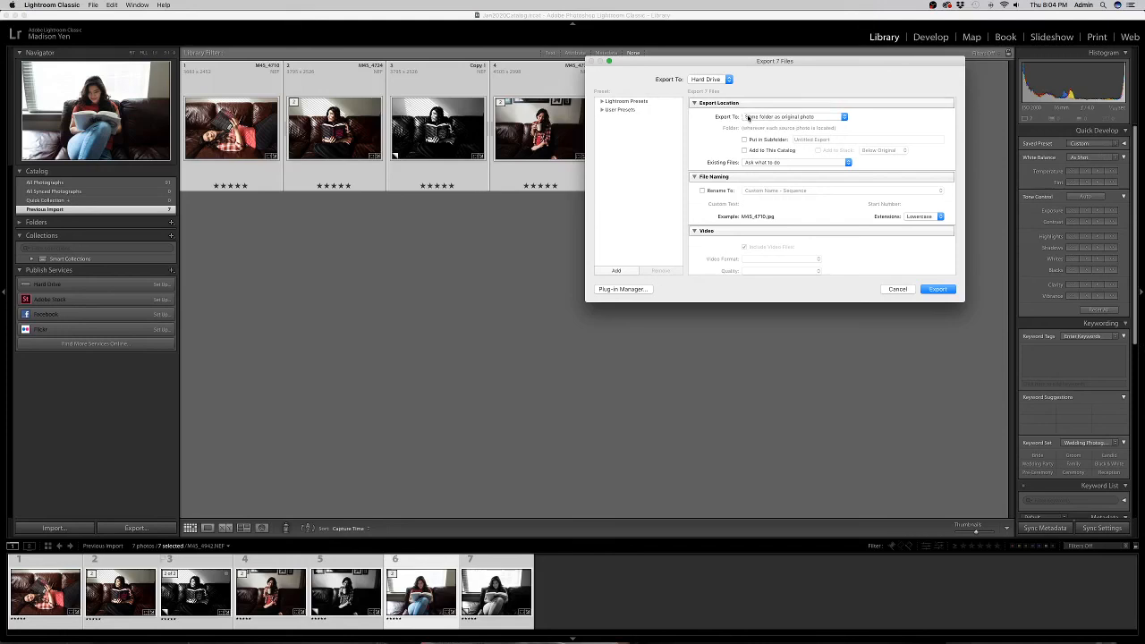
Export to the specific folder 2018-2019 > Branding and Vlog > Ep 8 and branding pics.
left_click(751, 117)
left_click(754, 110)
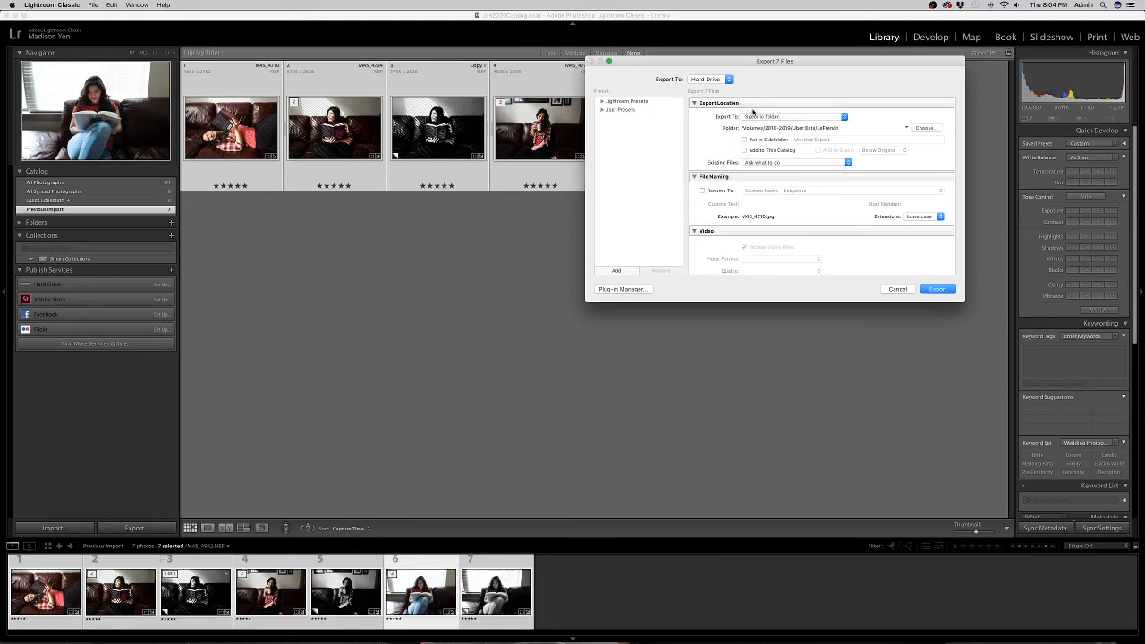
left_click(936, 128)
left_click(757, 75)
left_click(756, 85)
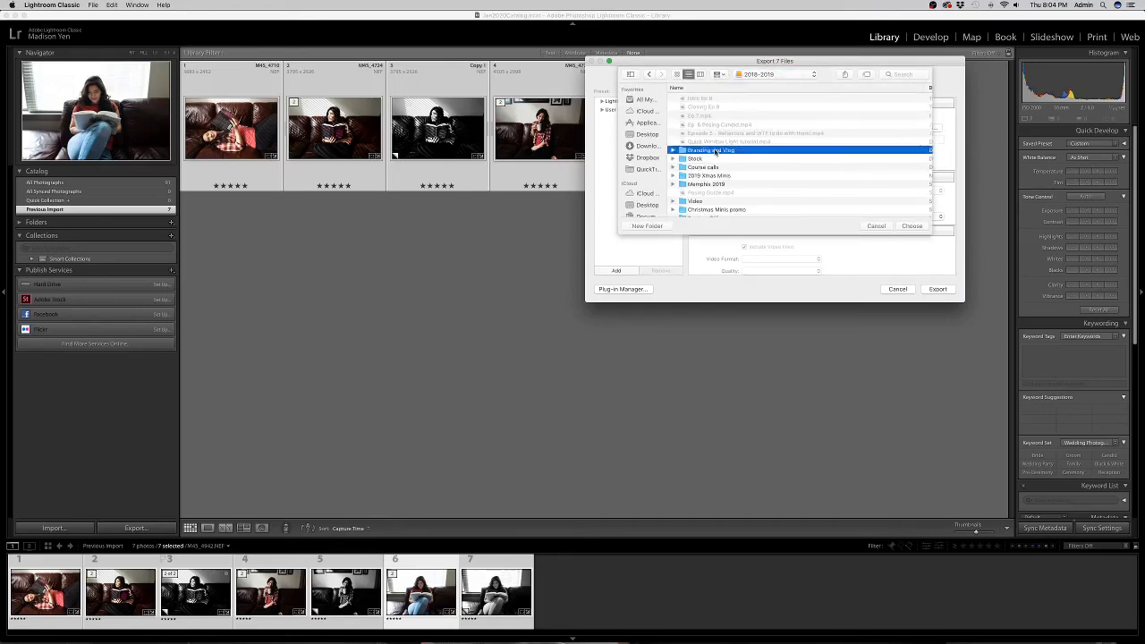
double_click(716, 151)
double_click(718, 99)
left_click(911, 225)
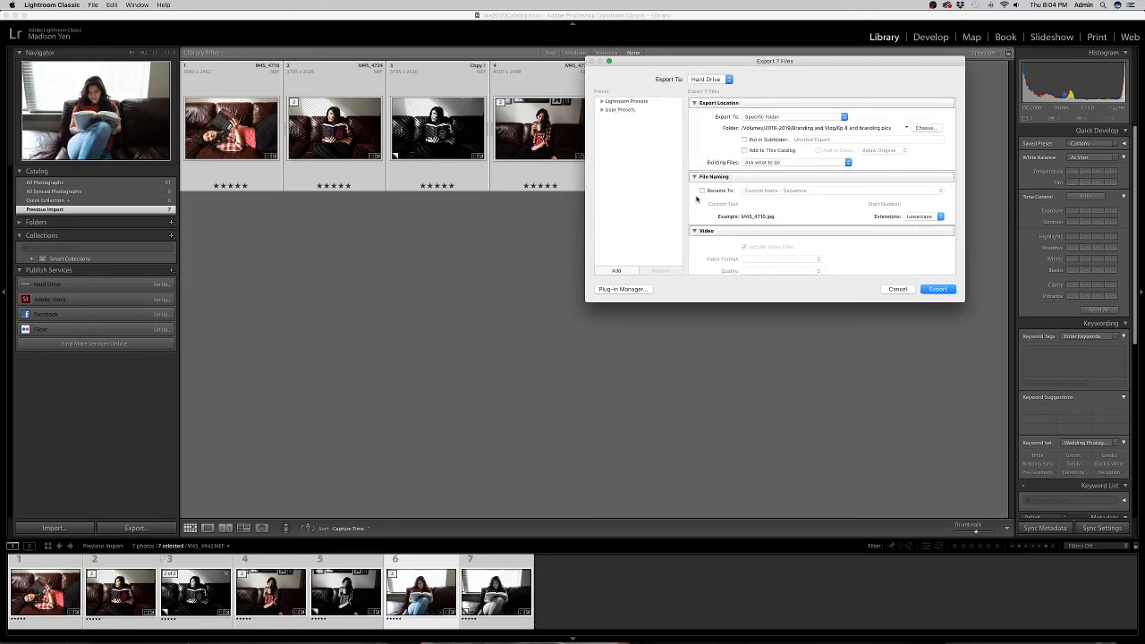
Lower the JPEG export quality from 96 to 90.
scroll(788, 135, "down", 2)
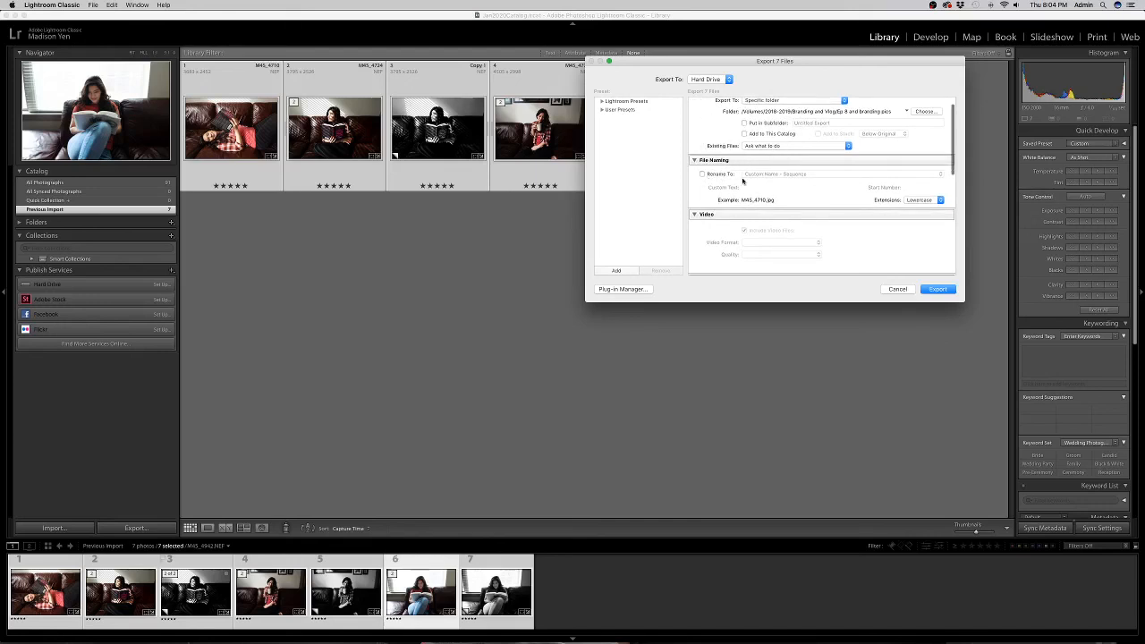
scroll(744, 182, "down", 3)
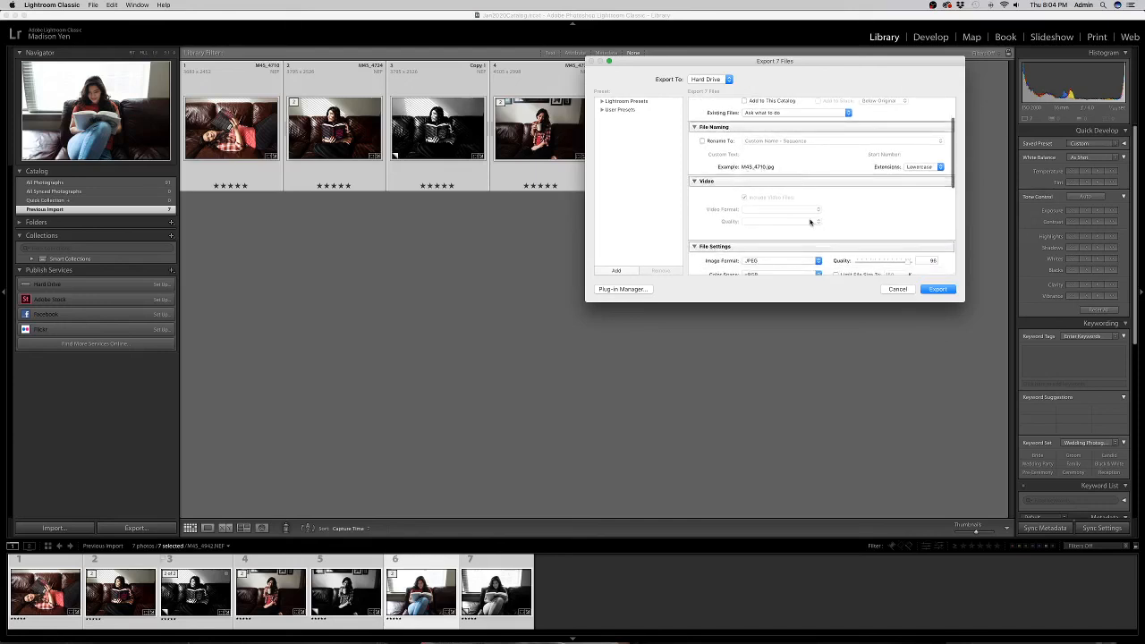
scroll(797, 211, "down", 5)
left_click_drag(912, 212, 900, 213)
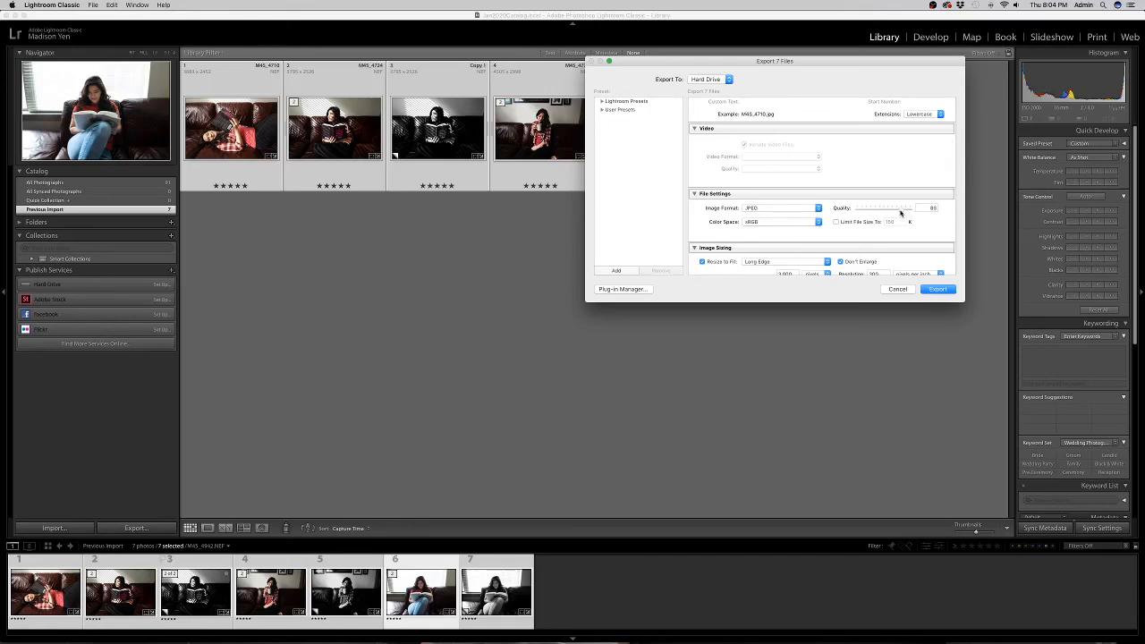
scroll(778, 219, "down", 5)
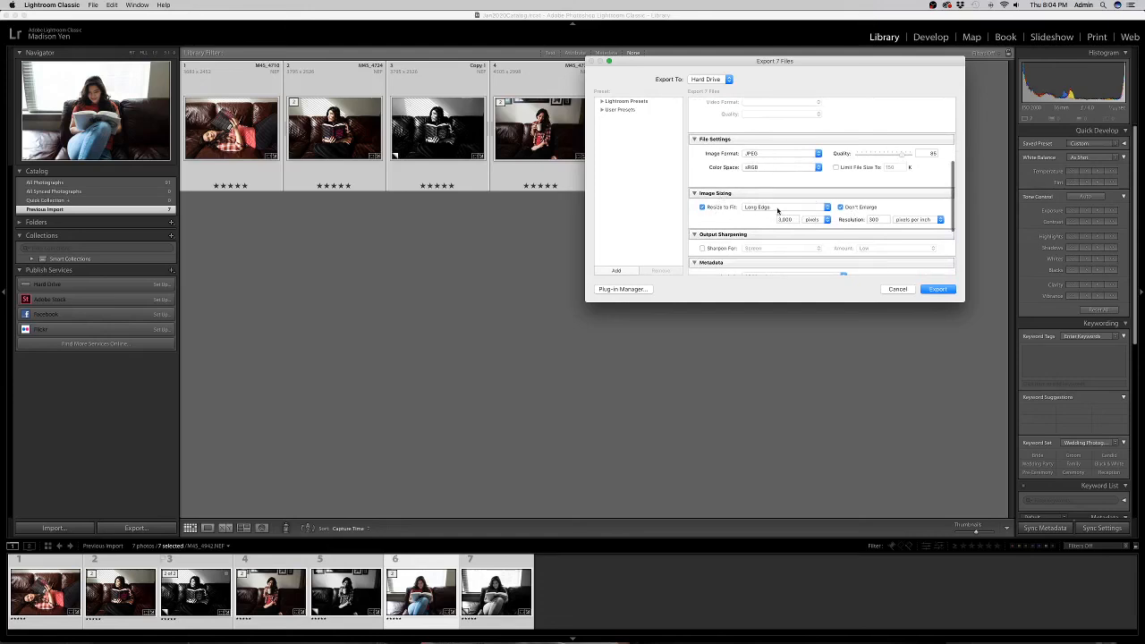
Resize to fit the long edge at 2,000 pixels with 150 ppi resolution.
left_click(778, 209)
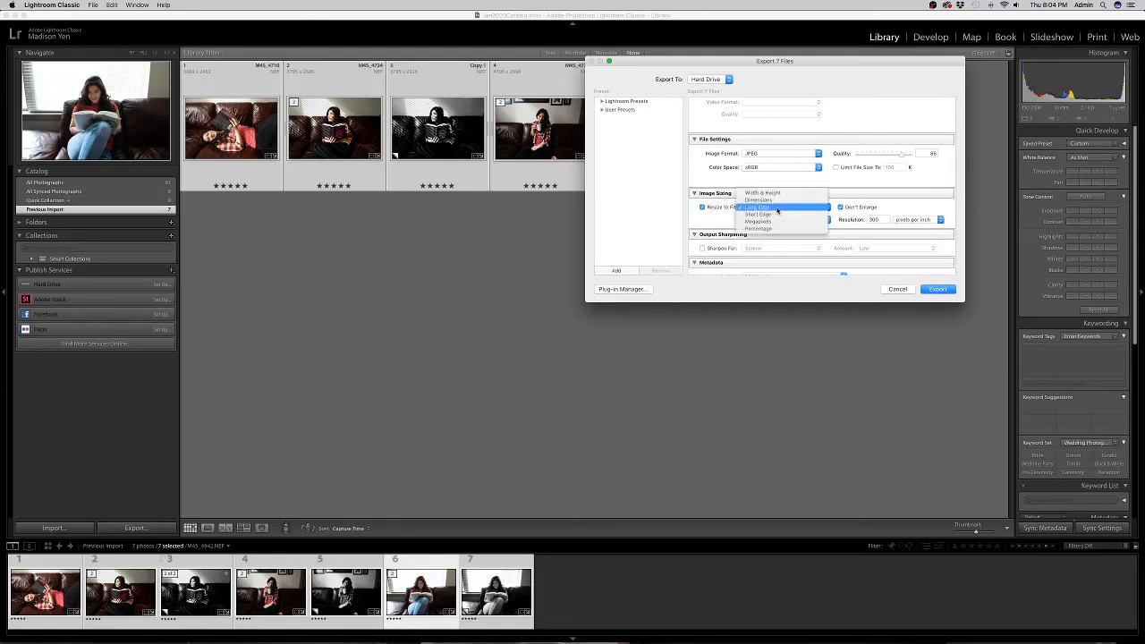
left_click(777, 210)
left_click(794, 219)
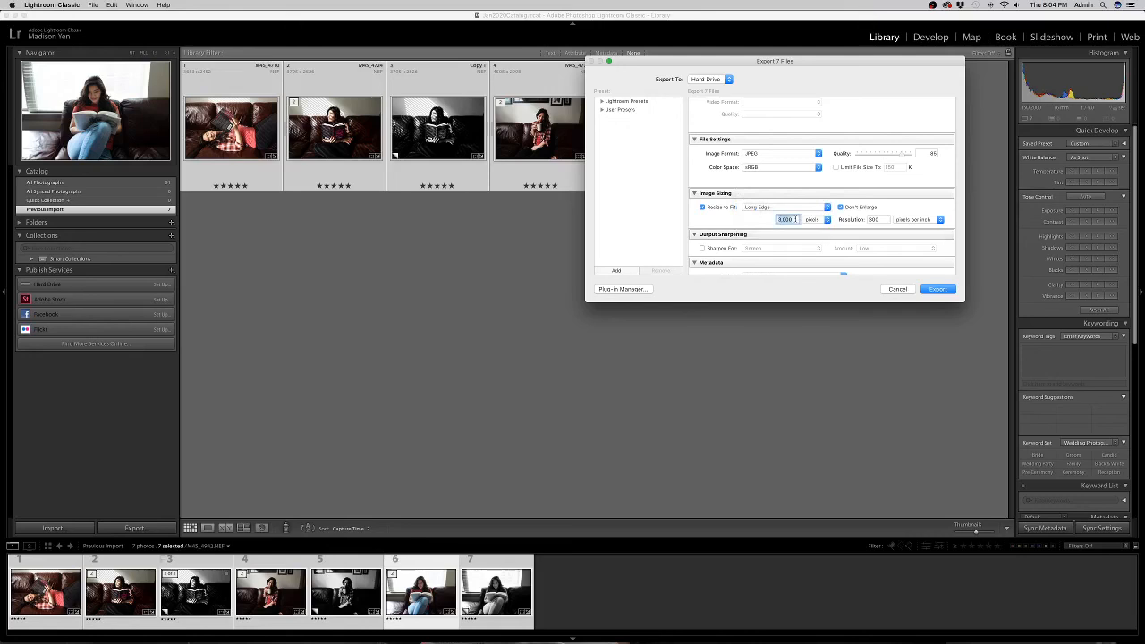
type("2,")
type("000")
left_click(883, 219)
type("150")
Start exporting all seven photos with these settings.
scroll(844, 234, "down", 3)
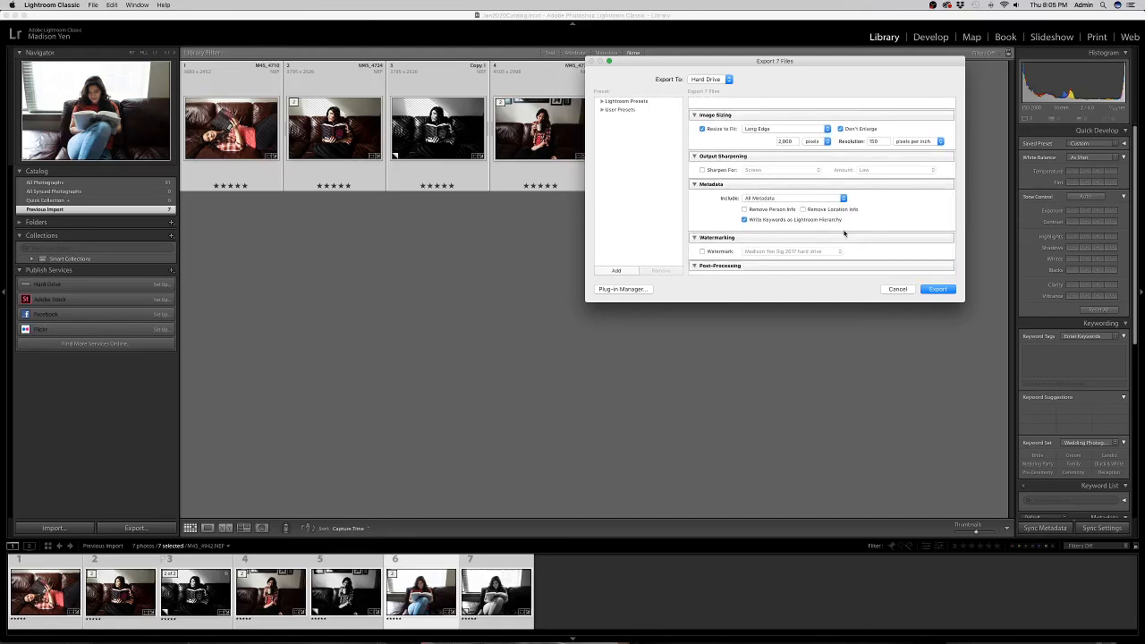
scroll(844, 235, "down", 2)
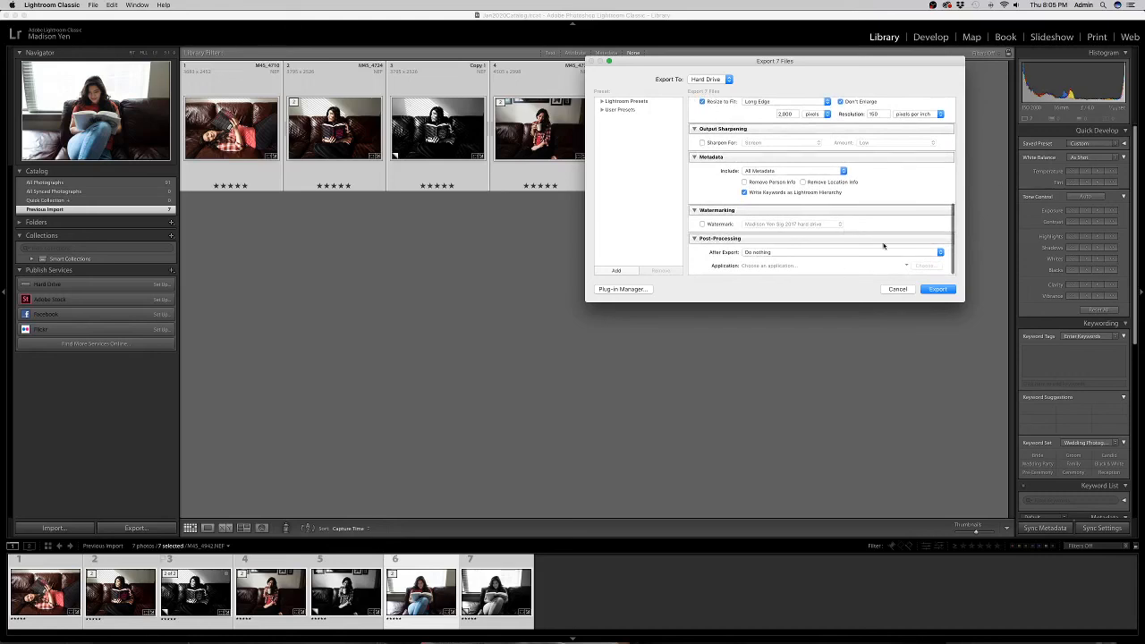
left_click(943, 291)
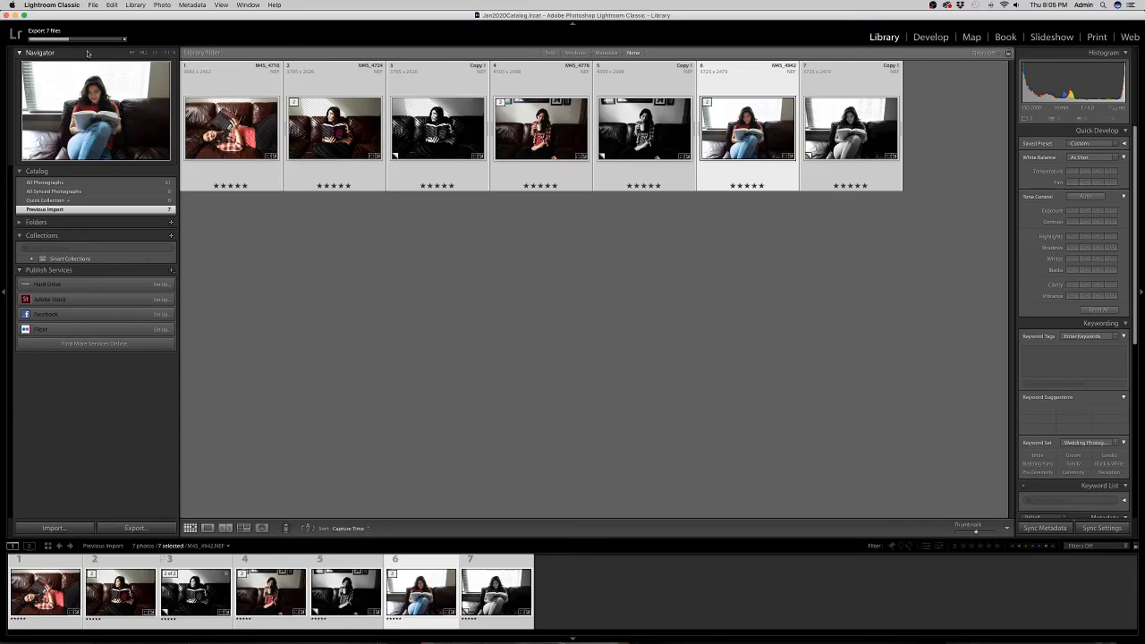
Shift the Lightroom window aside twice to look behind it while the export completes.
mouse_move(92, 17)
left_mouse_down()
mouse_move(119, 20)
mouse_move(92, 18)
left_mouse_up()
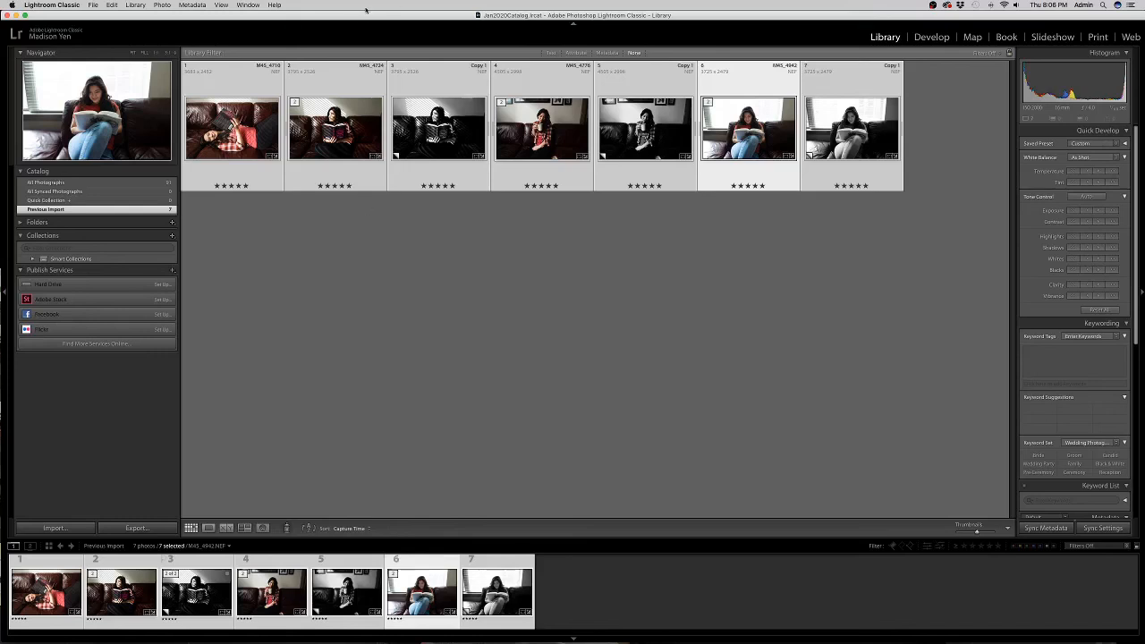
mouse_move(370, 15)
left_mouse_down()
mouse_move(377, 43)
mouse_move(373, 17)
left_mouse_up()
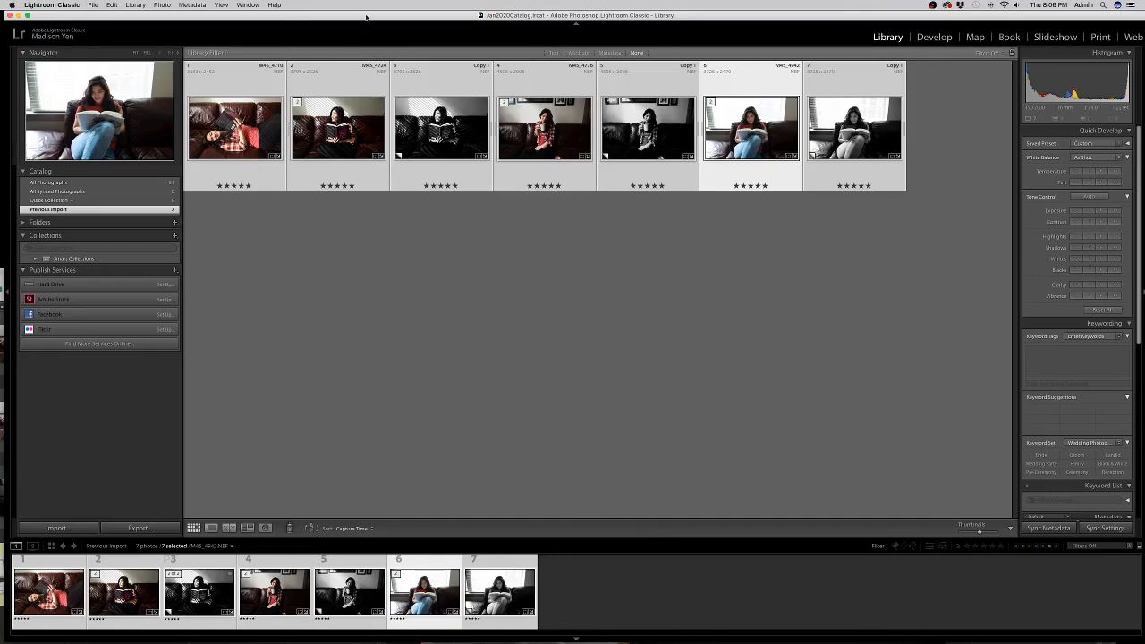
left_click_drag(366, 17, 399, 98)
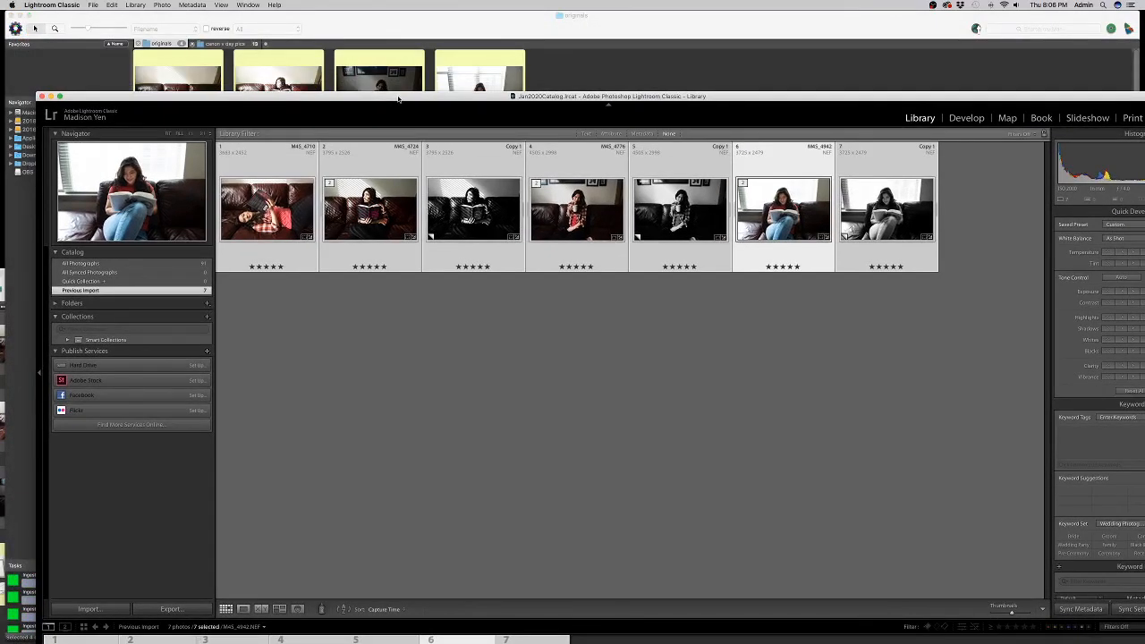
double_click(399, 99)
left_click_drag(377, 14, 358, 14)
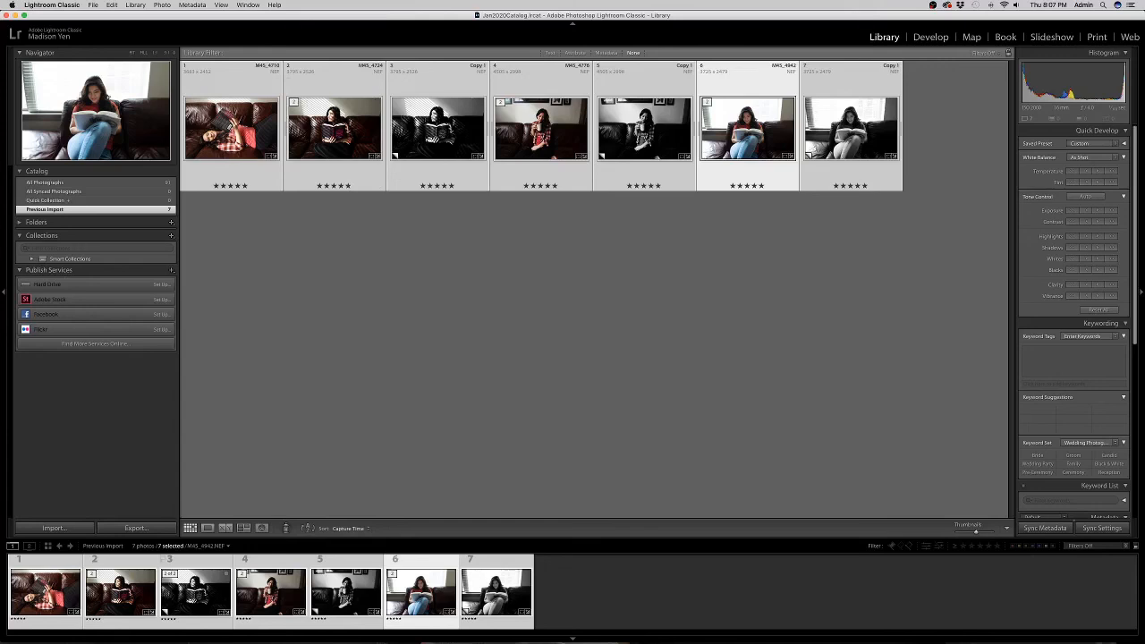
key("super+Tab")
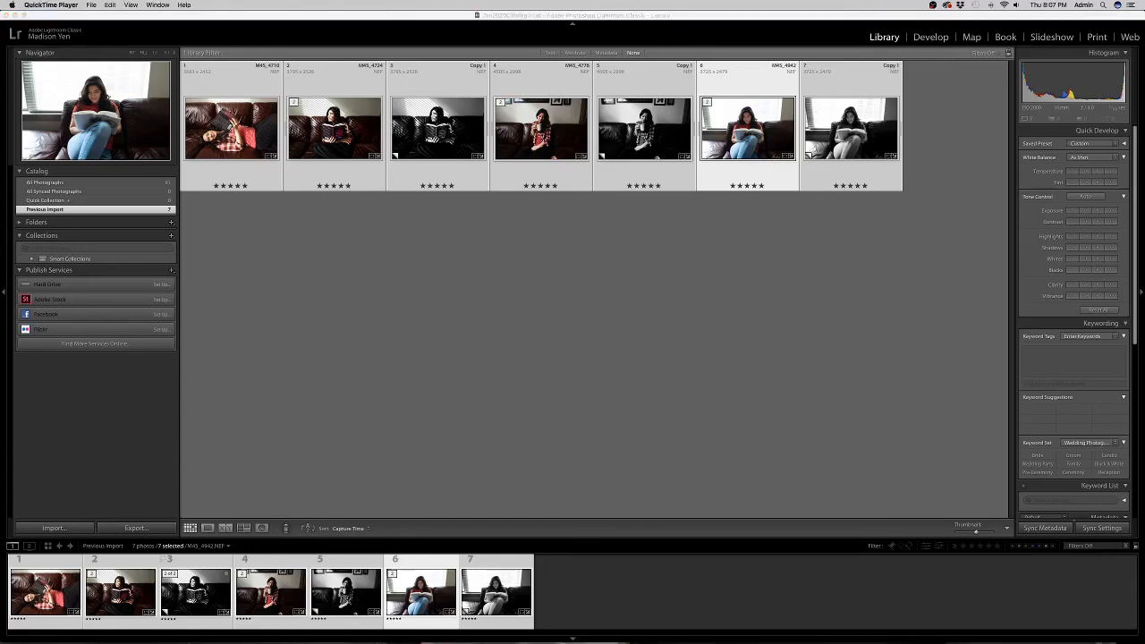